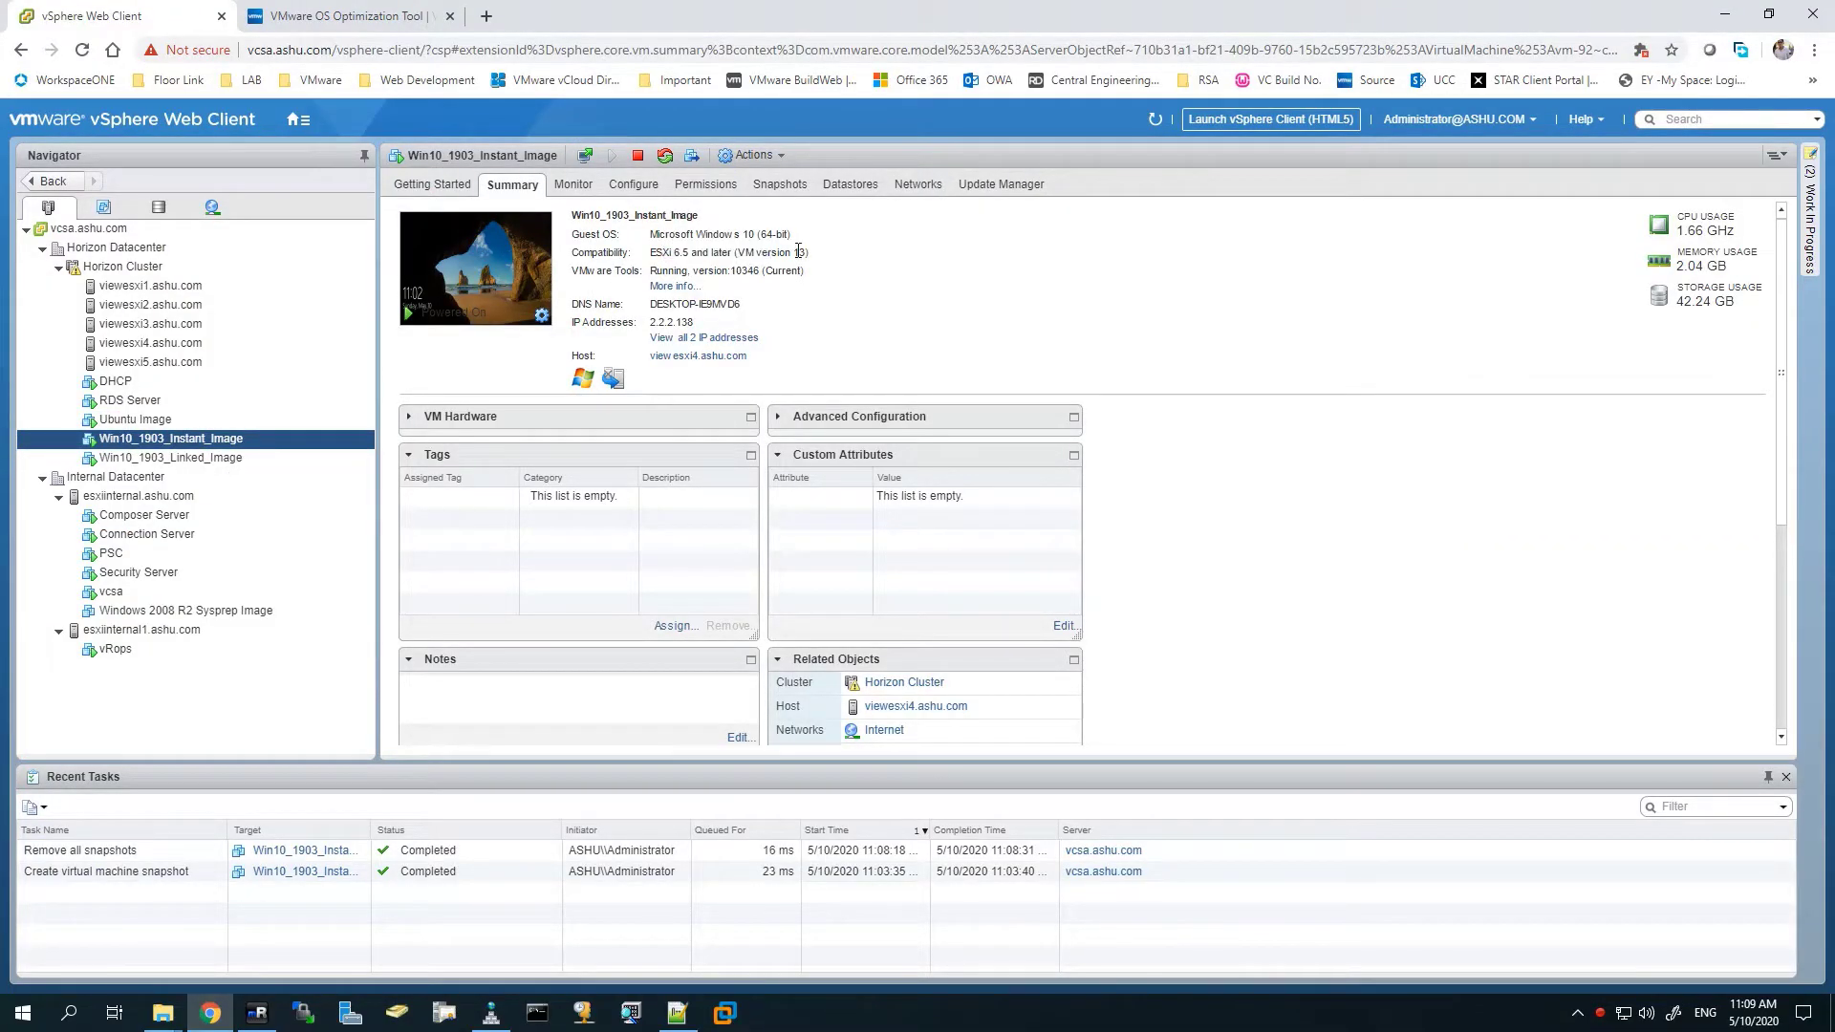
Step: Take a memory-less 'Initial Snapshot' of Win10_1903_Instant_Image and check the completed task
{"action": "right_click", "coordinate": [174, 441]}
{"action": "mouse_move", "coordinate": [273, 639]}
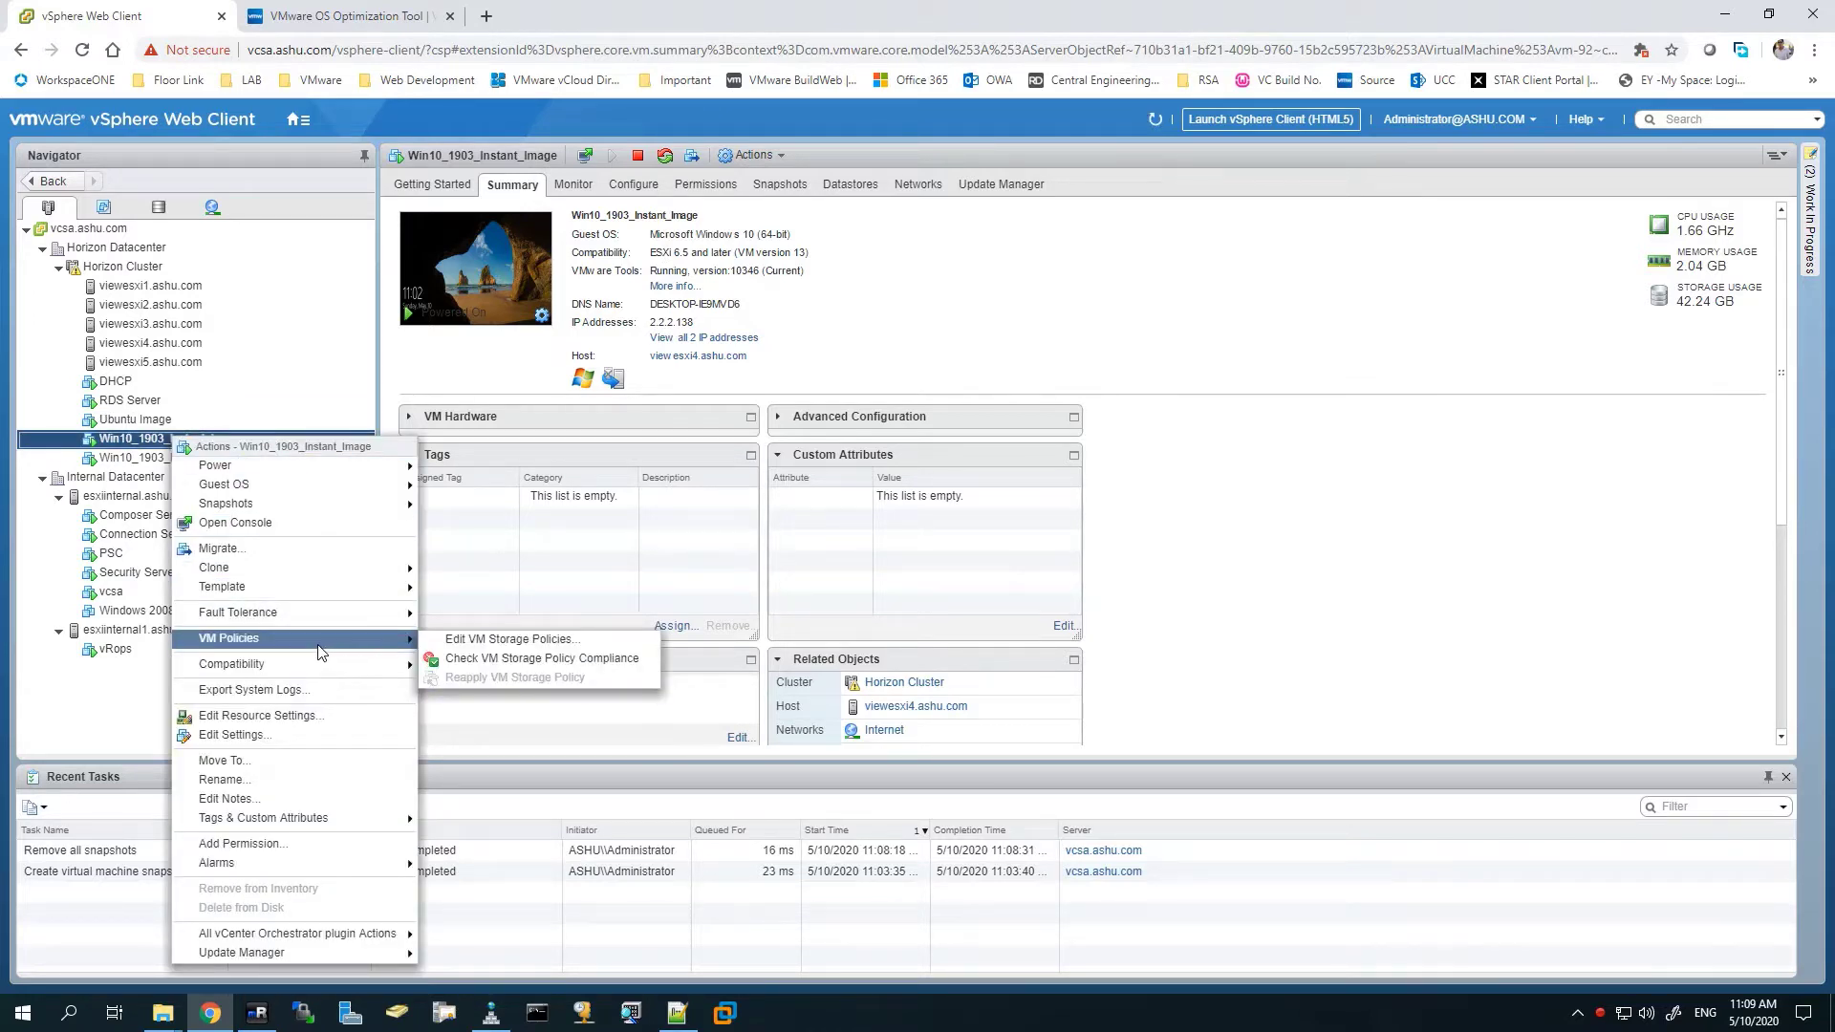
{"action": "left_click", "coordinate": [473, 503]}
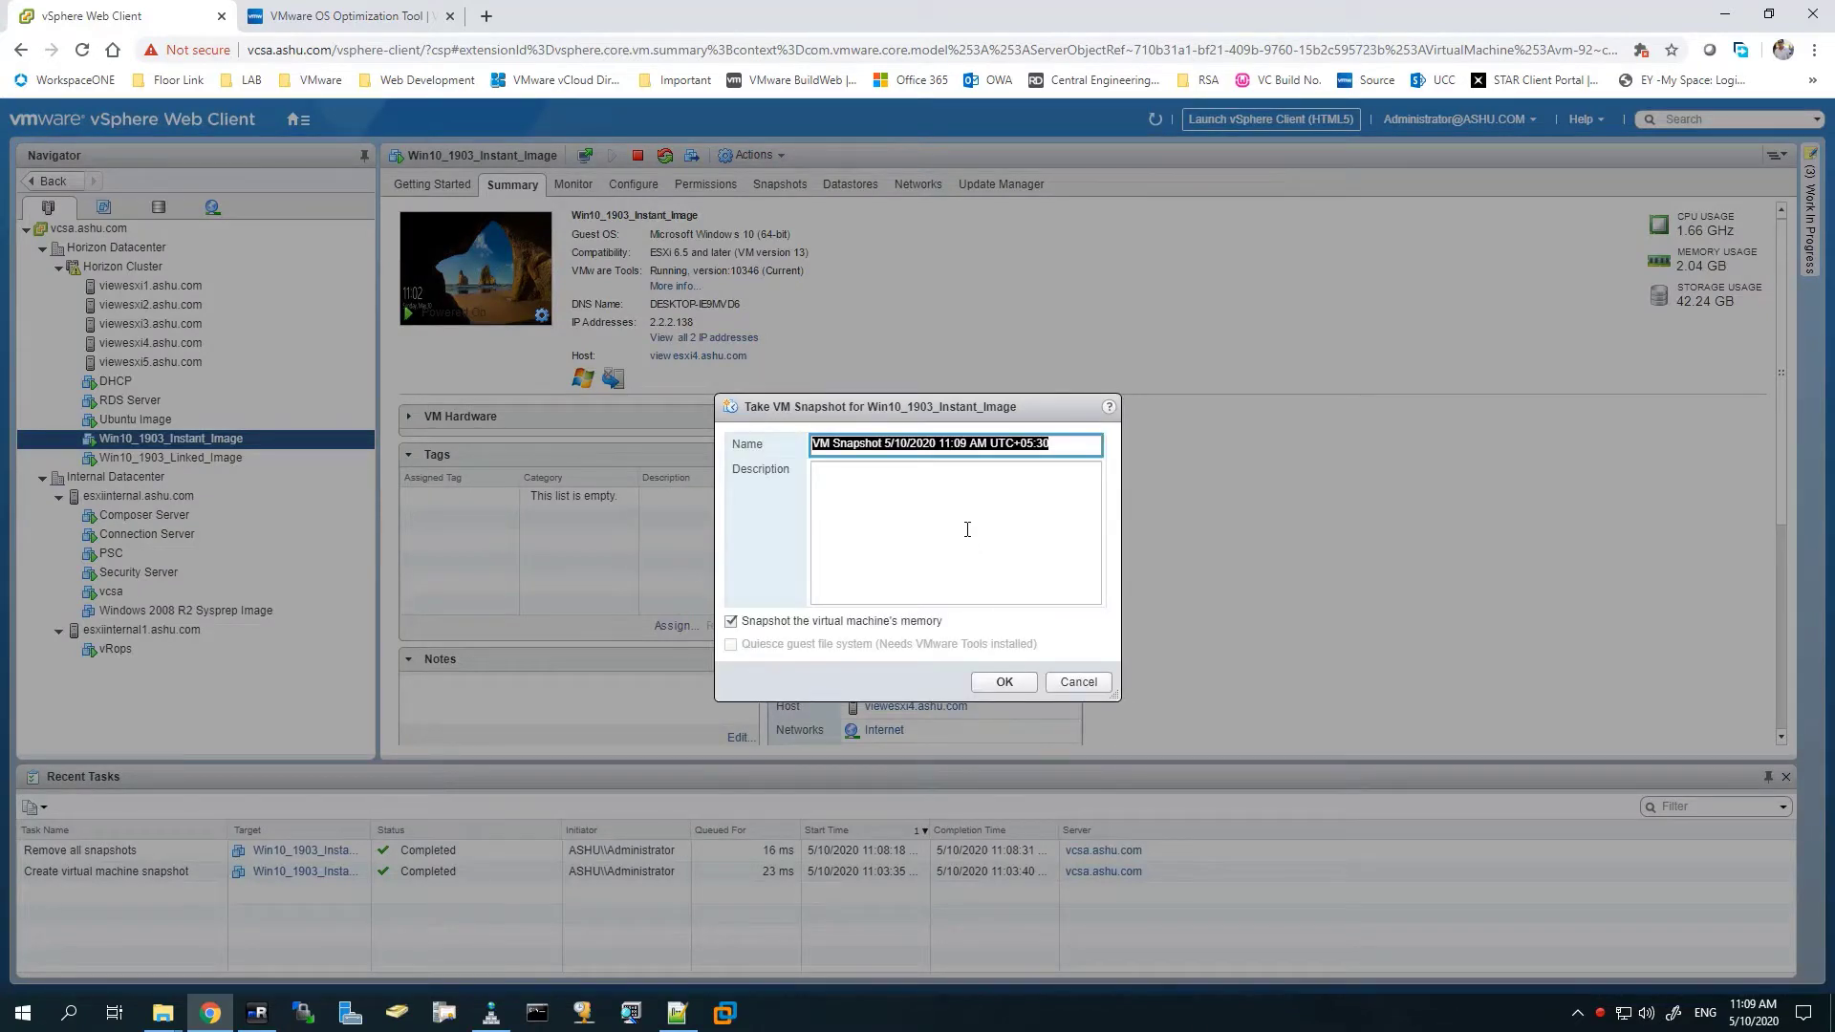
{"action": "type", "text": "Initial Sna"}
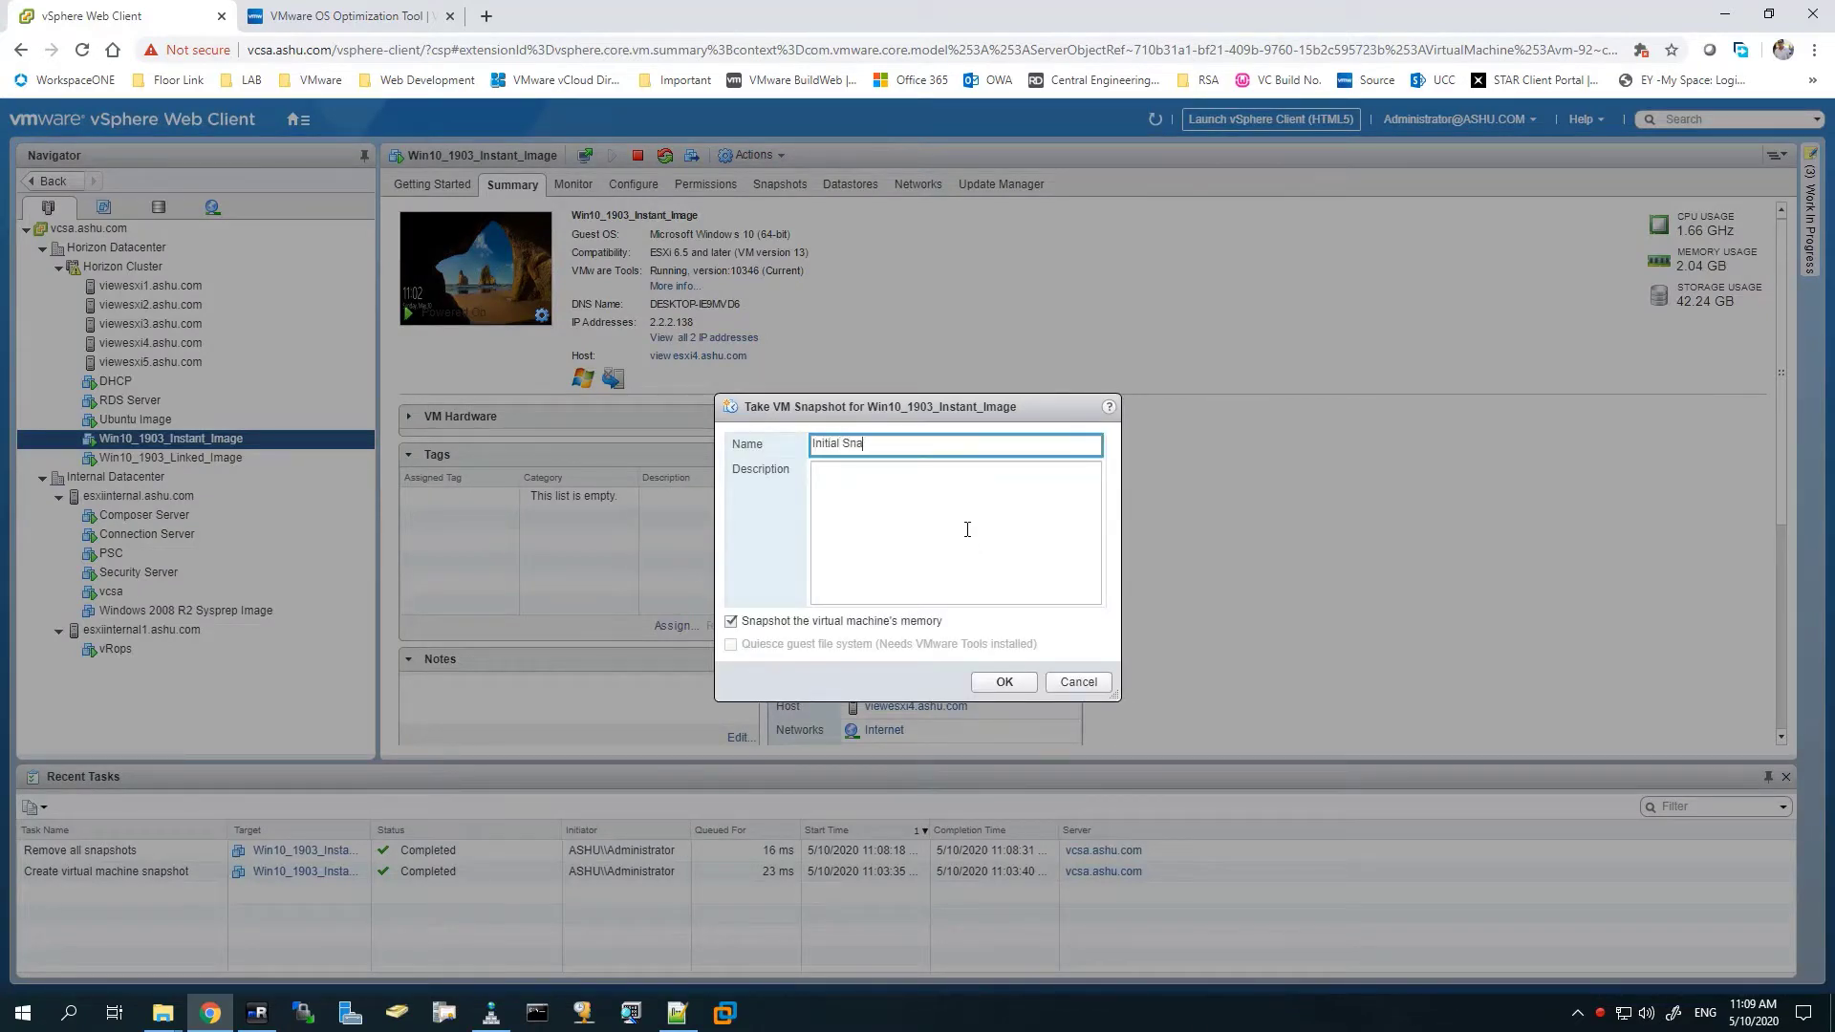
{"action": "type", "text": "pshot"}
{"action": "left_click", "coordinate": [879, 623]}
{"action": "left_click", "coordinate": [994, 685]}
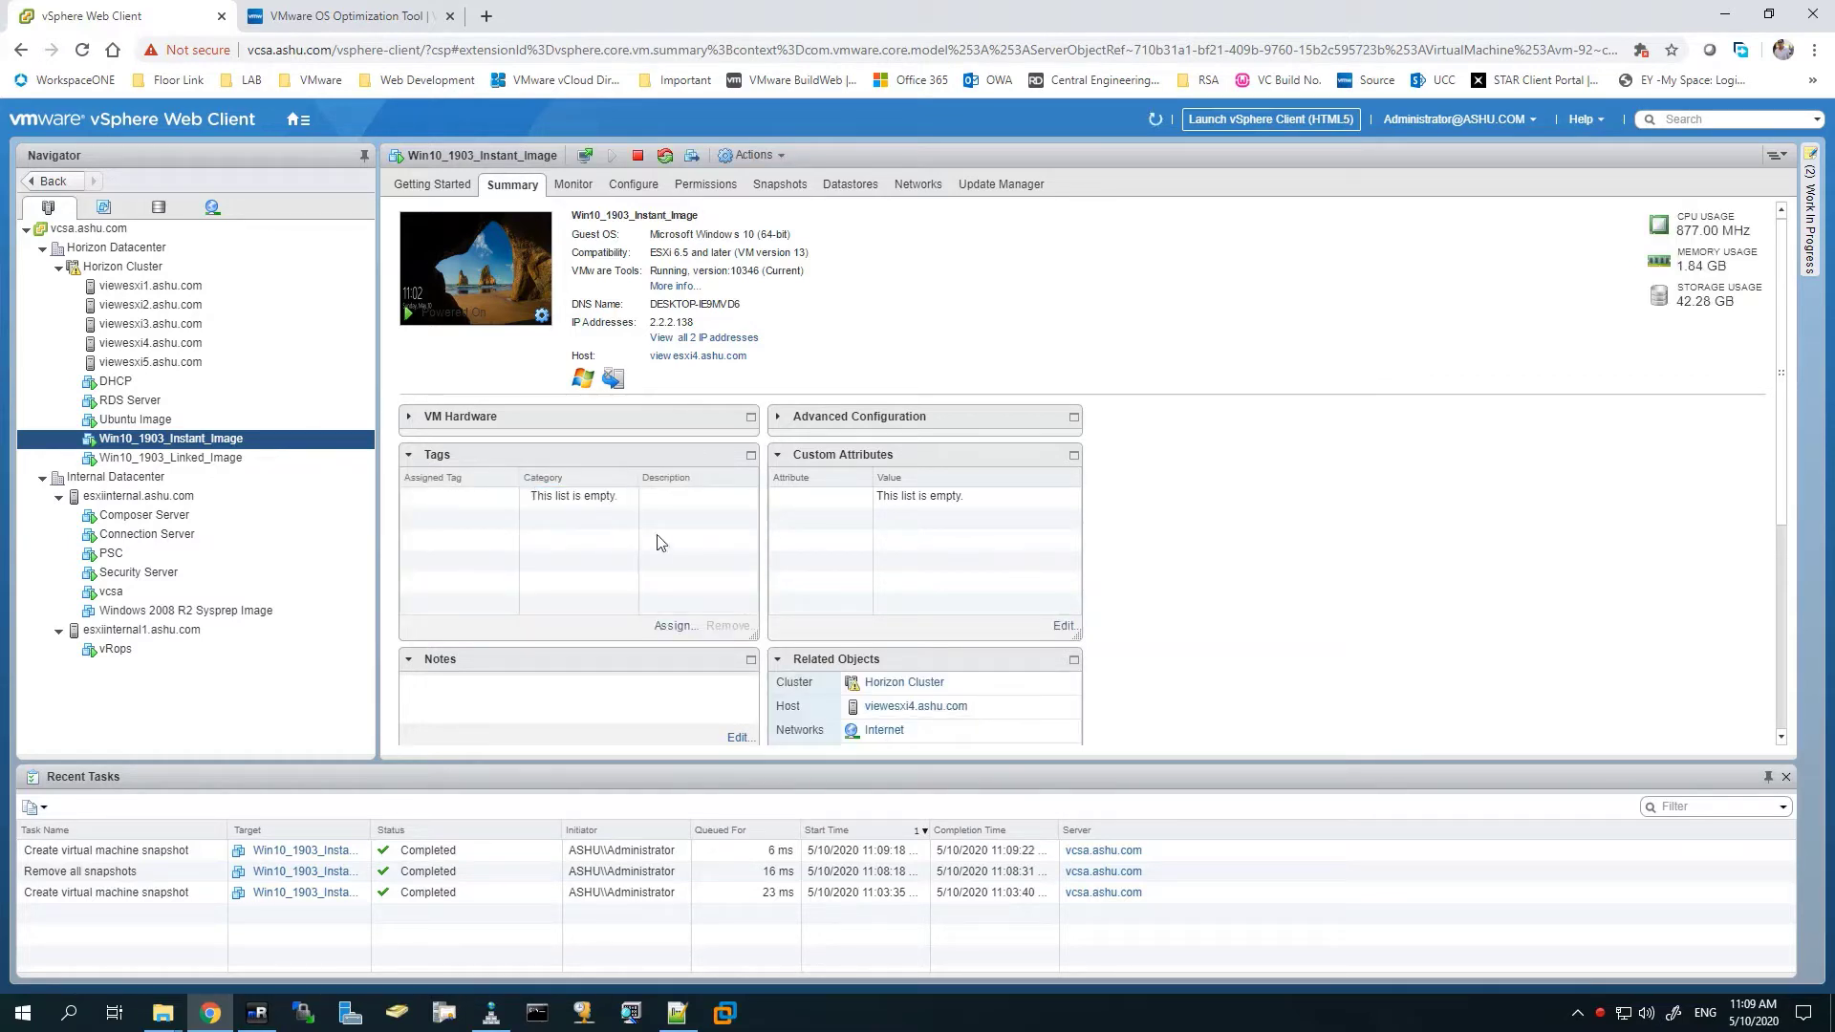
{"action": "left_click", "coordinate": [83, 855]}
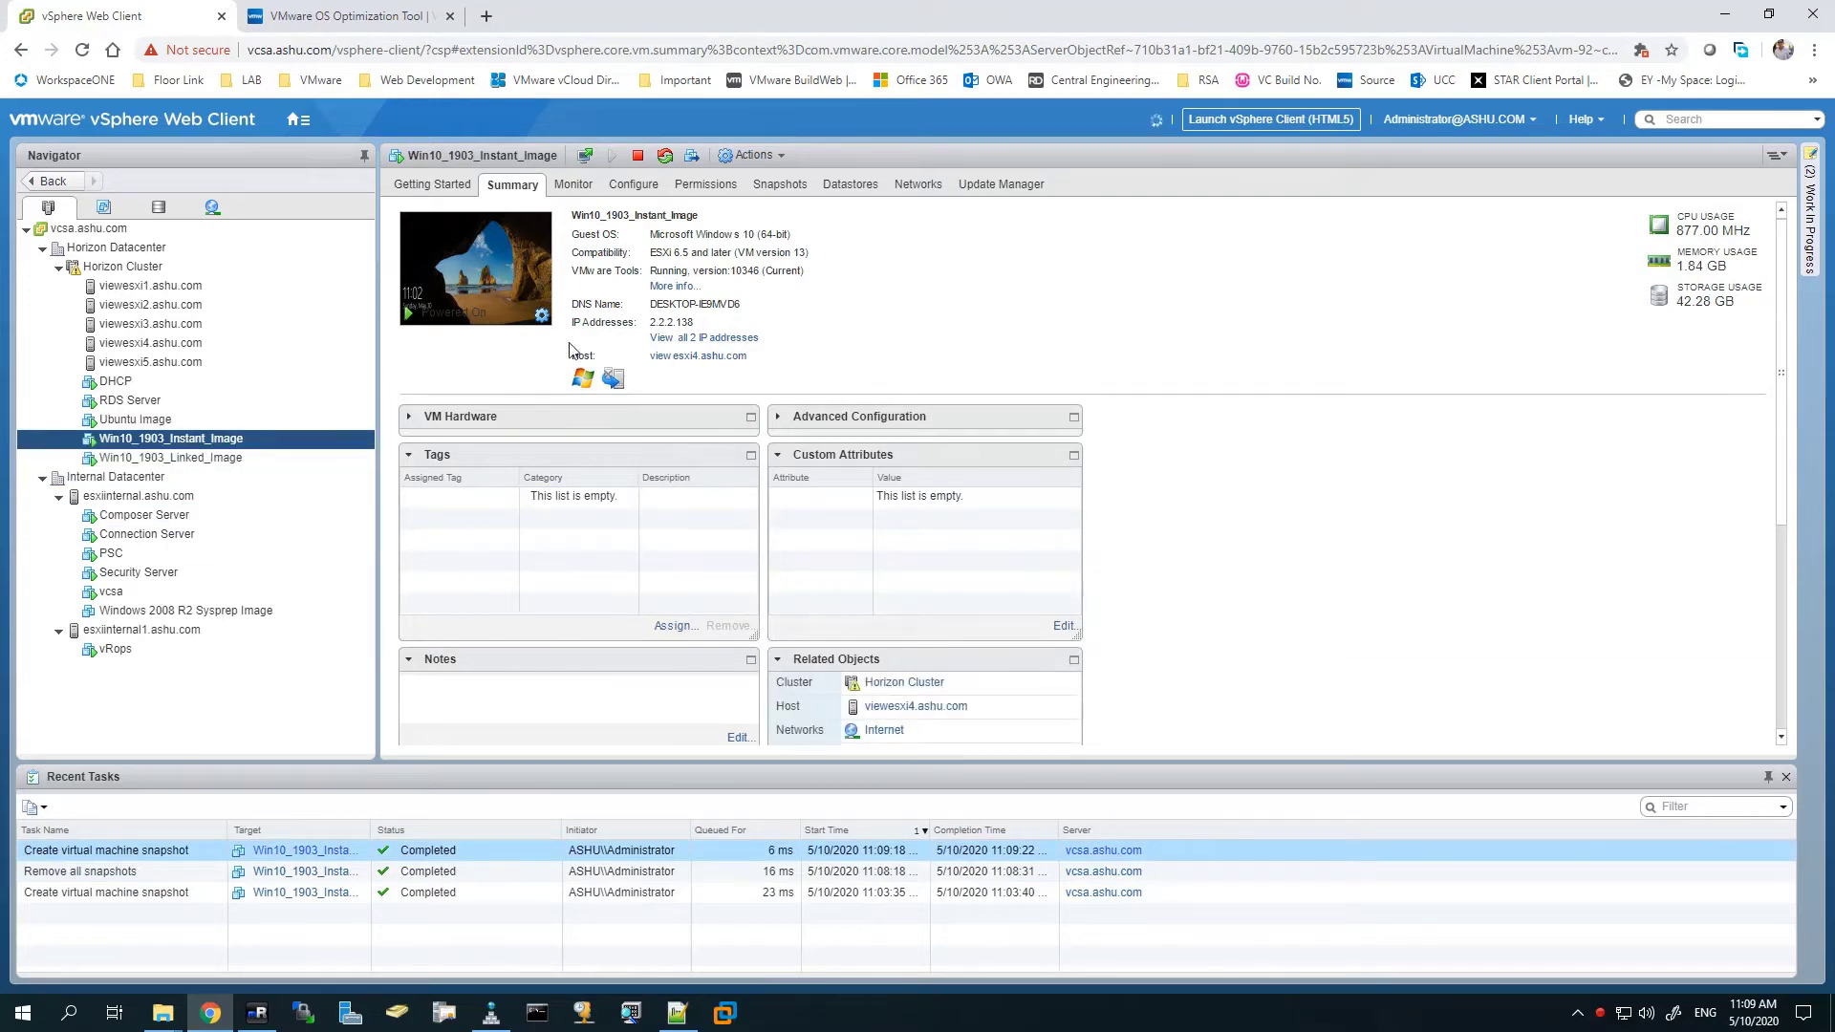
{"action": "left_click", "coordinate": [253, 1014]}
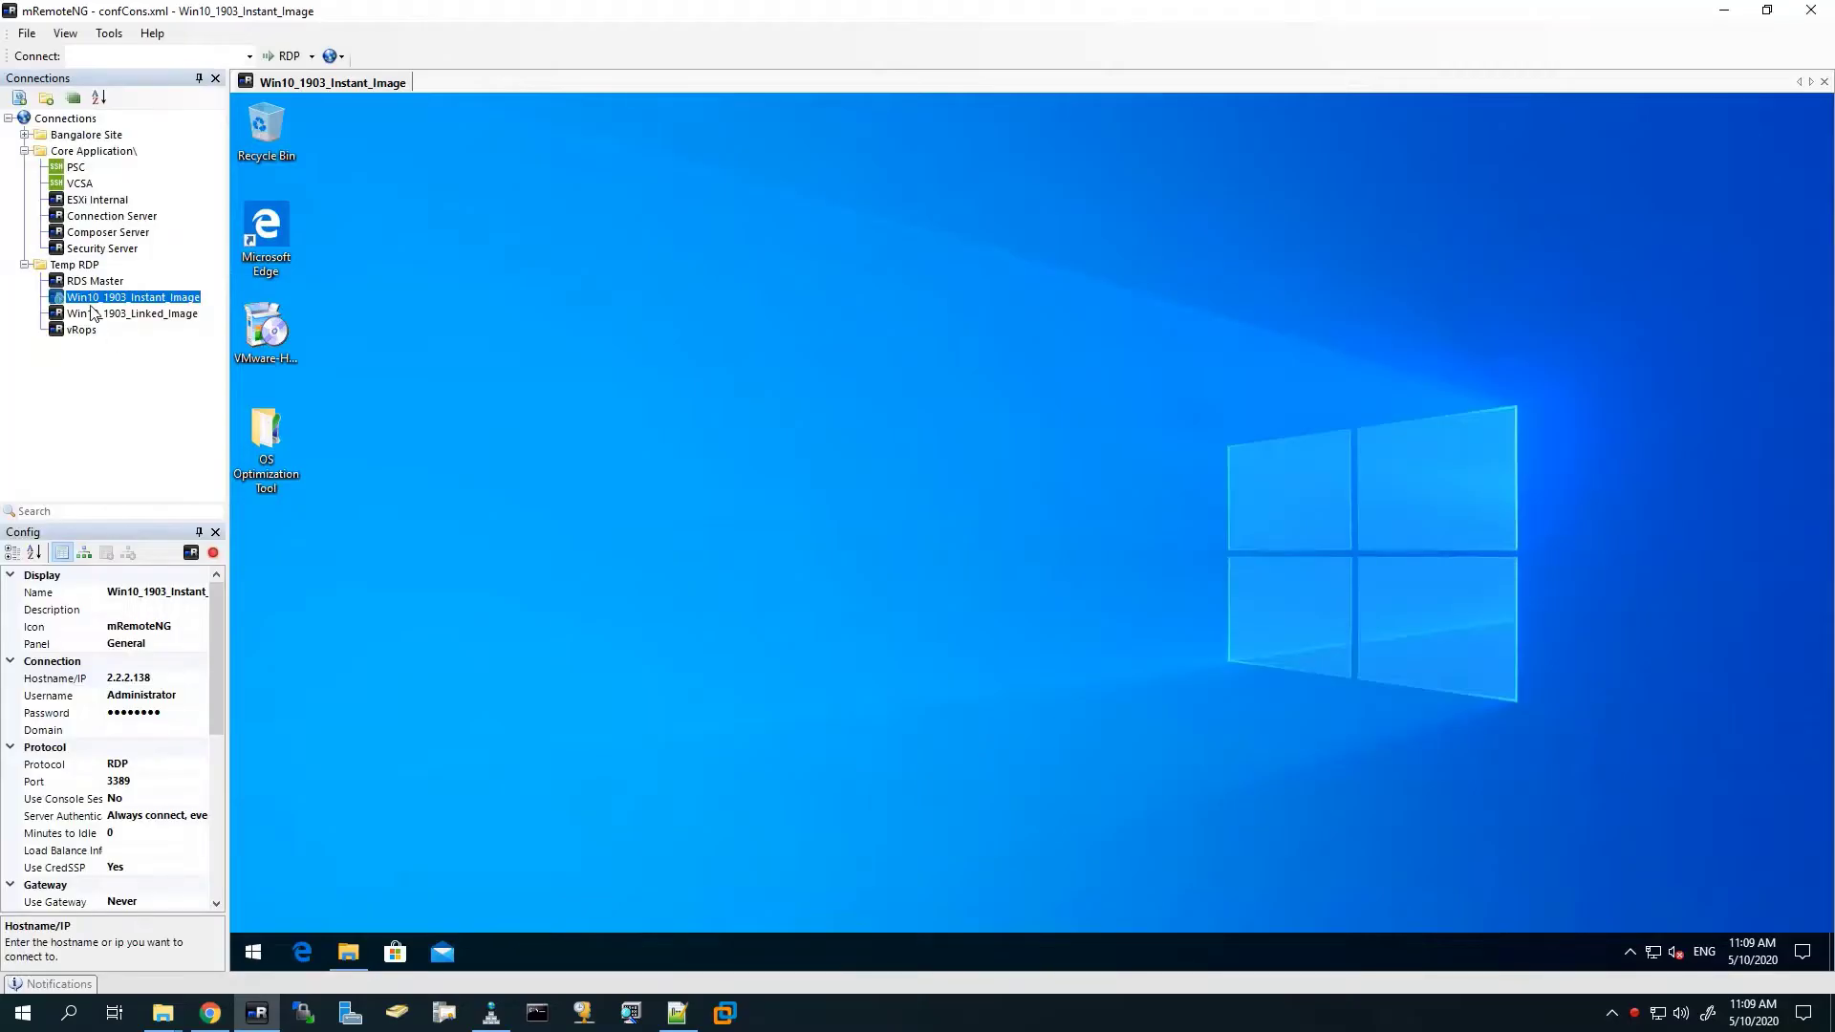
{"action": "left_click", "coordinate": [252, 1013]}
{"action": "left_click", "coordinate": [257, 1013]}
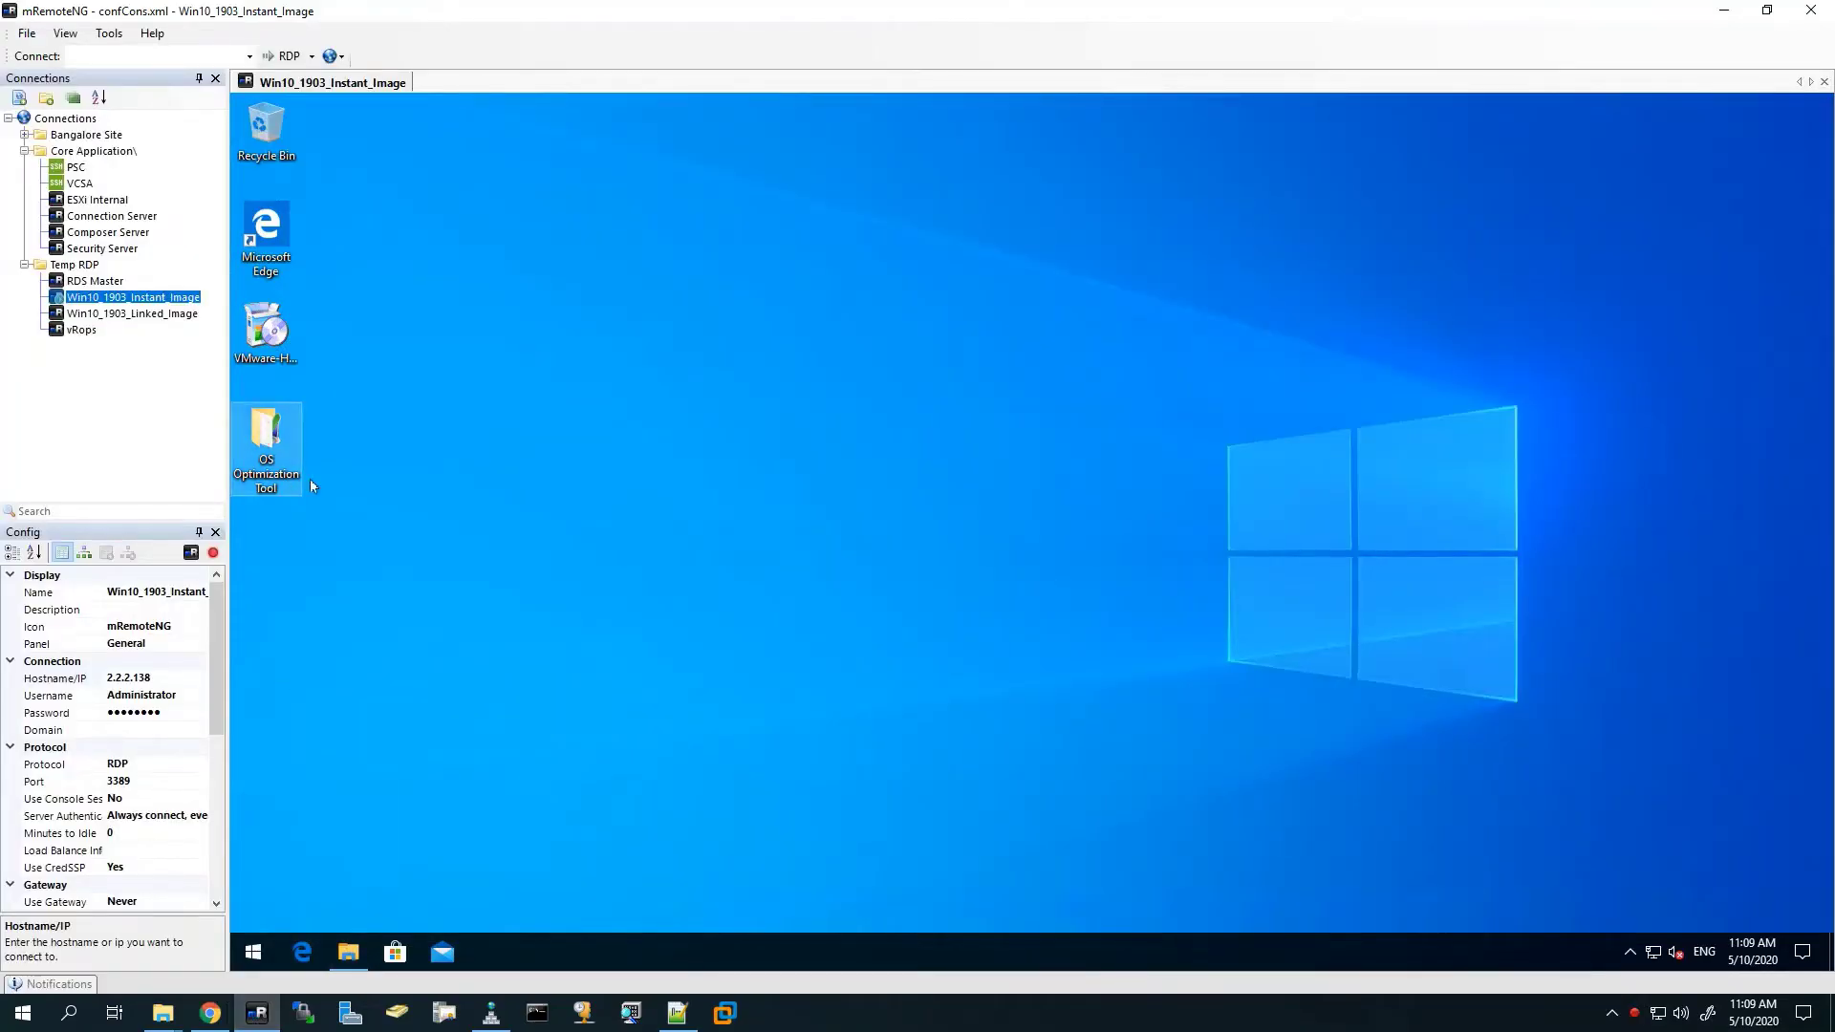
{"action": "left_click", "coordinate": [210, 1014]}
{"action": "left_click", "coordinate": [298, 14]}
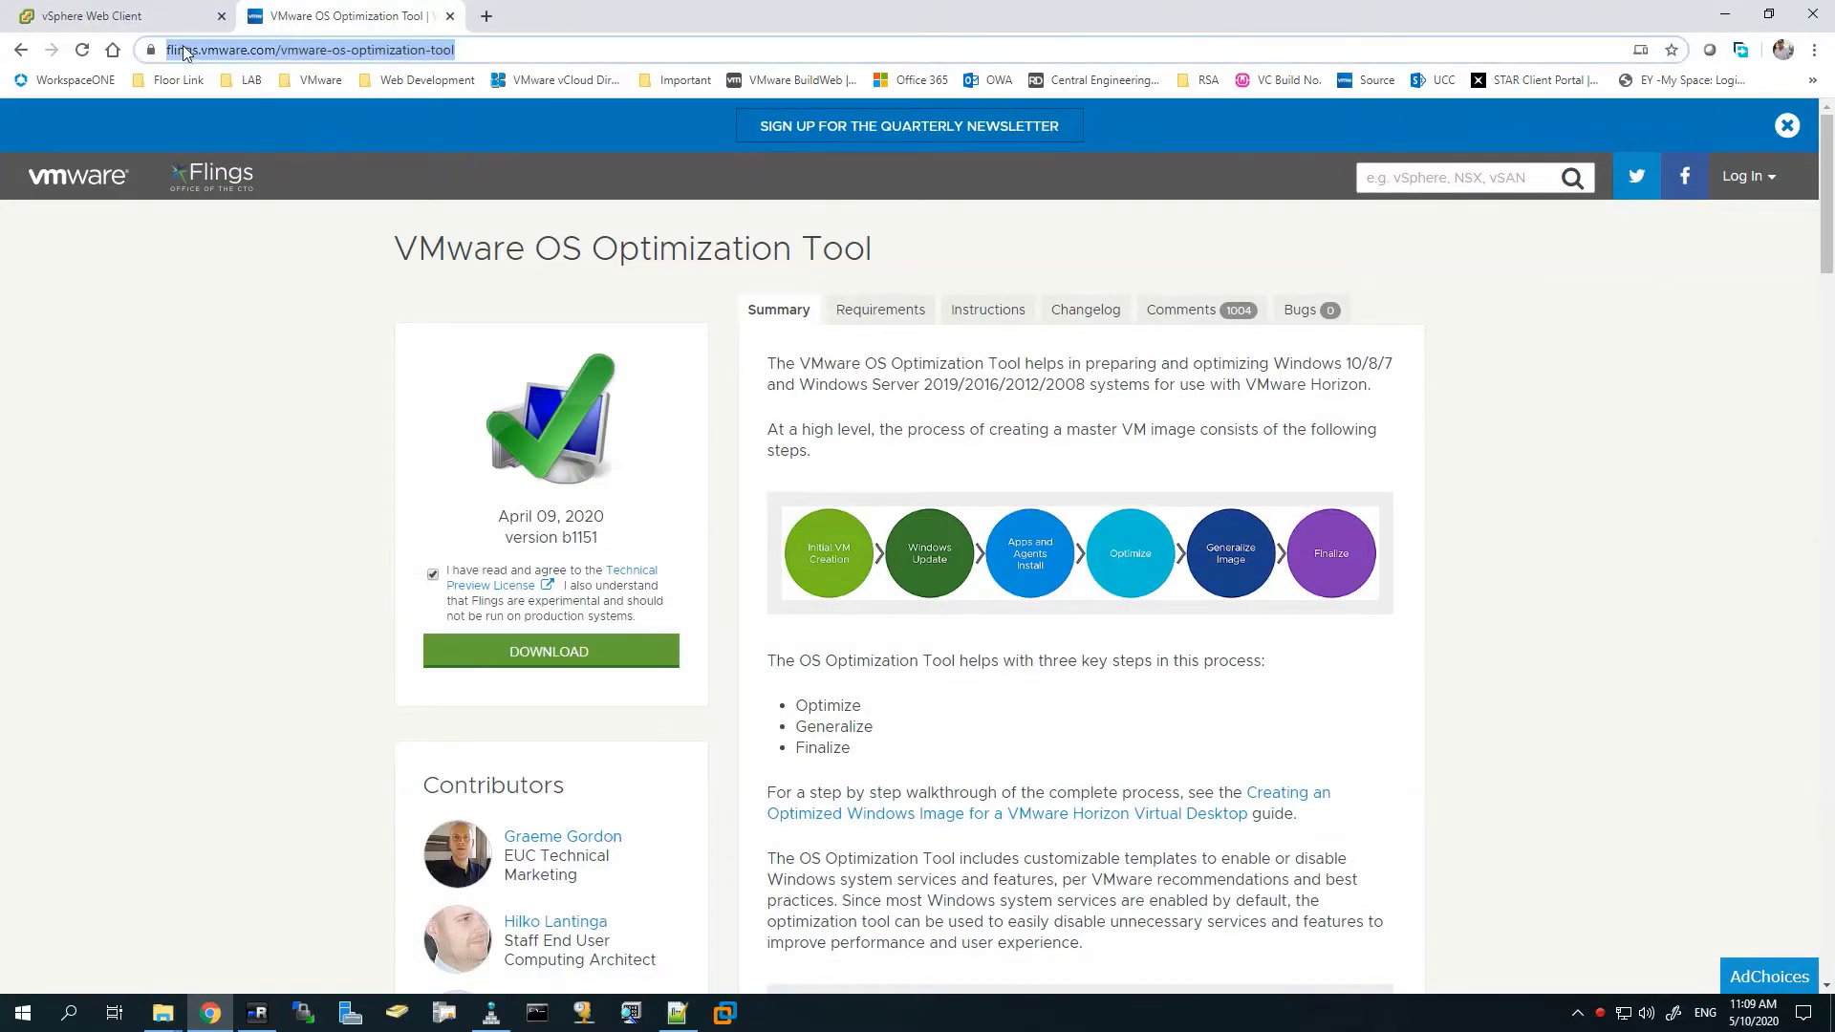
{"action": "left_click", "coordinate": [225, 51]}
{"action": "left_click", "coordinate": [404, 248]}
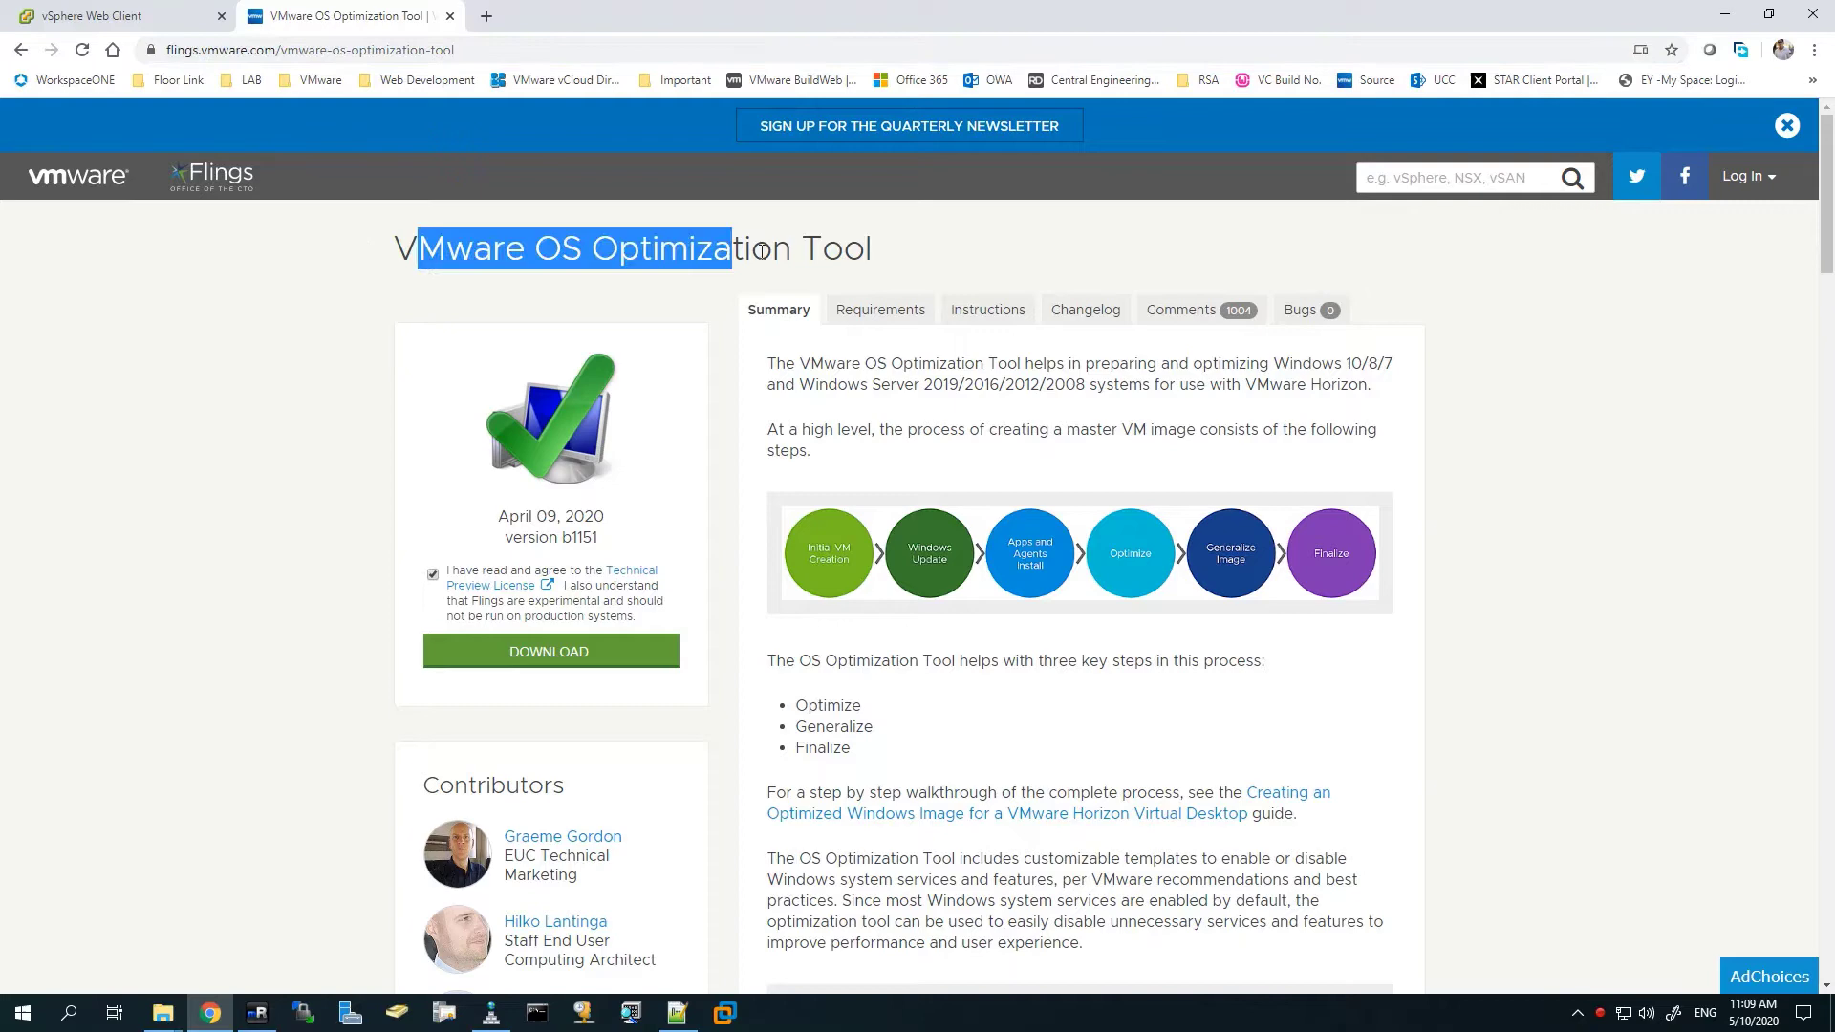
{"action": "left_click_drag", "start_coordinate": [409, 244], "coordinate": [832, 248]}
{"action": "left_click", "coordinate": [860, 246]}
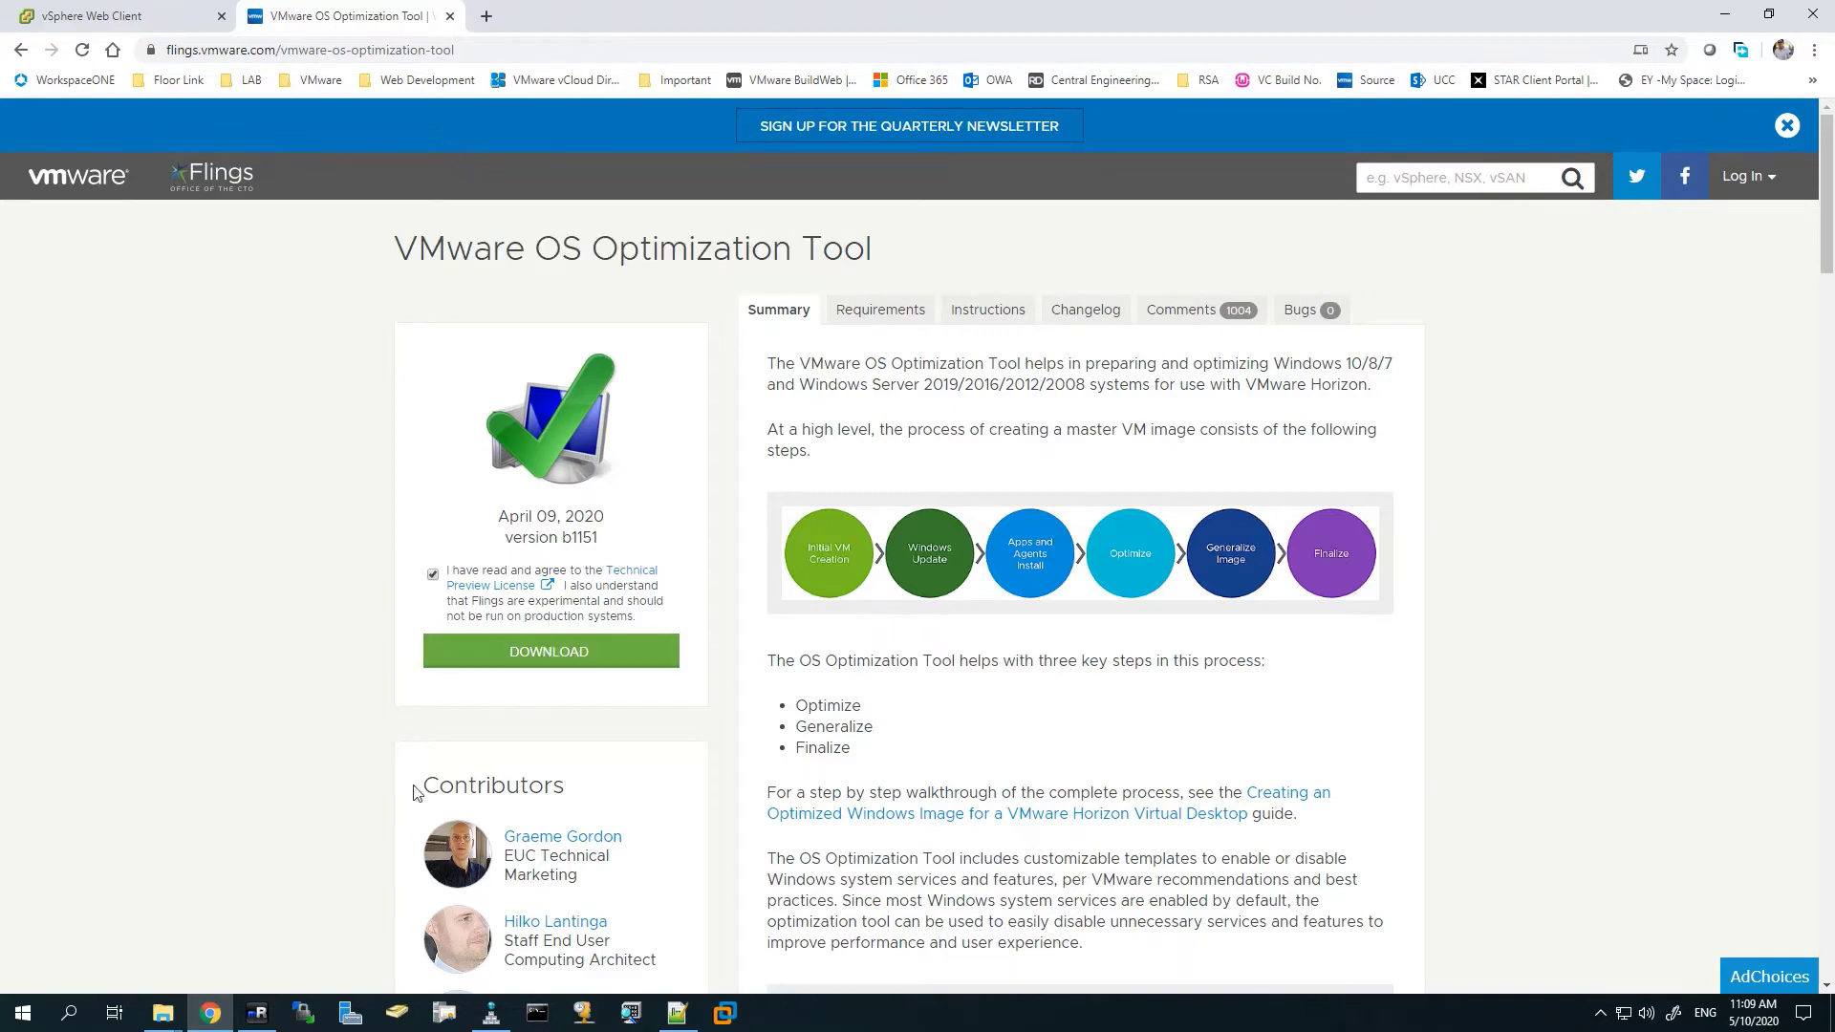
{"action": "left_click", "coordinate": [256, 1012]}
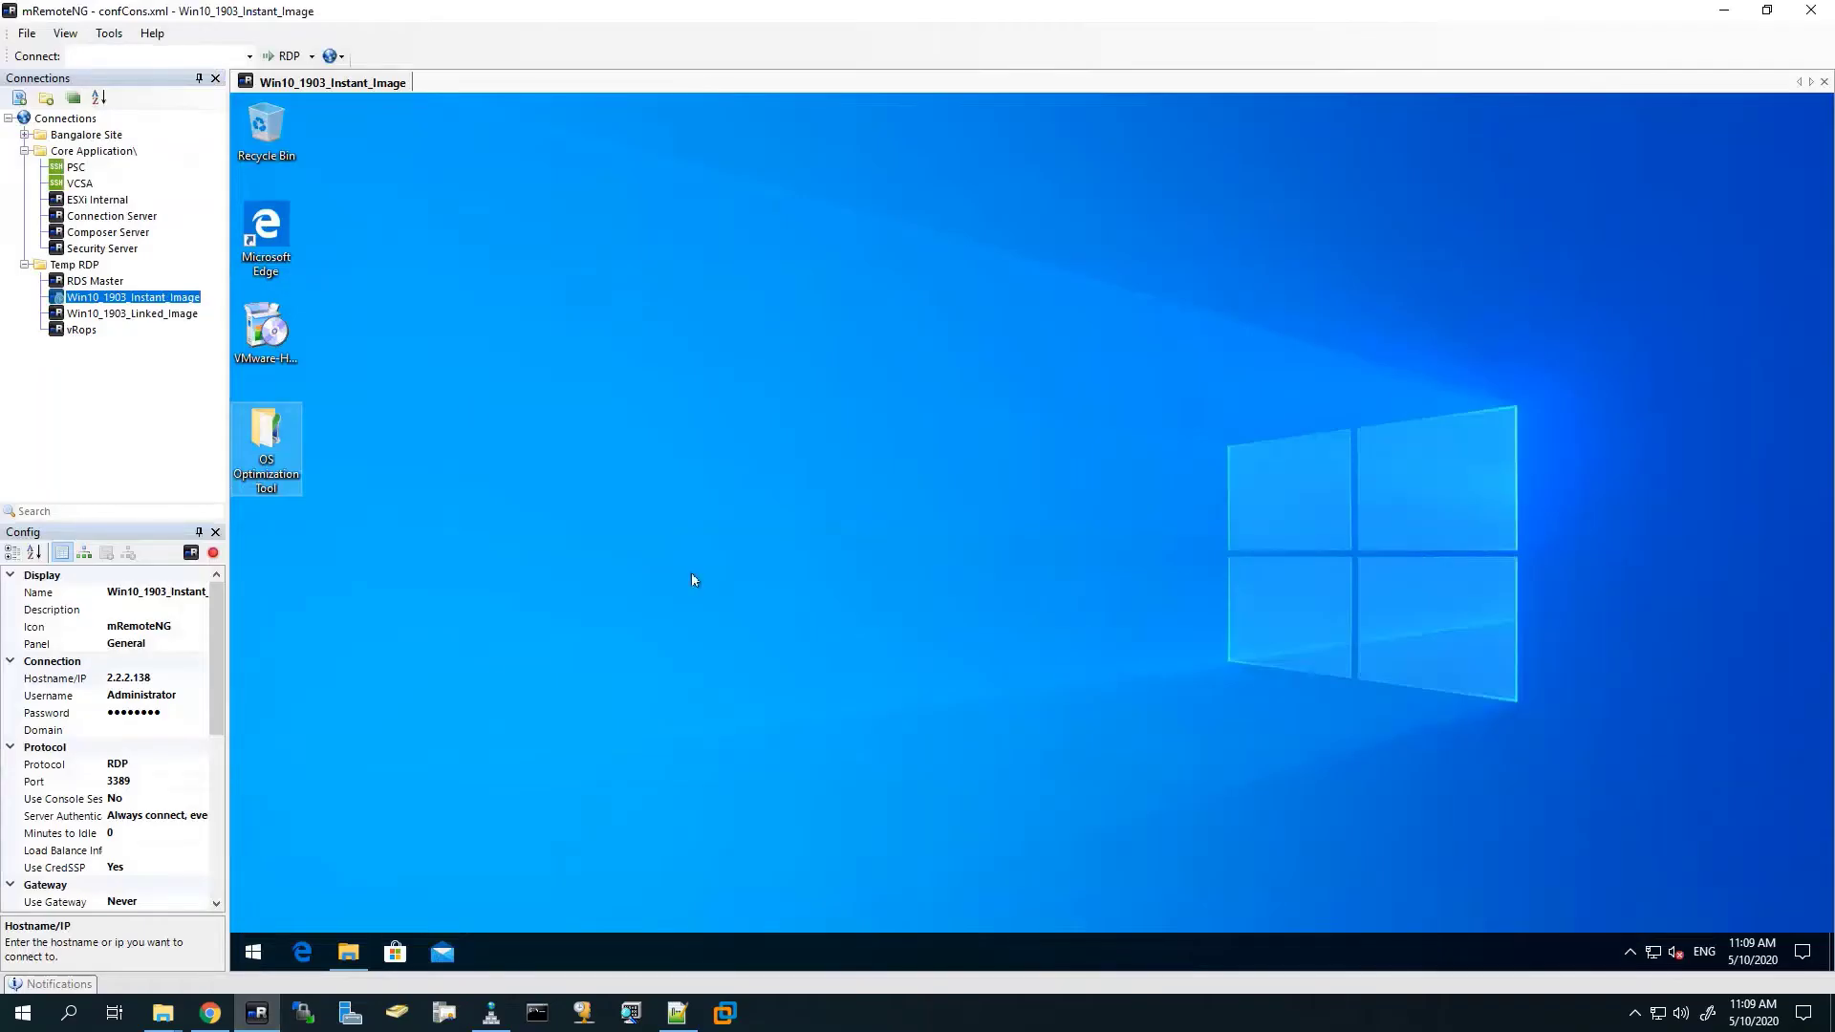
Step: Launch VMwareOSOptimizationTool.exe from the desktop OS Optimization Tool folder, then minimise the folder
{"action": "double_click", "coordinate": [270, 447]}
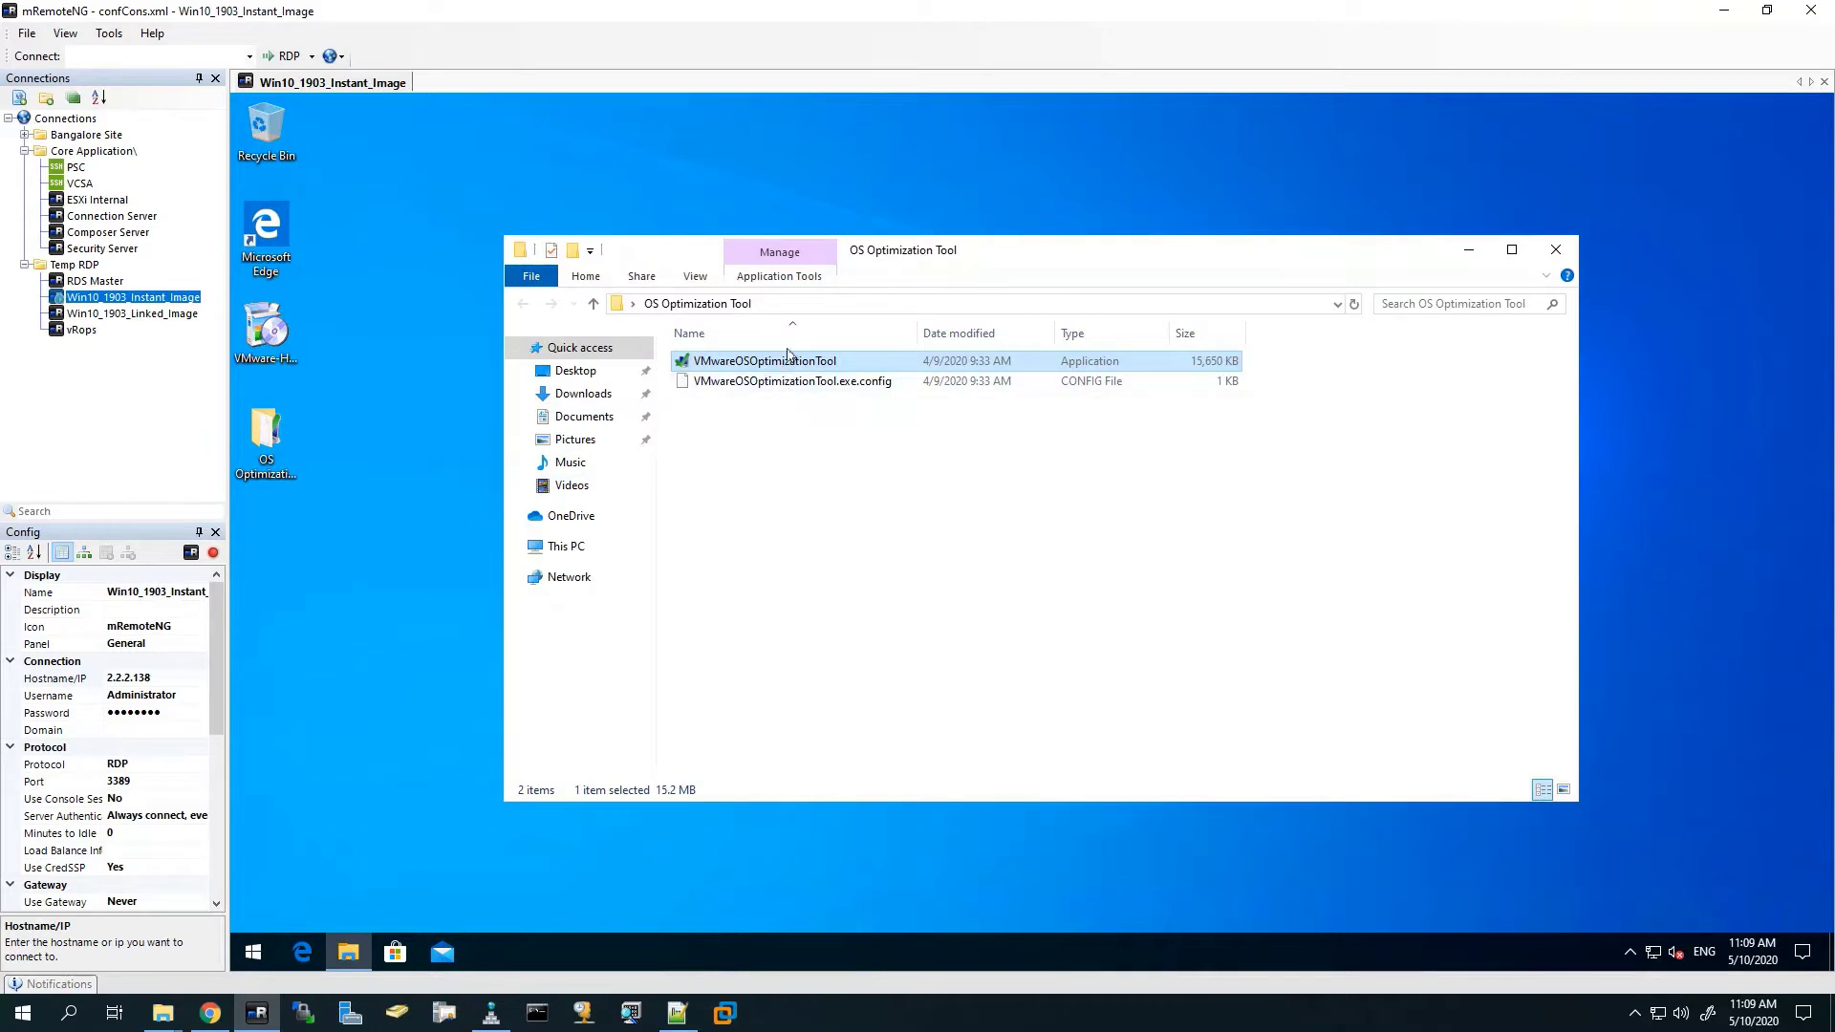
{"action": "left_click", "coordinate": [270, 382]}
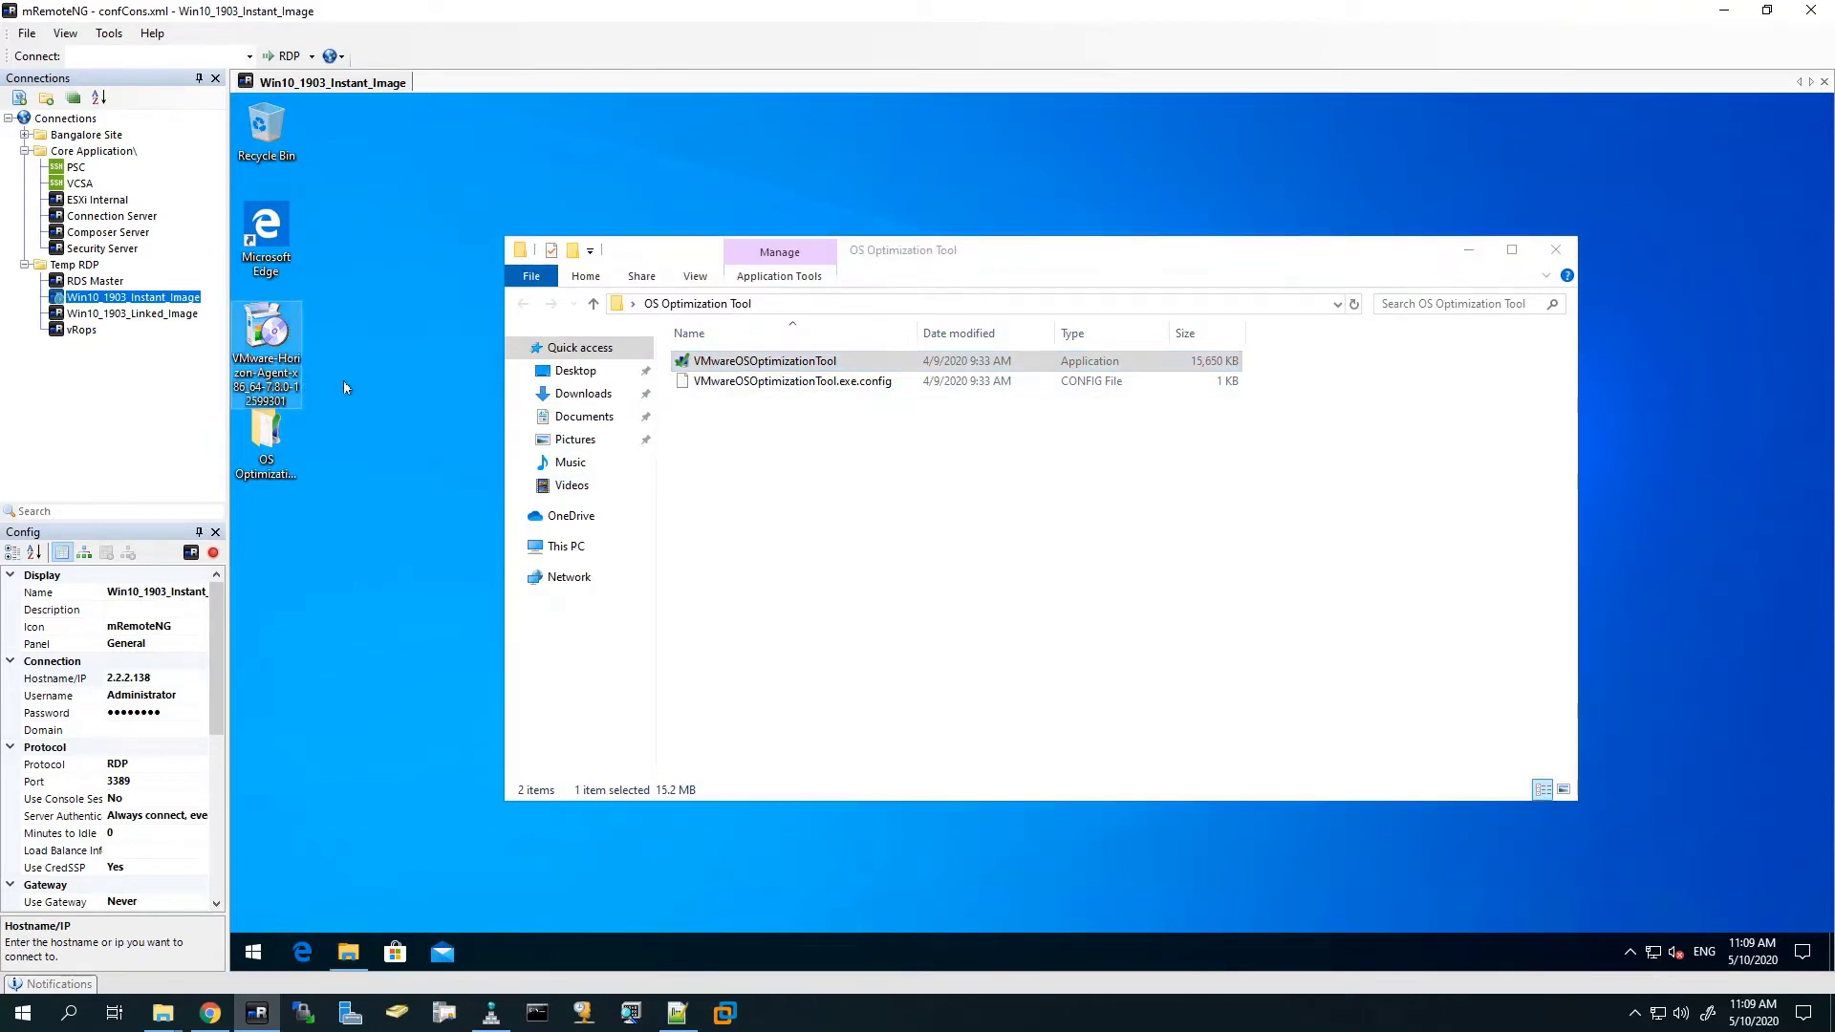
{"action": "double_click", "coordinate": [775, 364]}
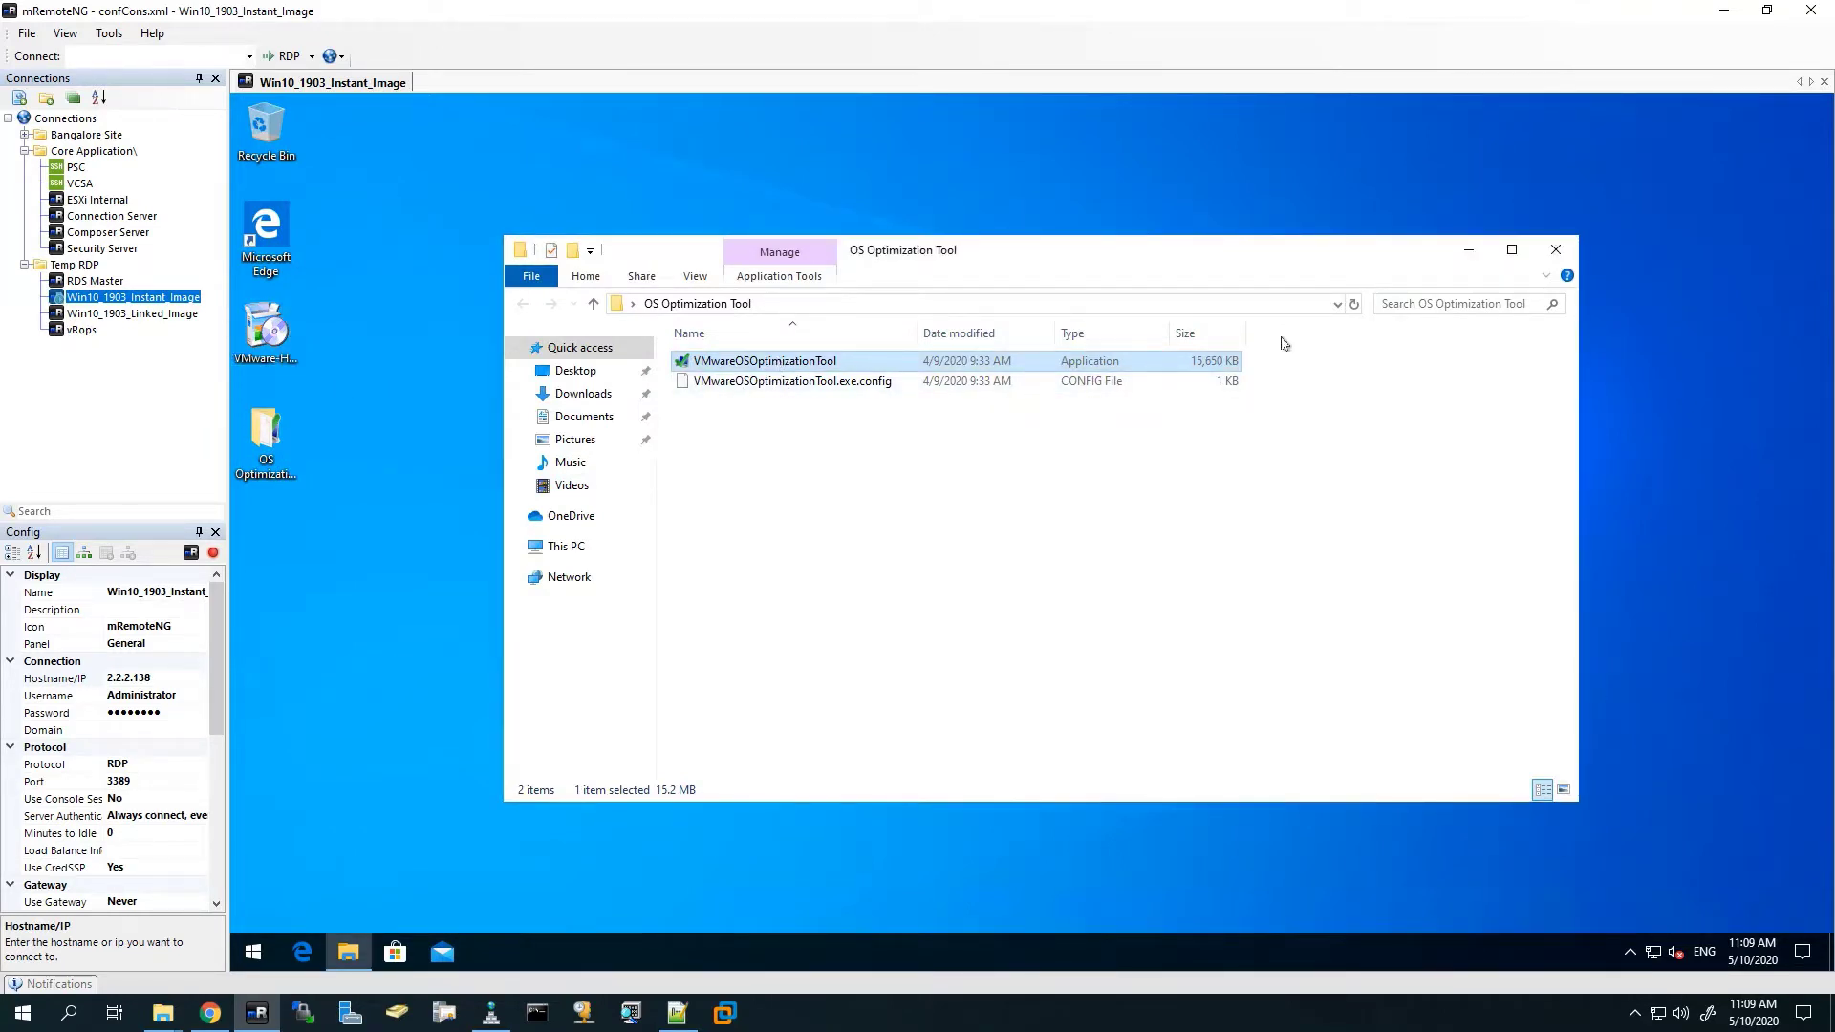
{"action": "left_click", "coordinate": [1470, 251]}
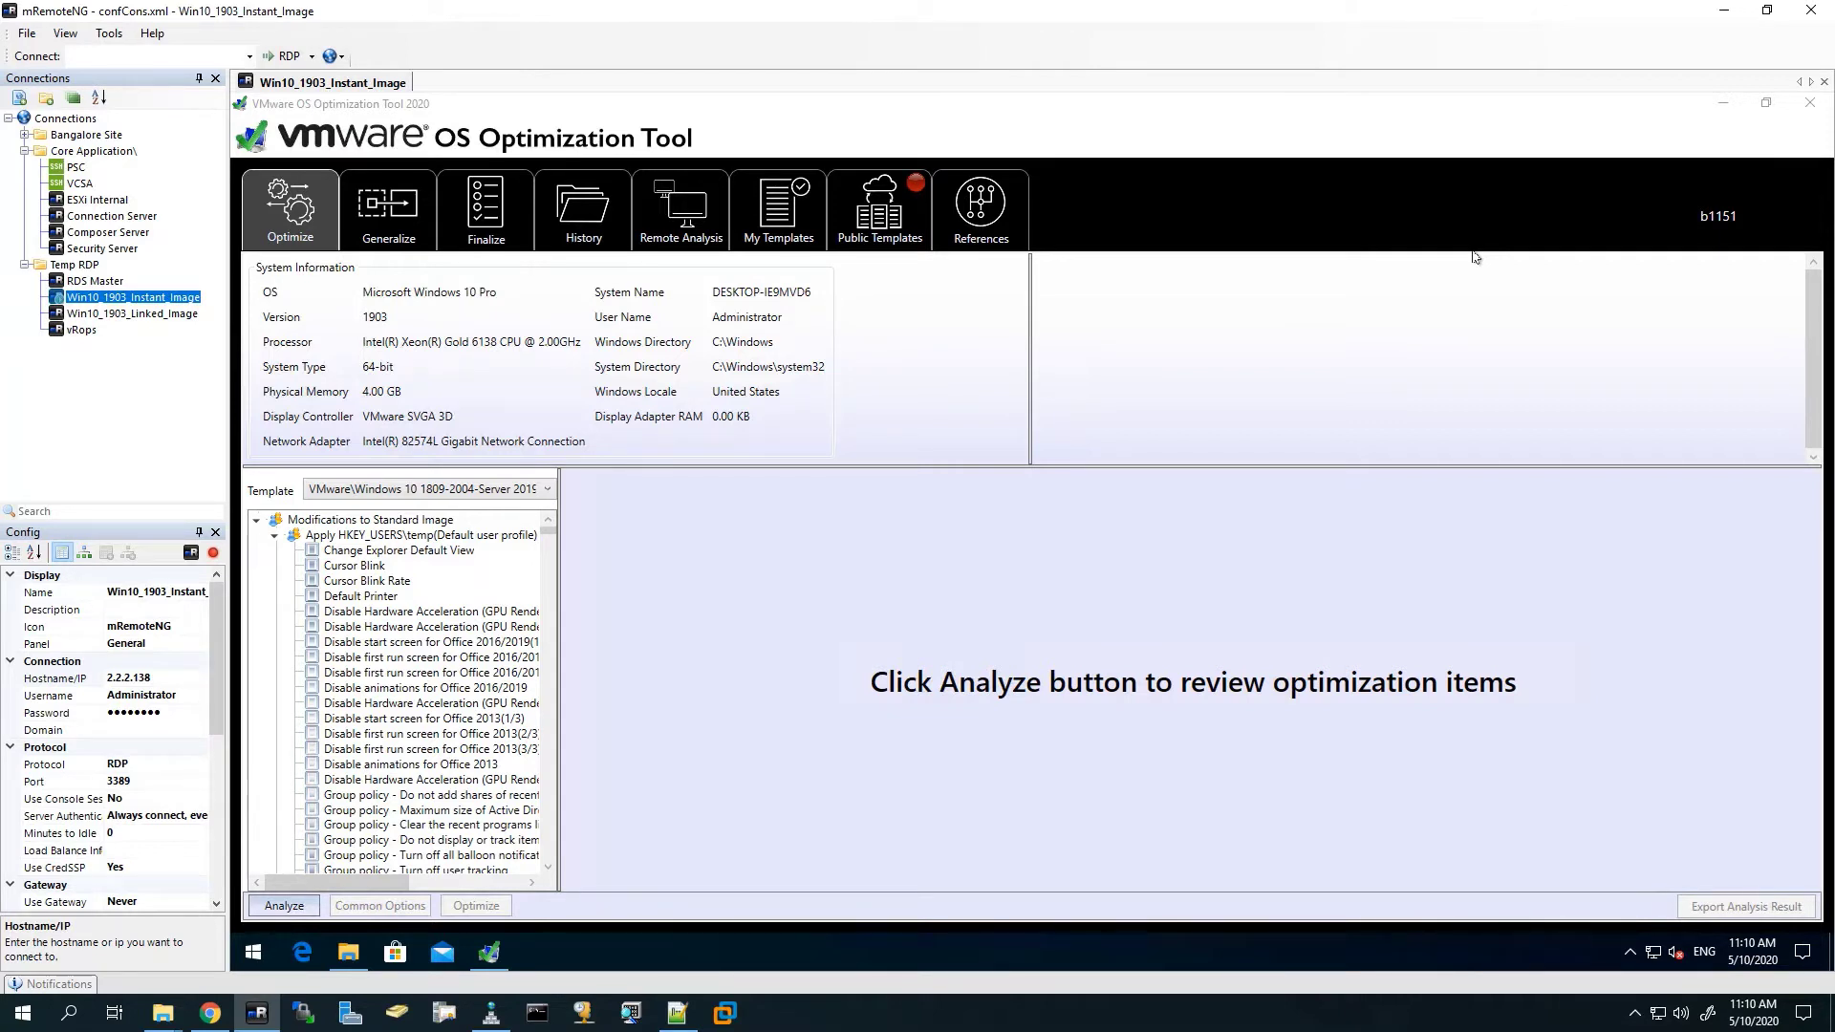
{"action": "left_click", "coordinate": [359, 490]}
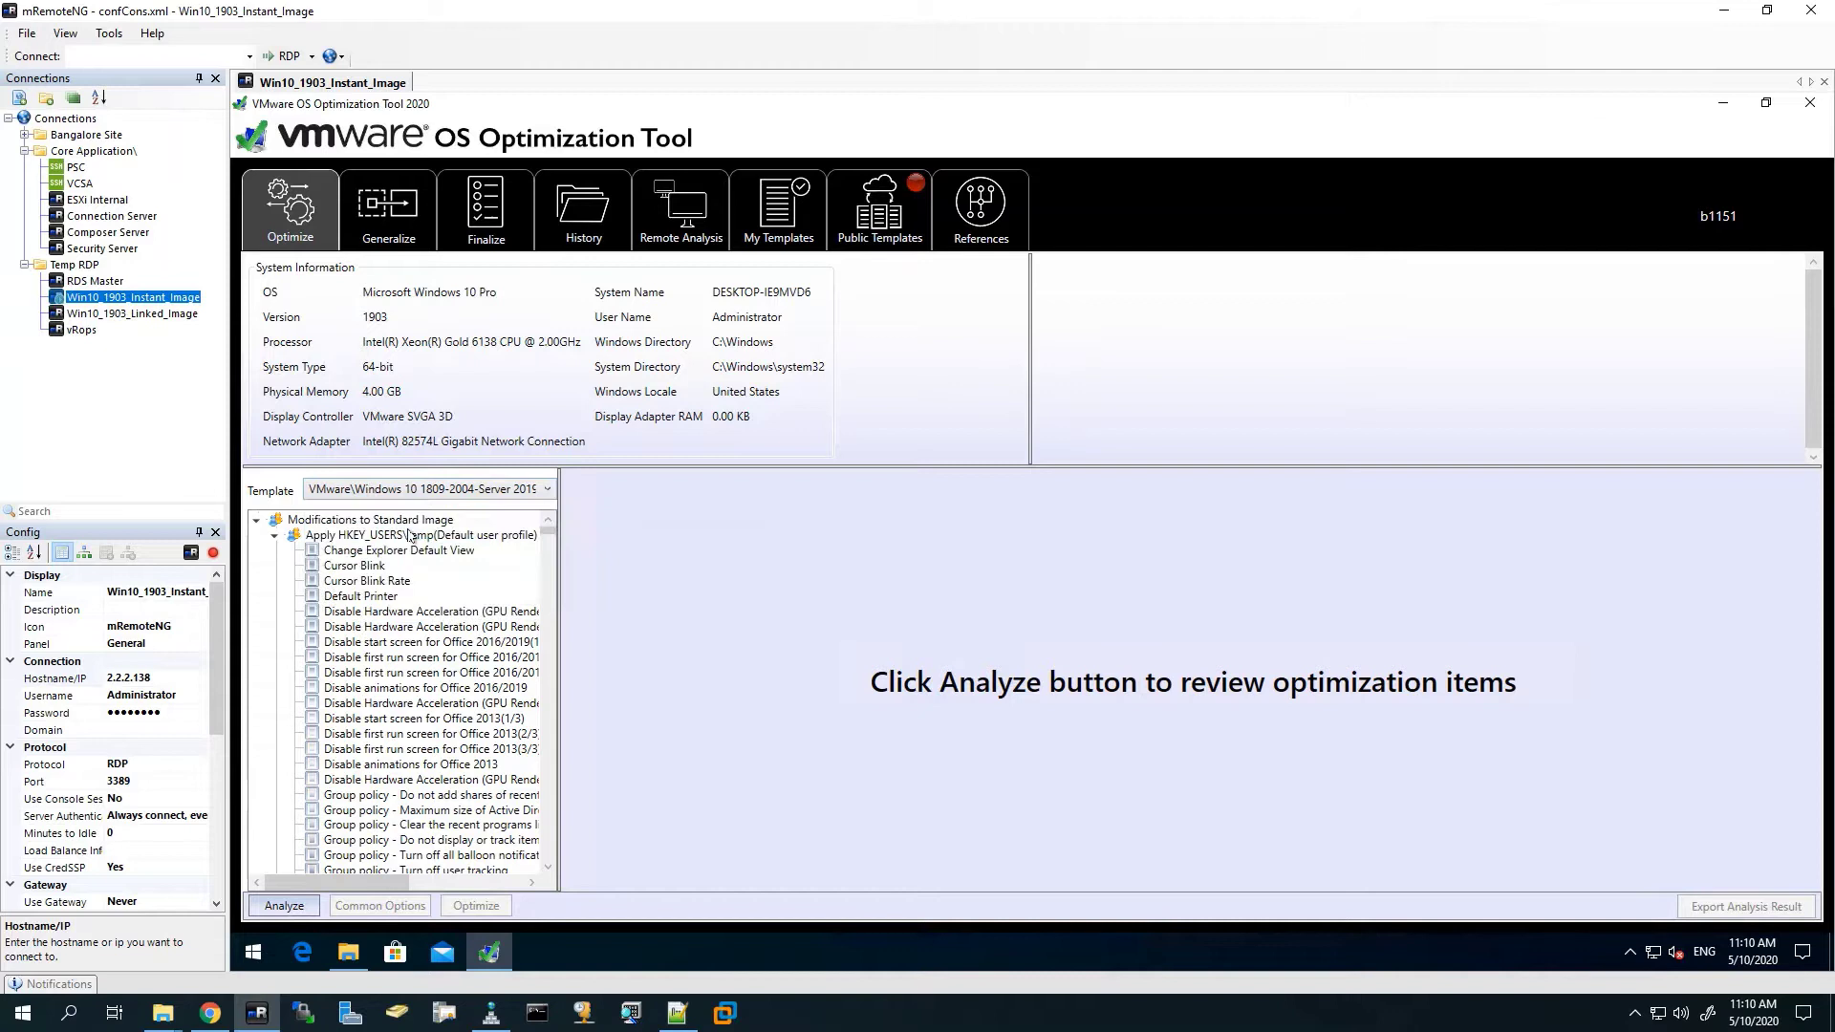
{"action": "left_click", "coordinate": [409, 530]}
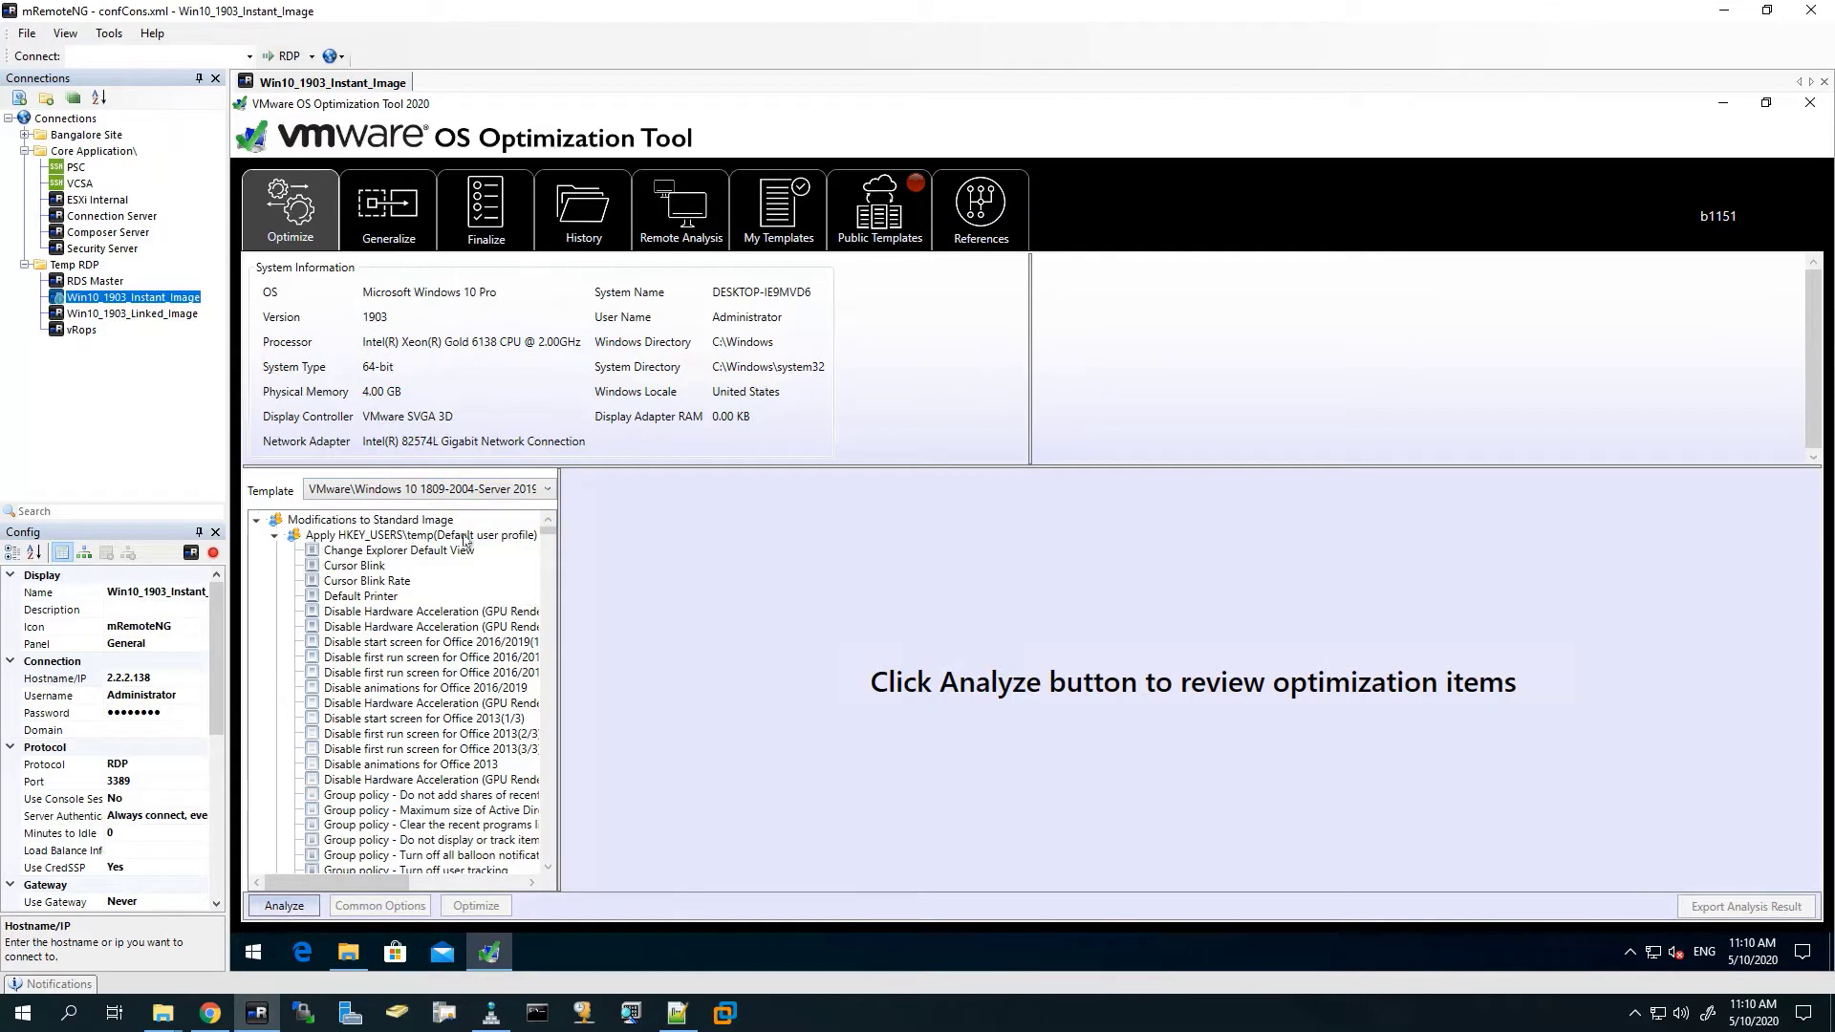
{"action": "left_click", "coordinate": [283, 906]}
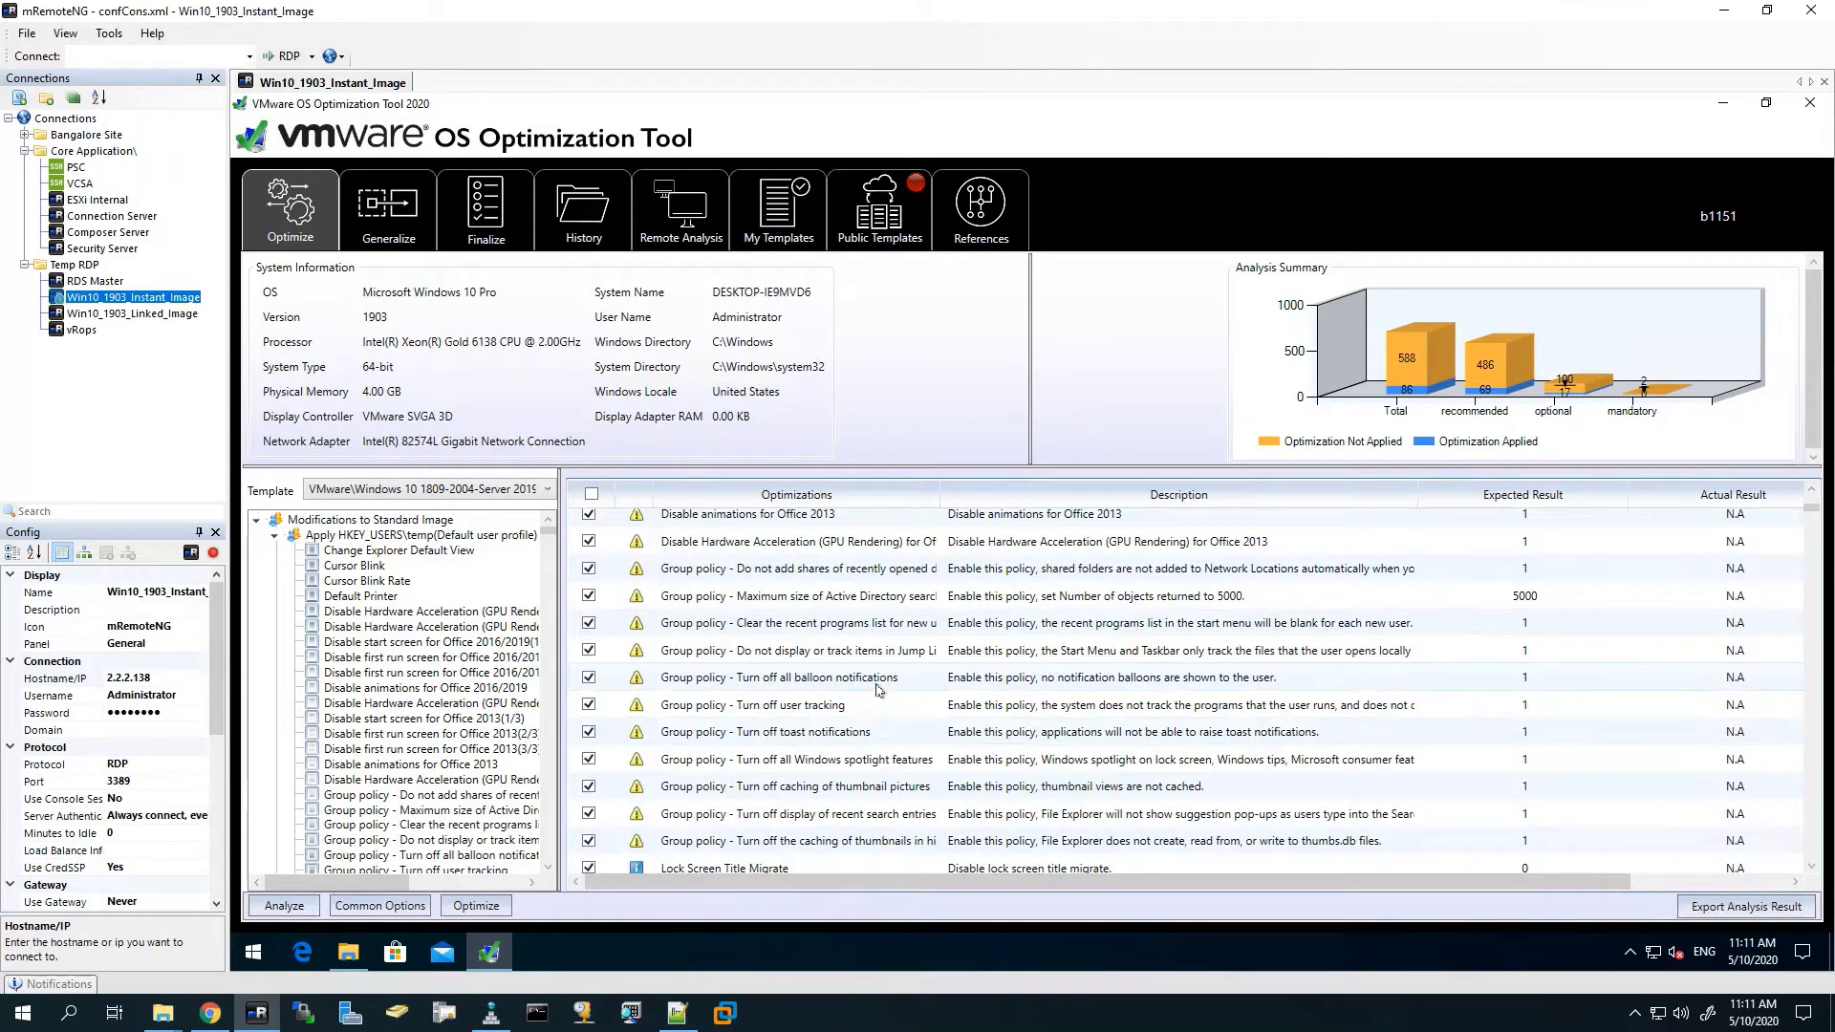
{"action": "scroll", "coordinate": [879, 690], "scroll_direction": "down", "scroll_amount": 1}
{"action": "scroll", "coordinate": [878, 690], "scroll_direction": "down", "scroll_amount": 1}
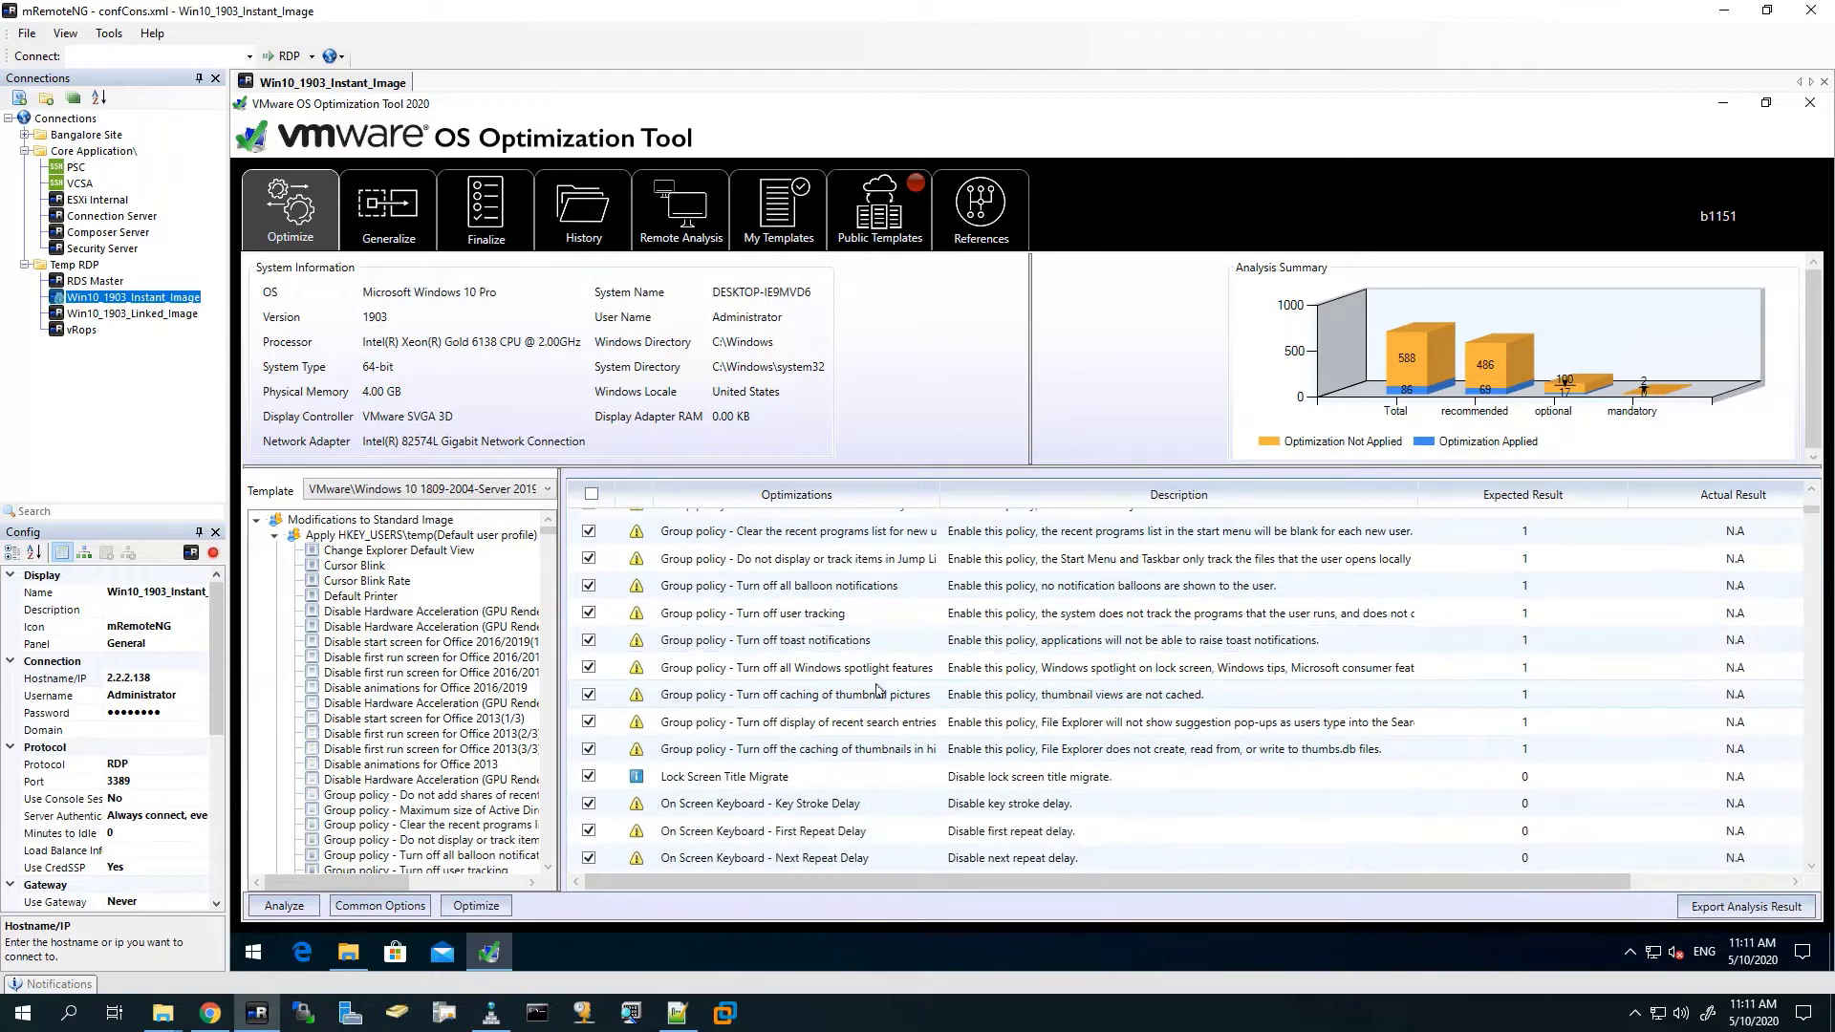
{"action": "scroll", "coordinate": [877, 689], "scroll_direction": "down", "scroll_amount": 1}
{"action": "scroll", "coordinate": [877, 690], "scroll_direction": "down", "scroll_amount": 2}
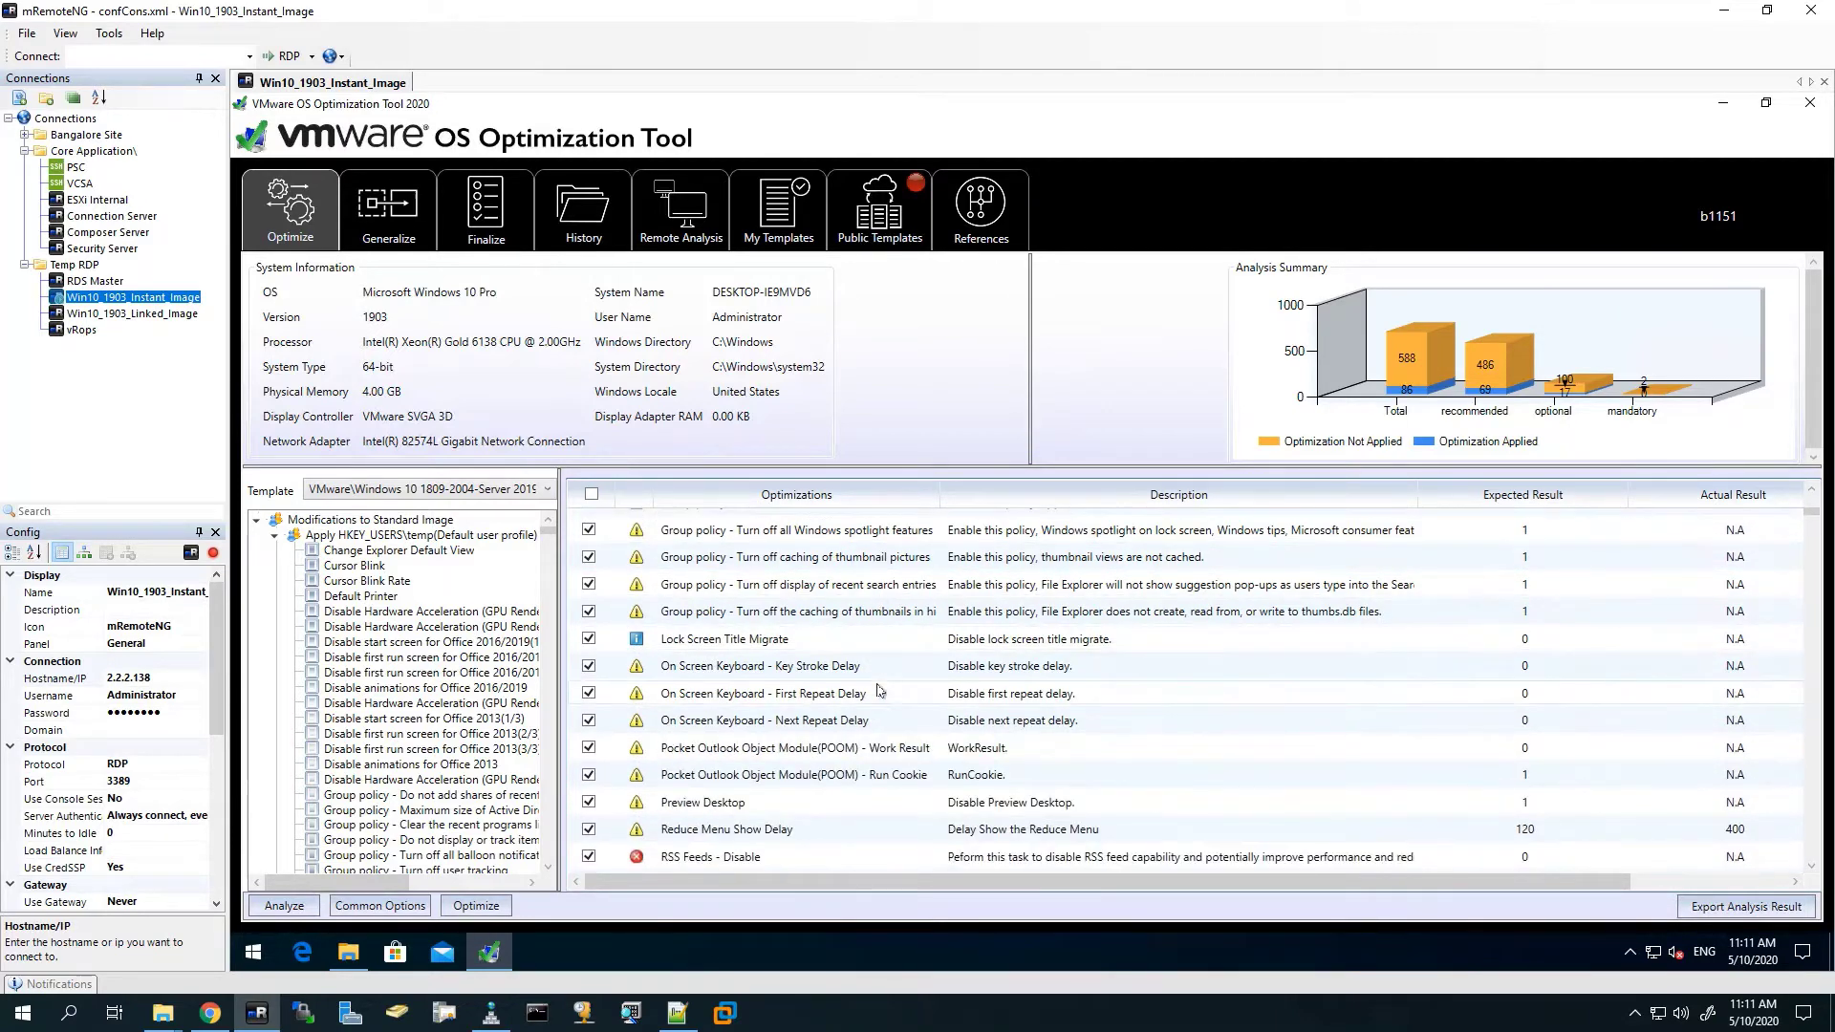
{"action": "scroll", "coordinate": [880, 692], "scroll_direction": "down", "scroll_amount": 2}
{"action": "scroll", "coordinate": [878, 690], "scroll_direction": "down", "scroll_amount": 1}
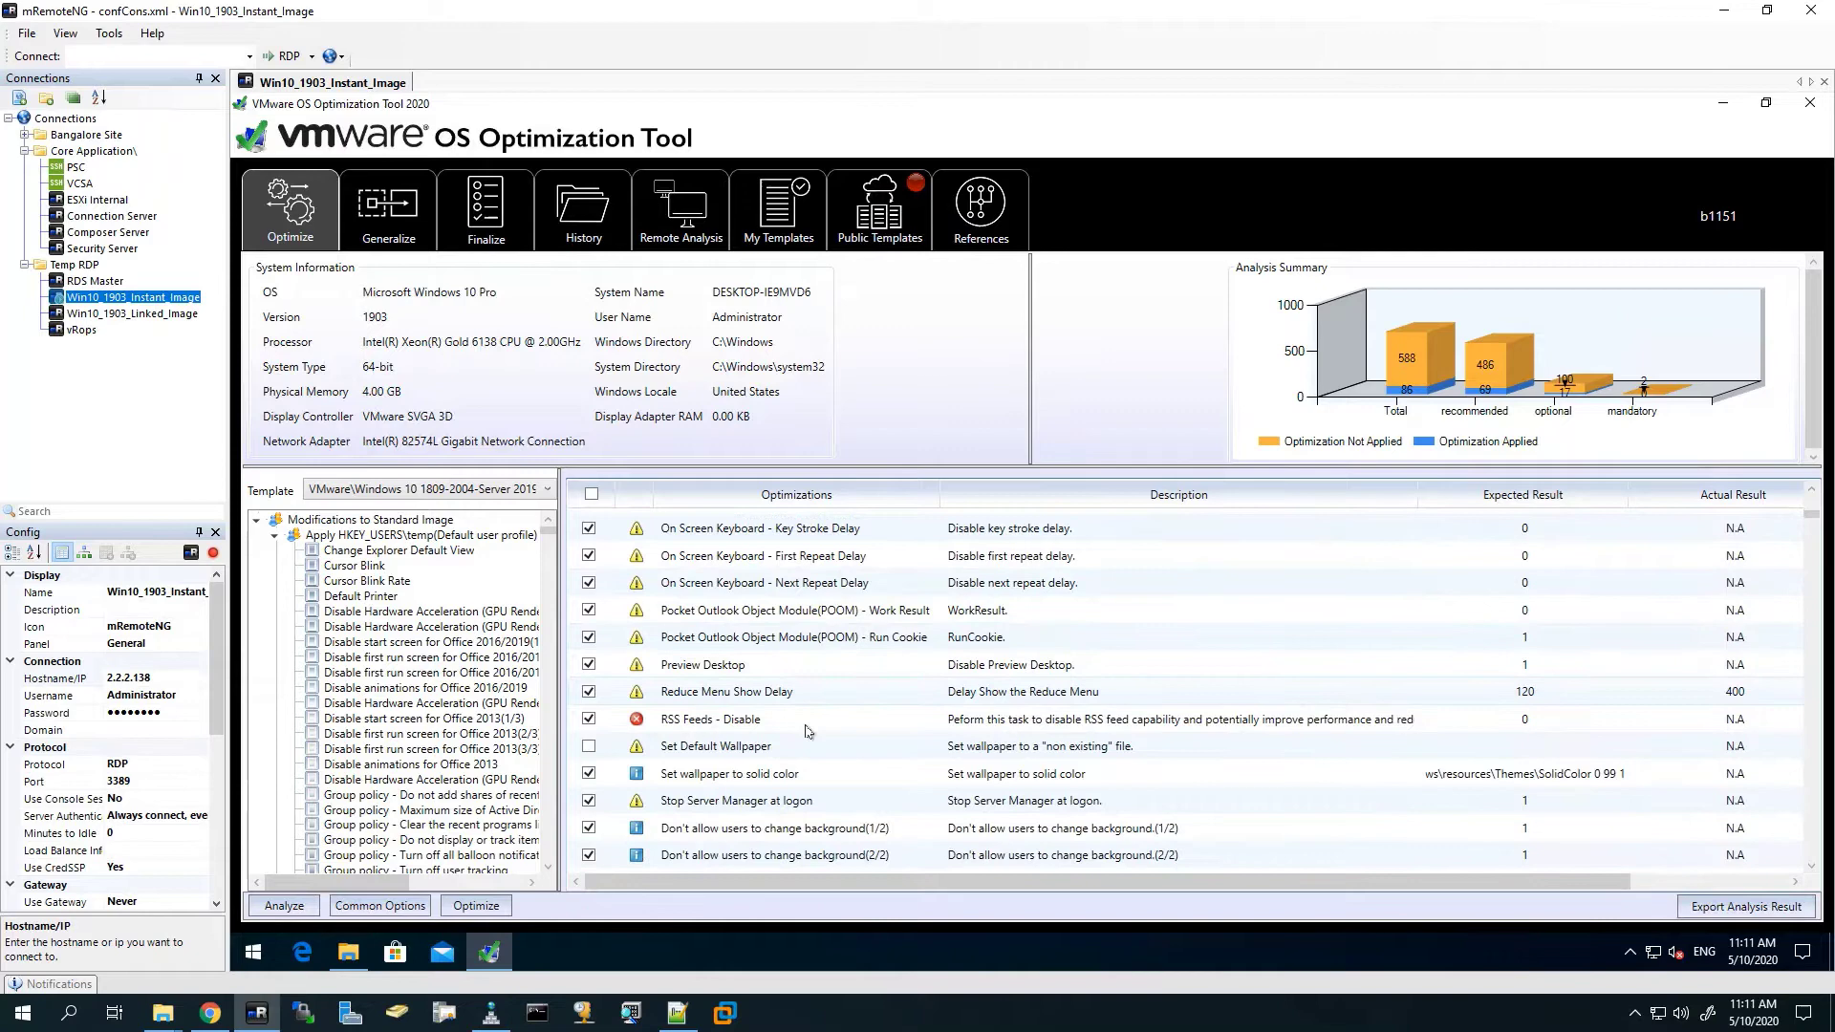
Step: Exclude the solid-colour wallpaper item and both background-change restrictions, then run Optimize
{"action": "left_click", "coordinate": [754, 747]}
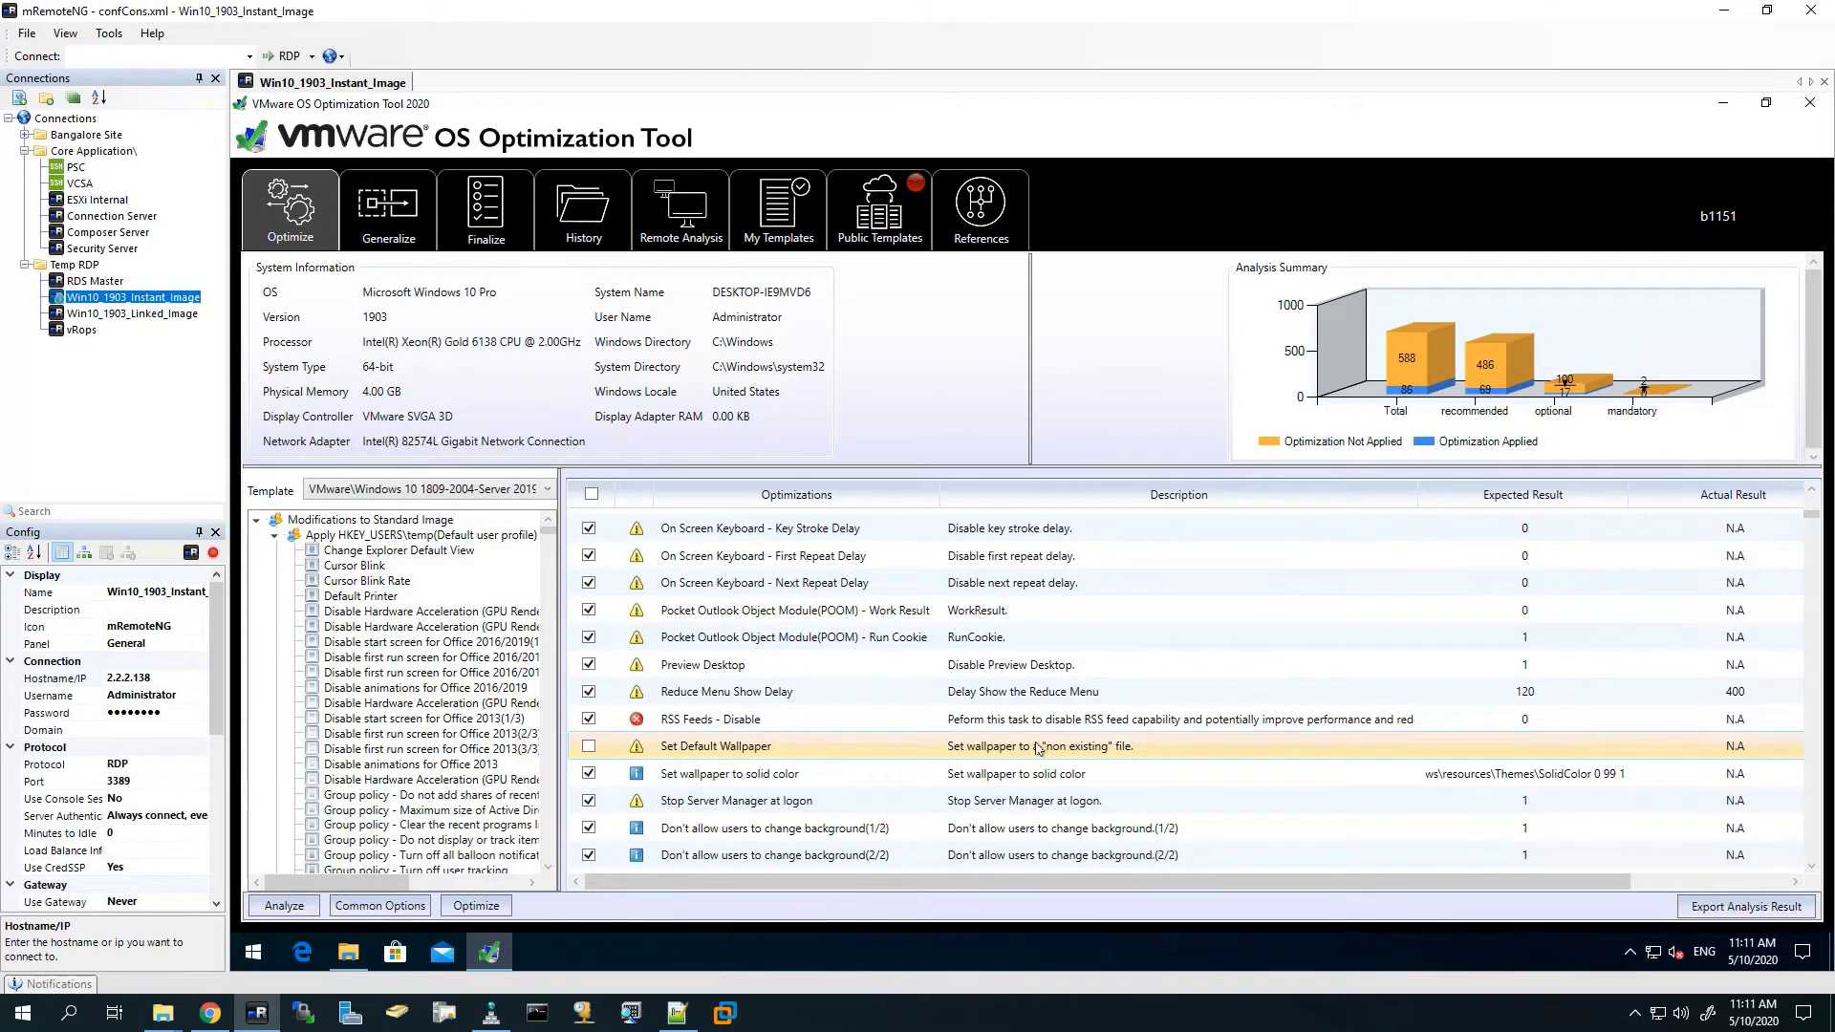
{"action": "left_click", "coordinate": [587, 779]}
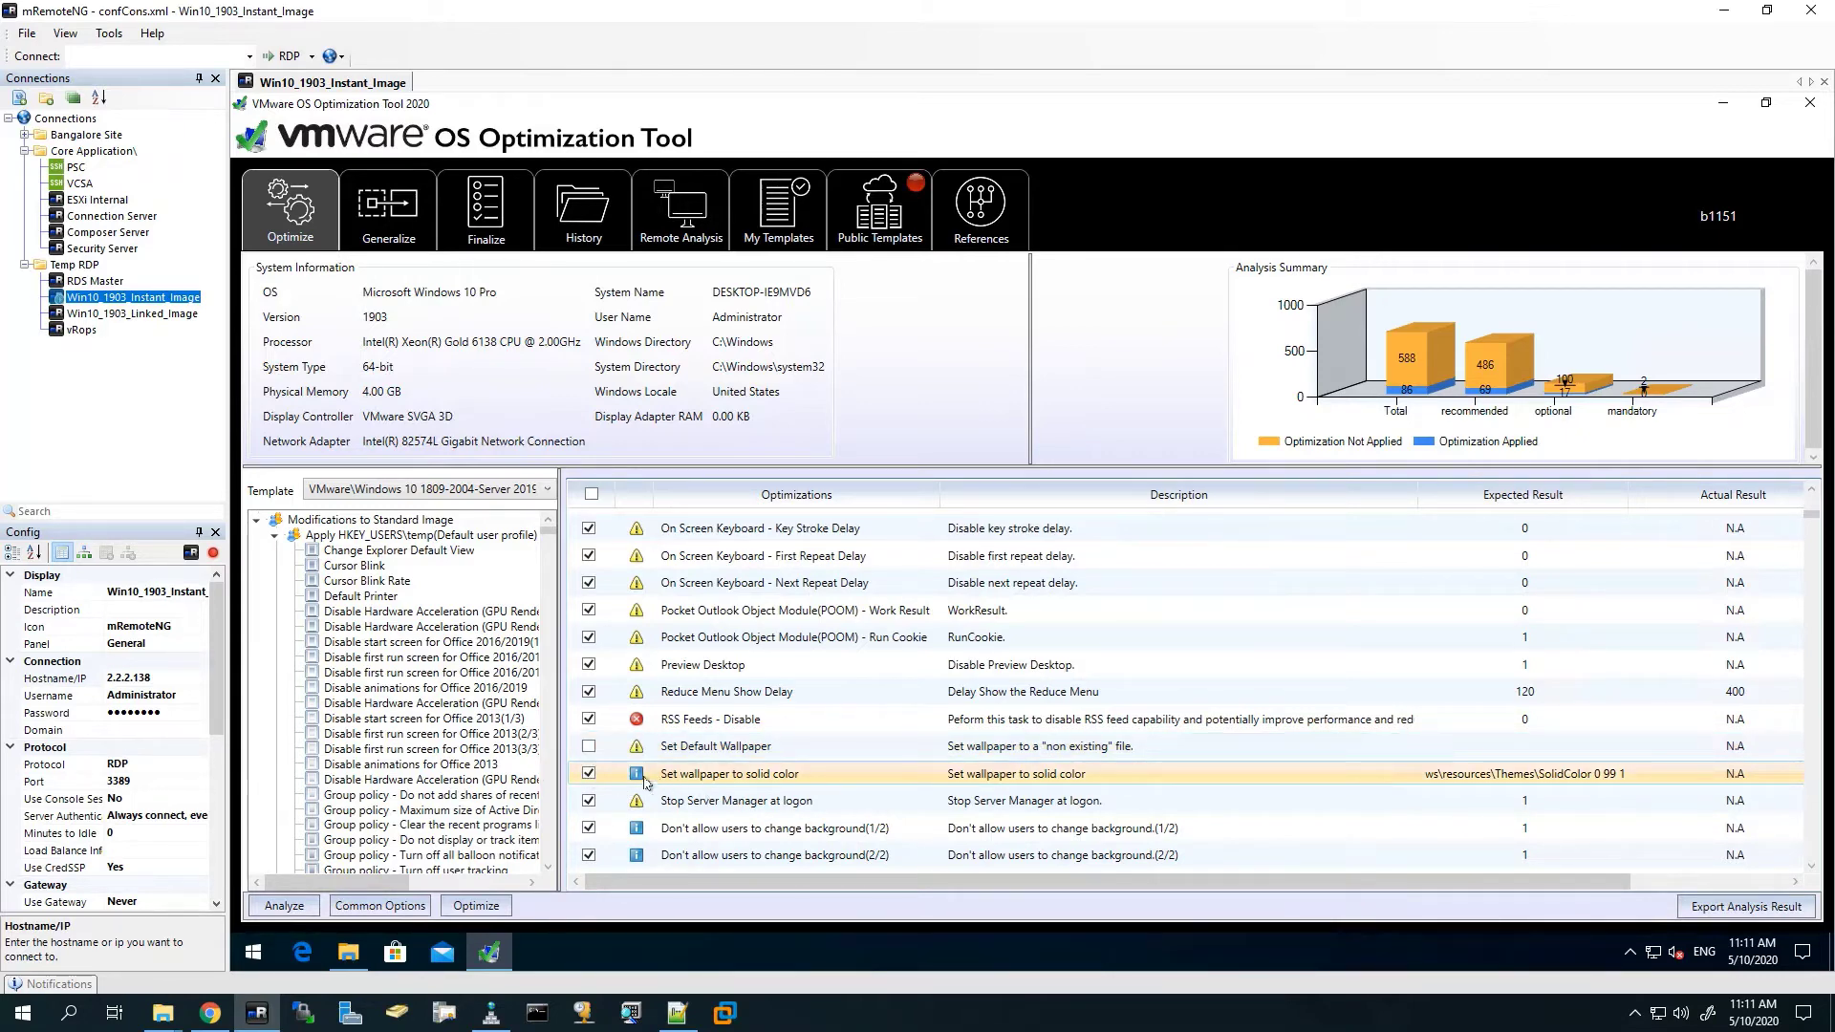
{"action": "left_click", "coordinate": [589, 775]}
{"action": "left_click", "coordinate": [1105, 798]}
{"action": "scroll", "coordinate": [1104, 798], "scroll_direction": "down", "scroll_amount": 1}
{"action": "scroll", "coordinate": [1104, 797], "scroll_direction": "down", "scroll_amount": 1}
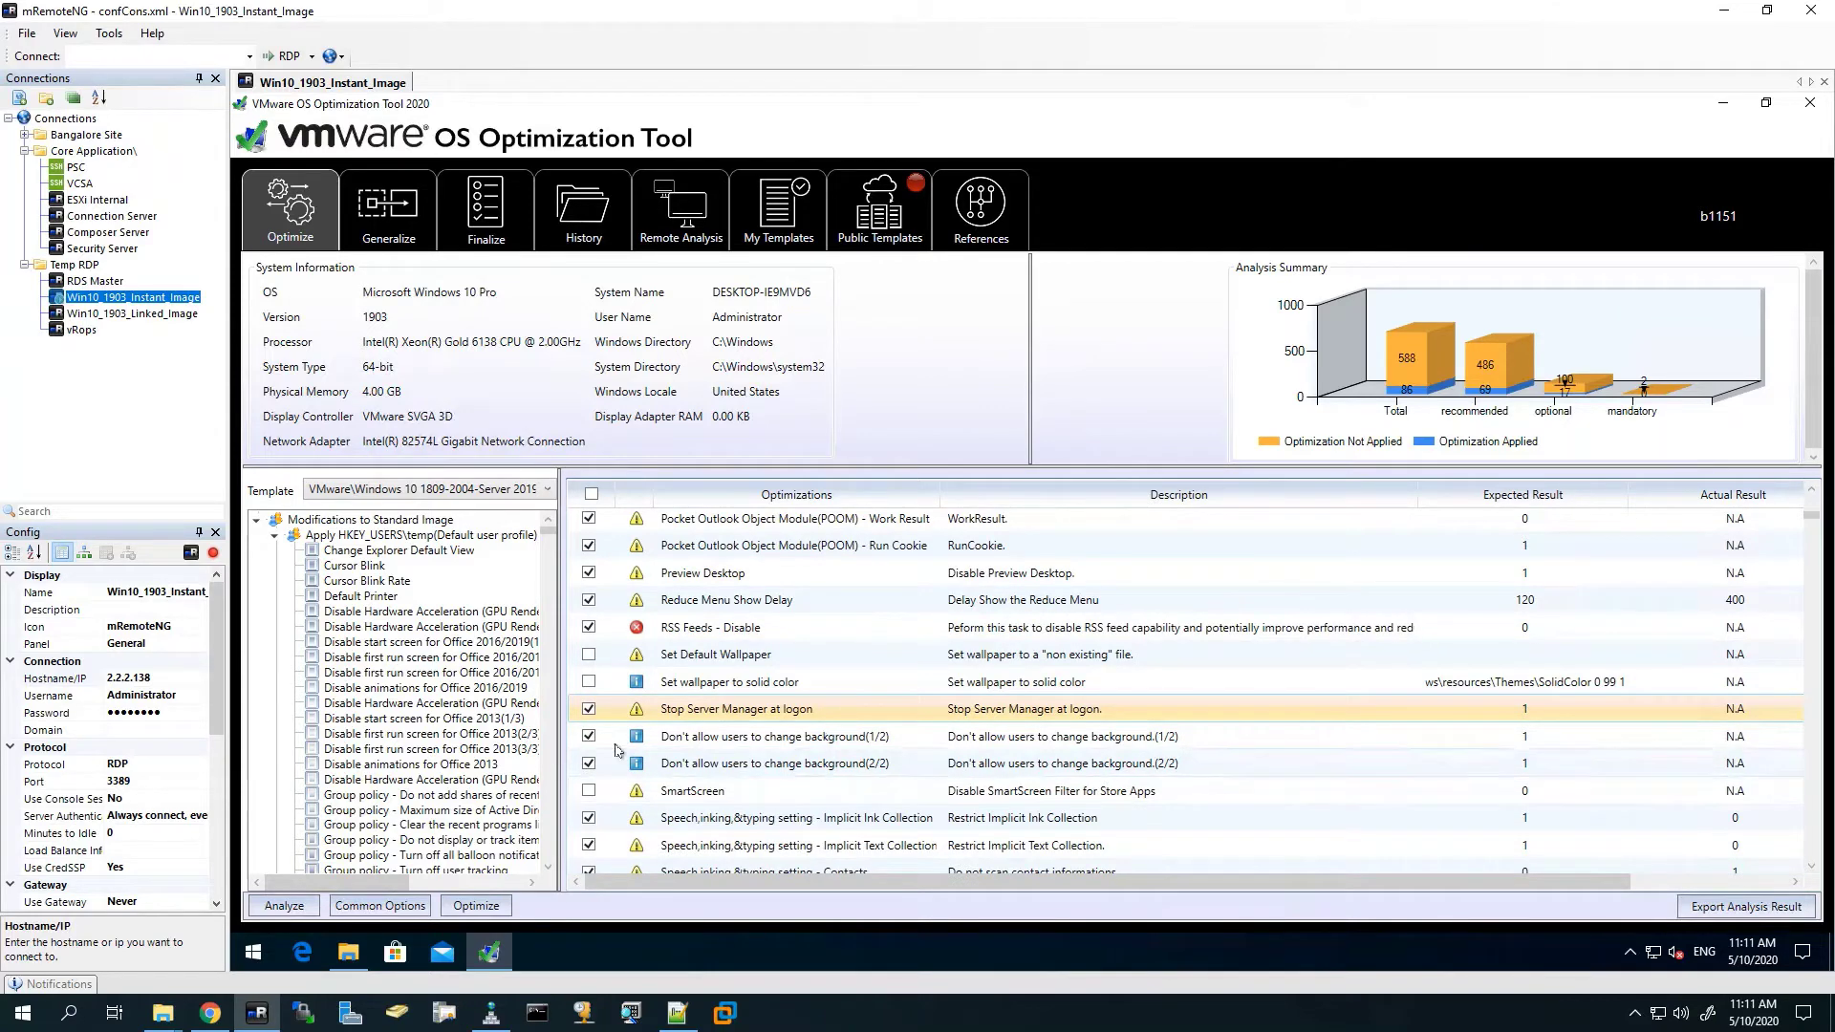
{"action": "left_click", "coordinate": [833, 739]}
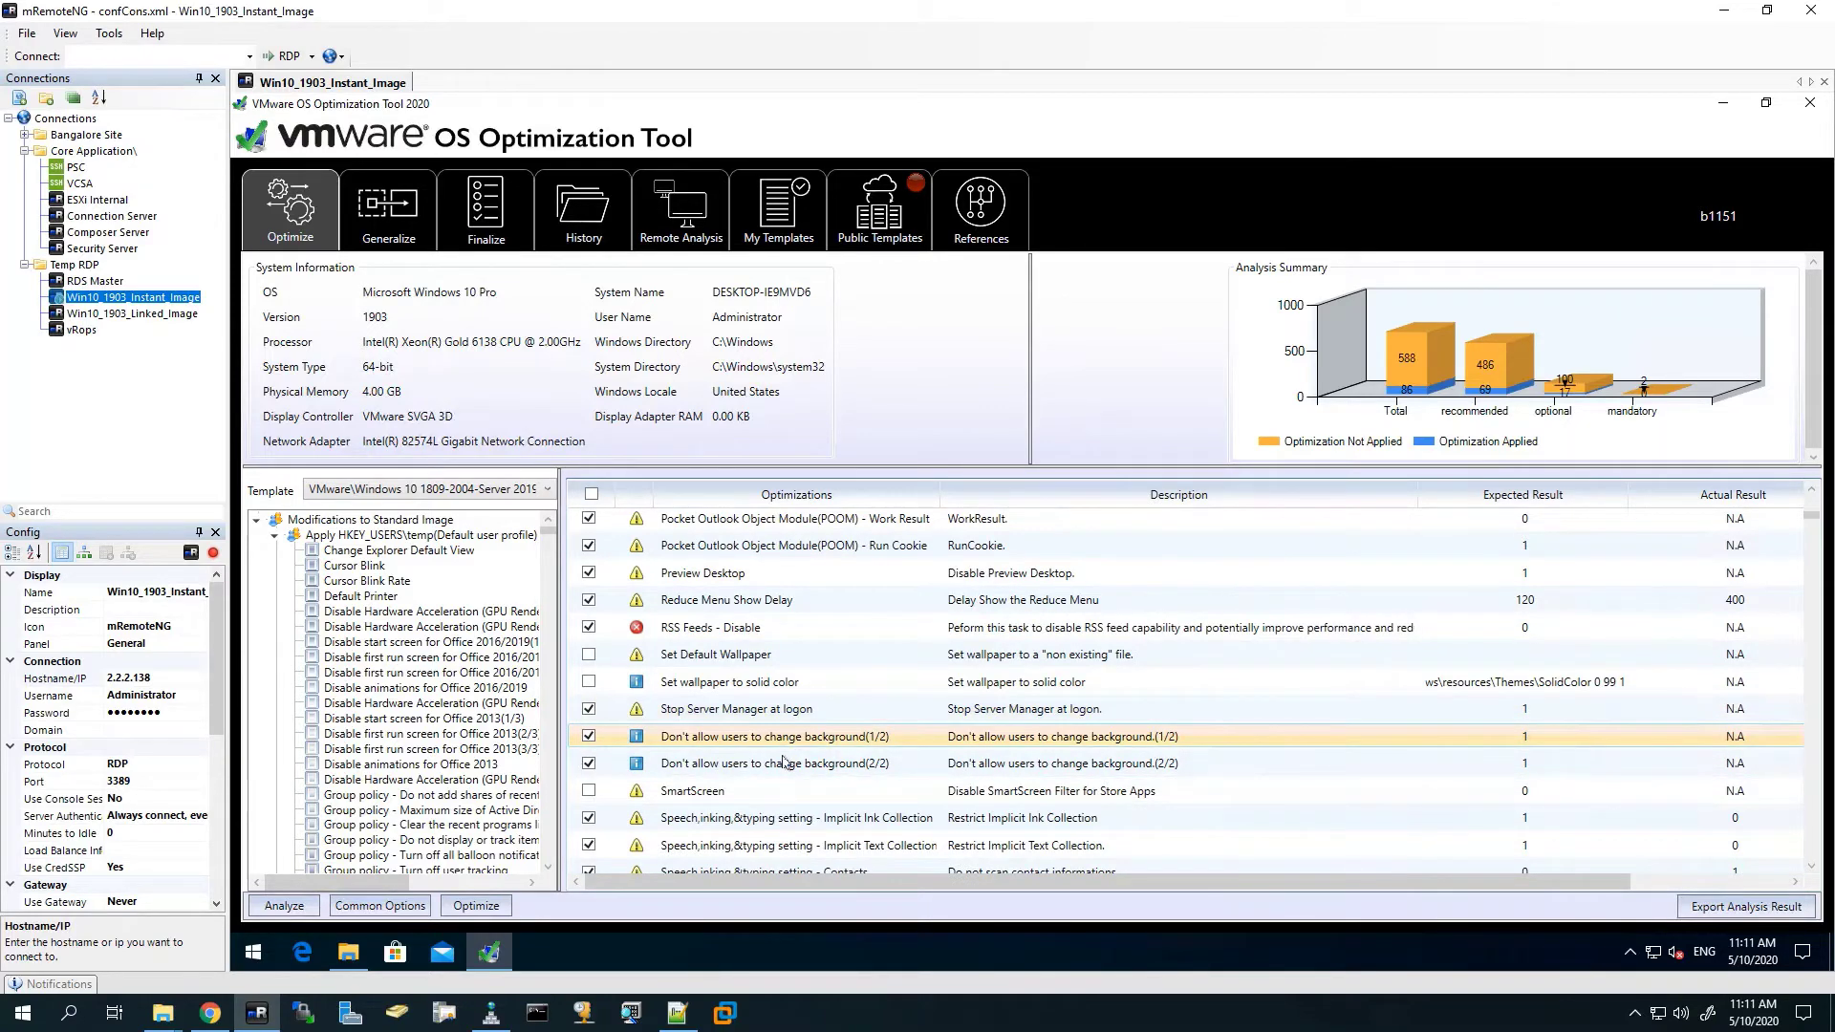
{"action": "left_click", "coordinate": [1012, 762]}
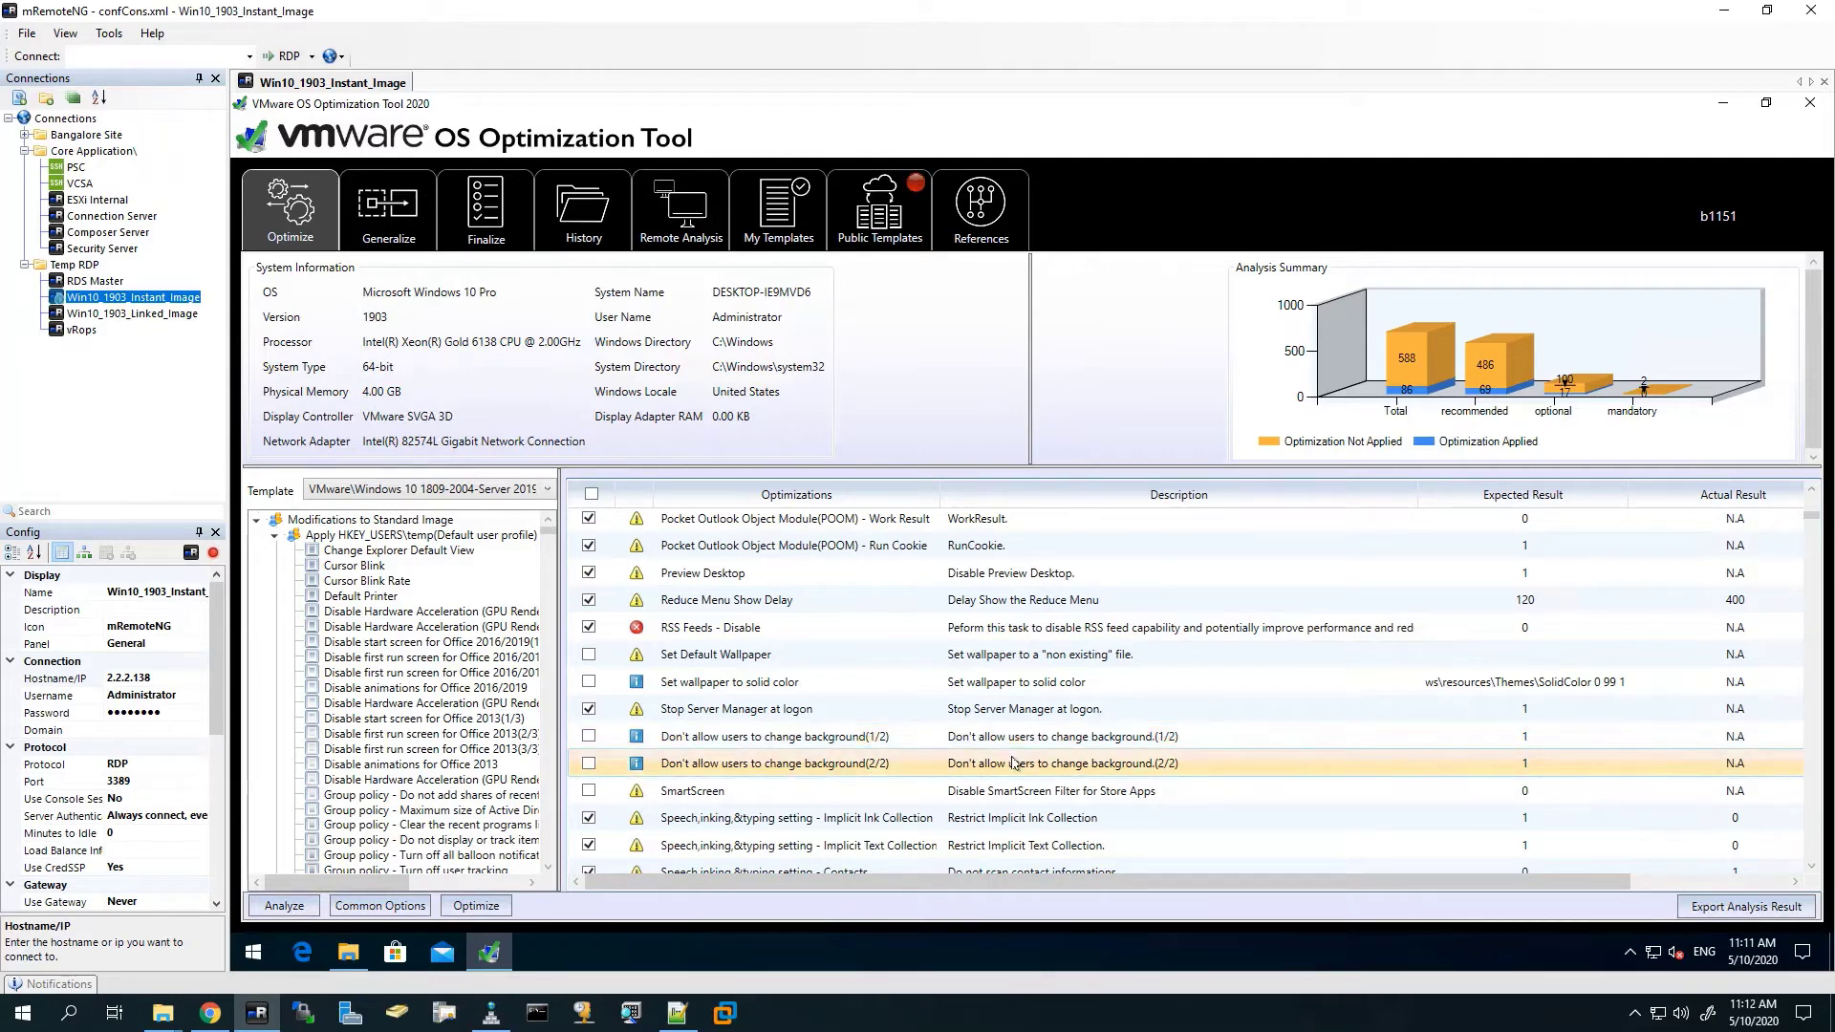
{"action": "scroll", "coordinate": [1012, 763], "scroll_direction": "down", "scroll_amount": 1}
{"action": "scroll", "coordinate": [1012, 763], "scroll_direction": "down", "scroll_amount": 1}
{"action": "scroll", "coordinate": [1013, 763], "scroll_direction": "down", "scroll_amount": 1}
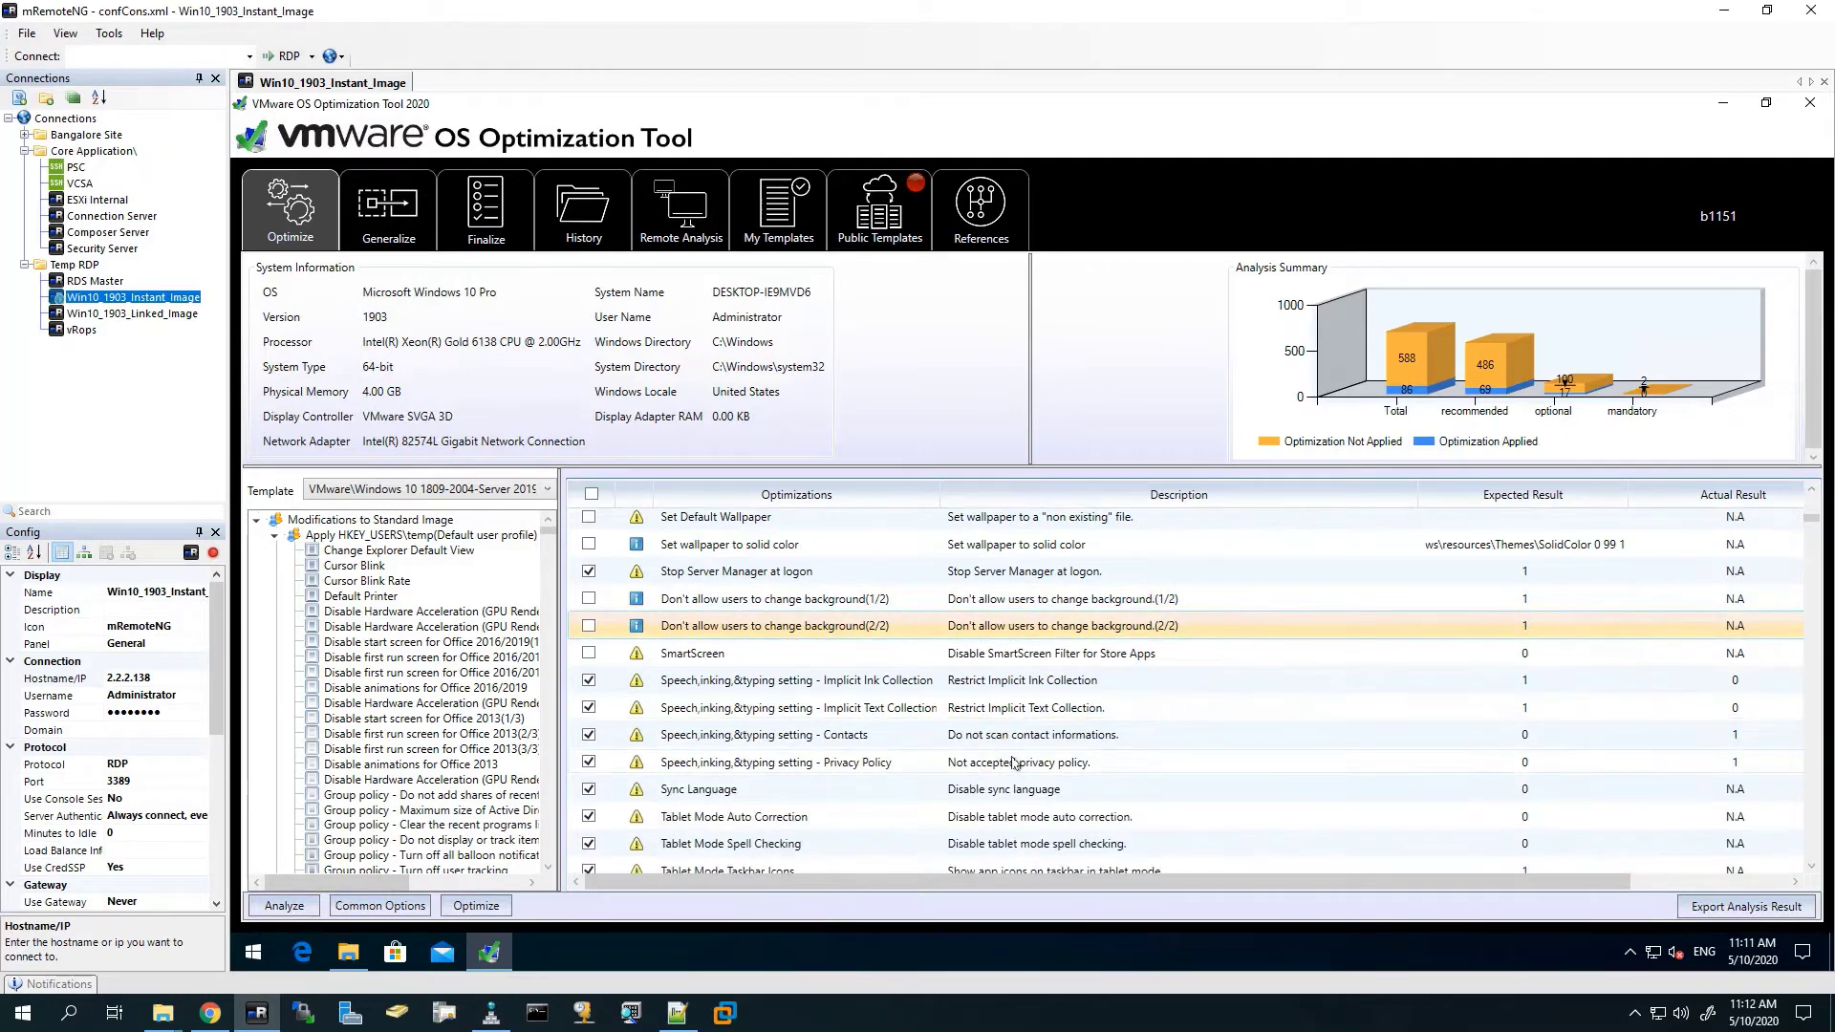
{"action": "scroll", "coordinate": [1012, 763], "scroll_direction": "down", "scroll_amount": 2}
{"action": "scroll", "coordinate": [1013, 763], "scroll_direction": "down", "scroll_amount": 1}
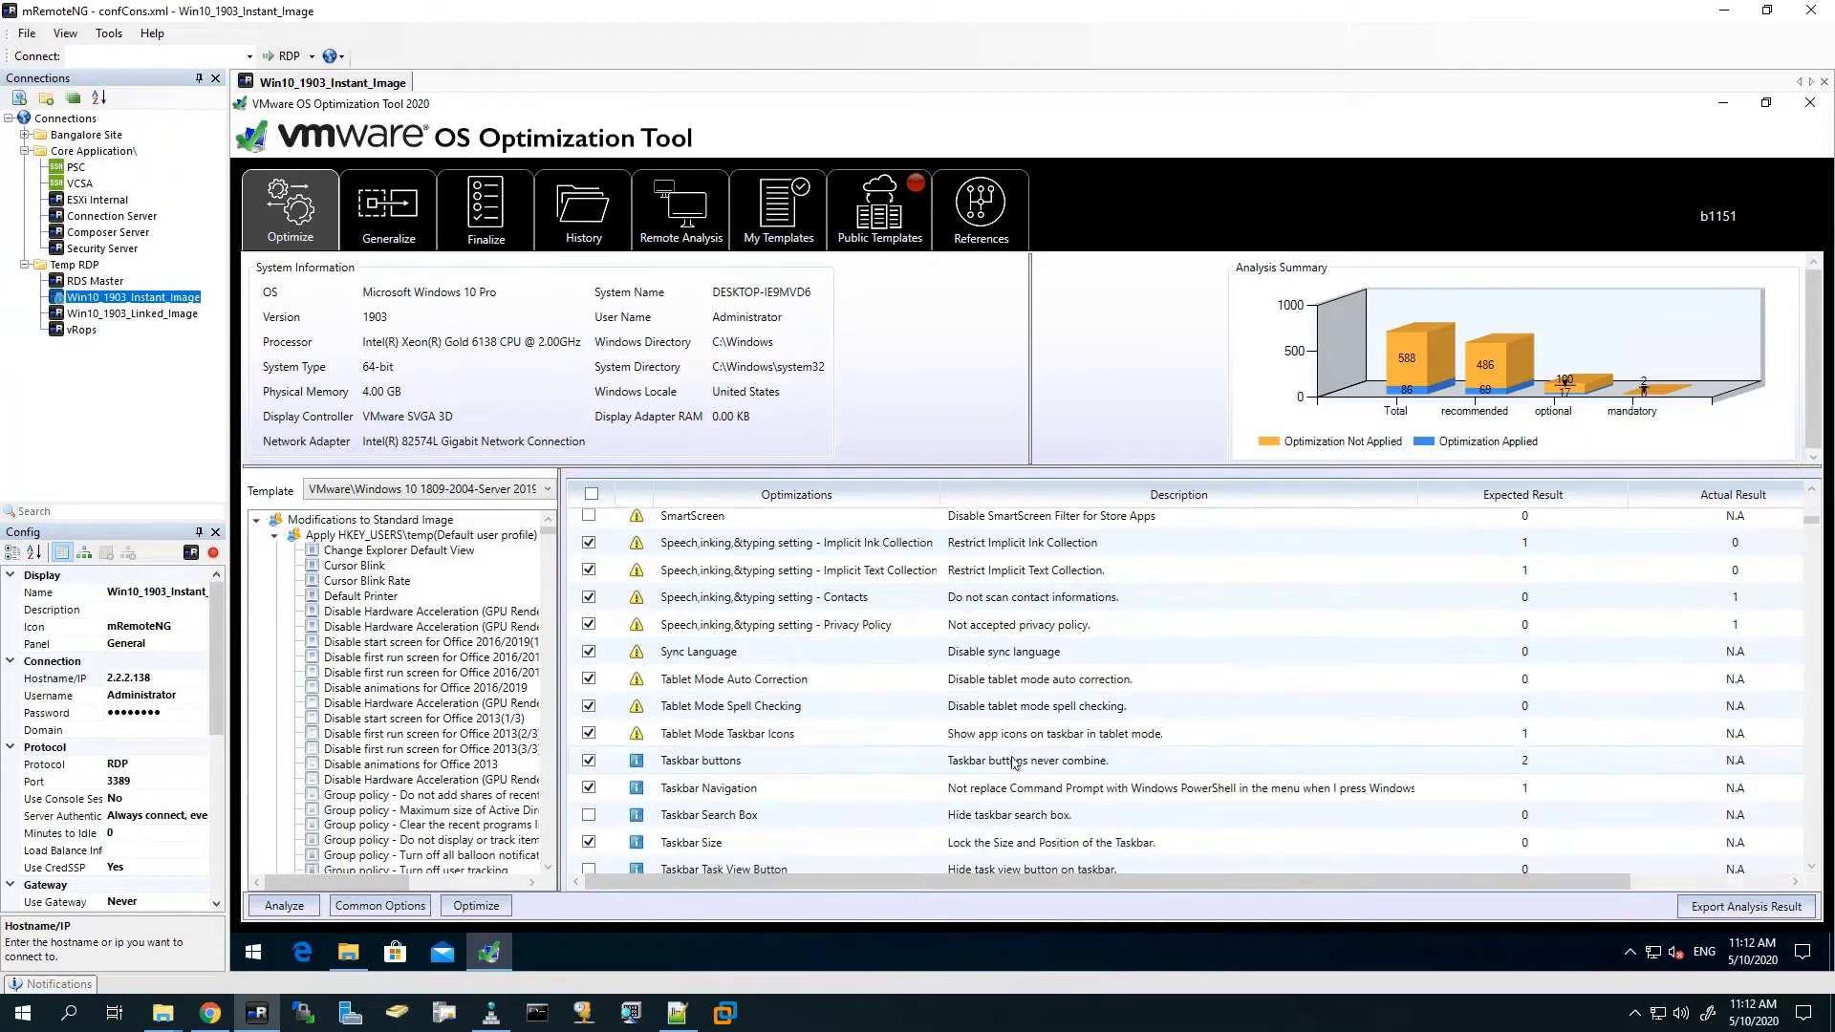
{"action": "scroll", "coordinate": [1013, 763], "scroll_direction": "down", "scroll_amount": 10}
{"action": "left_click", "coordinate": [476, 906]}
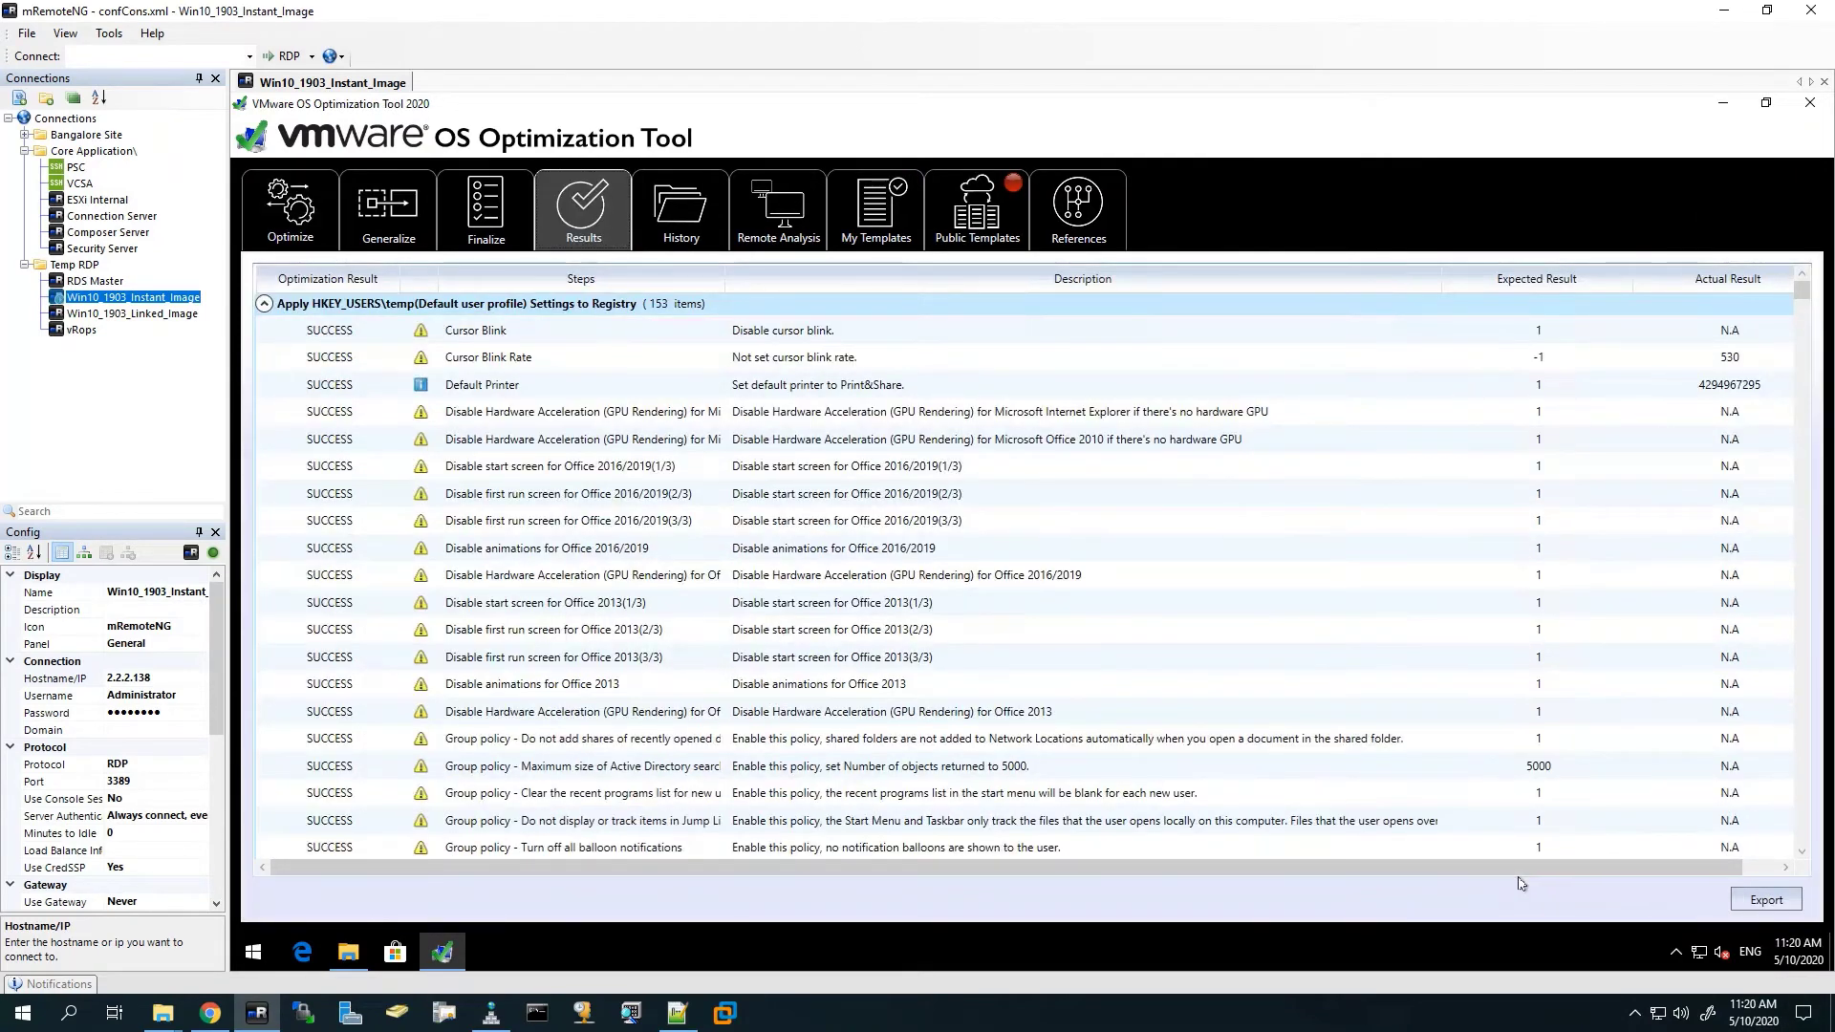
{"action": "left_click_drag", "start_coordinate": [1617, 867], "coordinate": [1651, 861]}
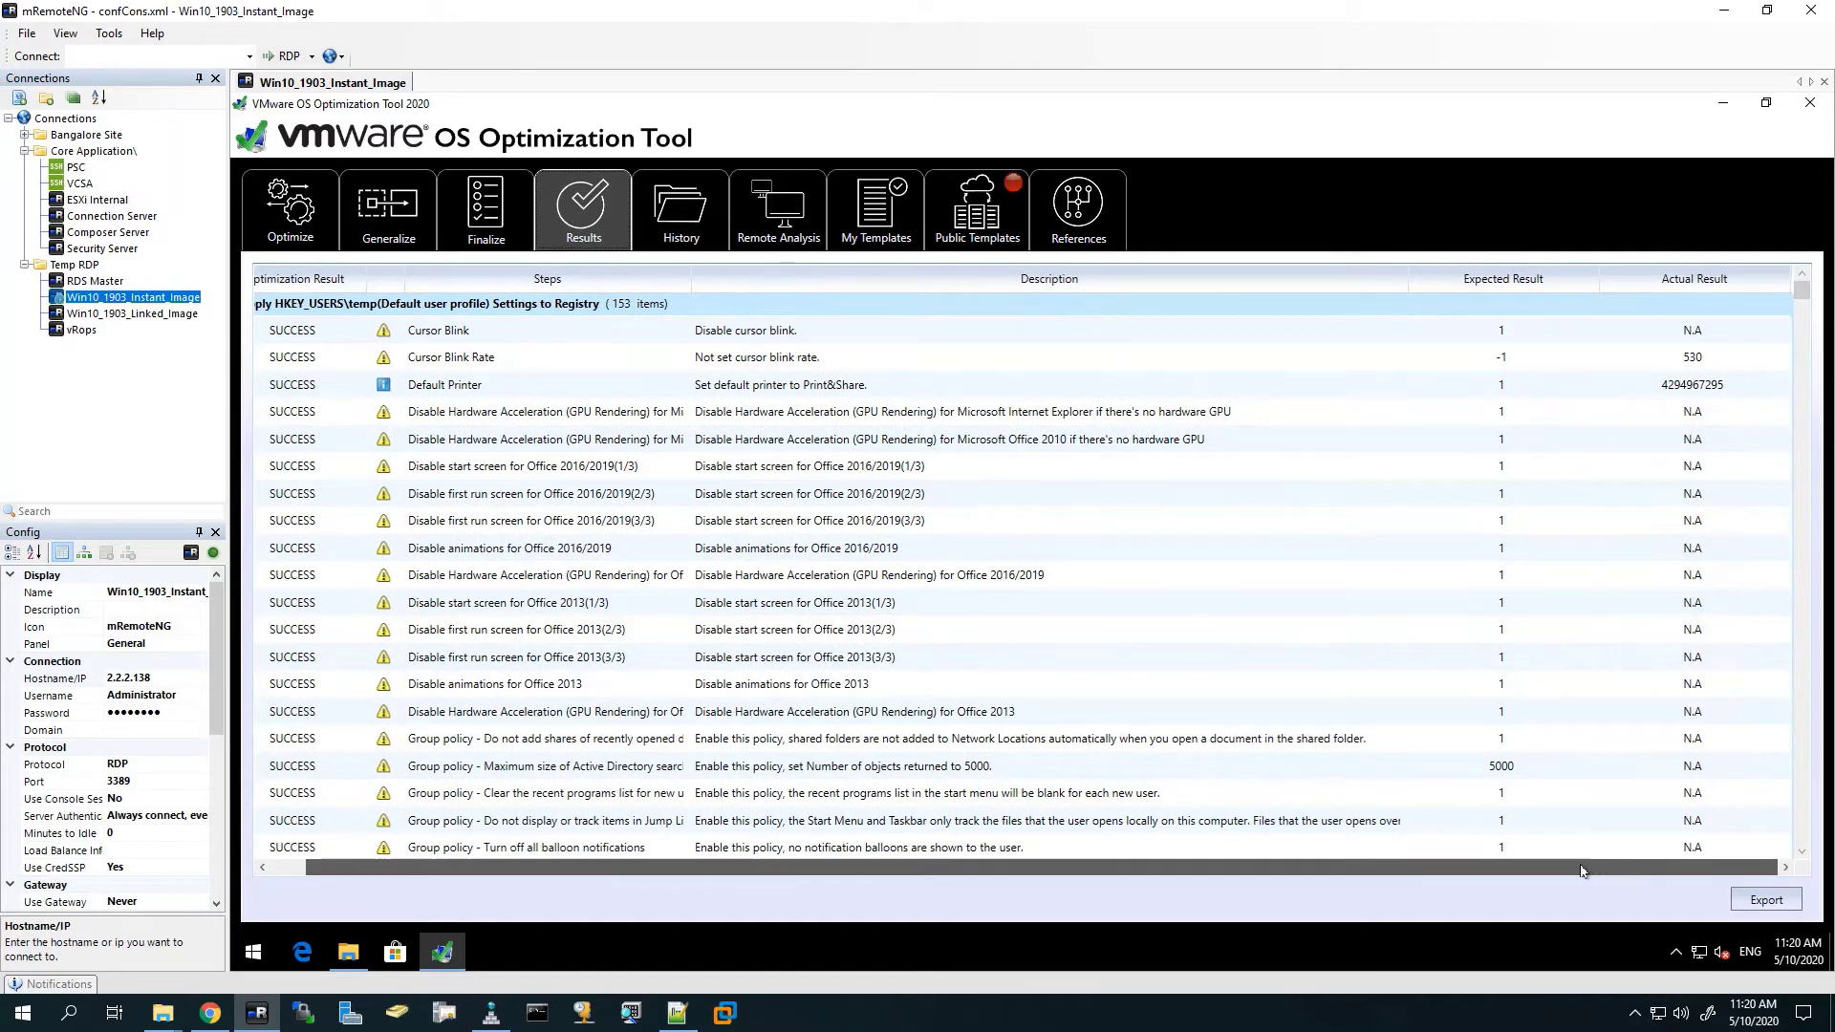
{"action": "left_click_drag", "start_coordinate": [1582, 870], "coordinate": [1468, 874]}
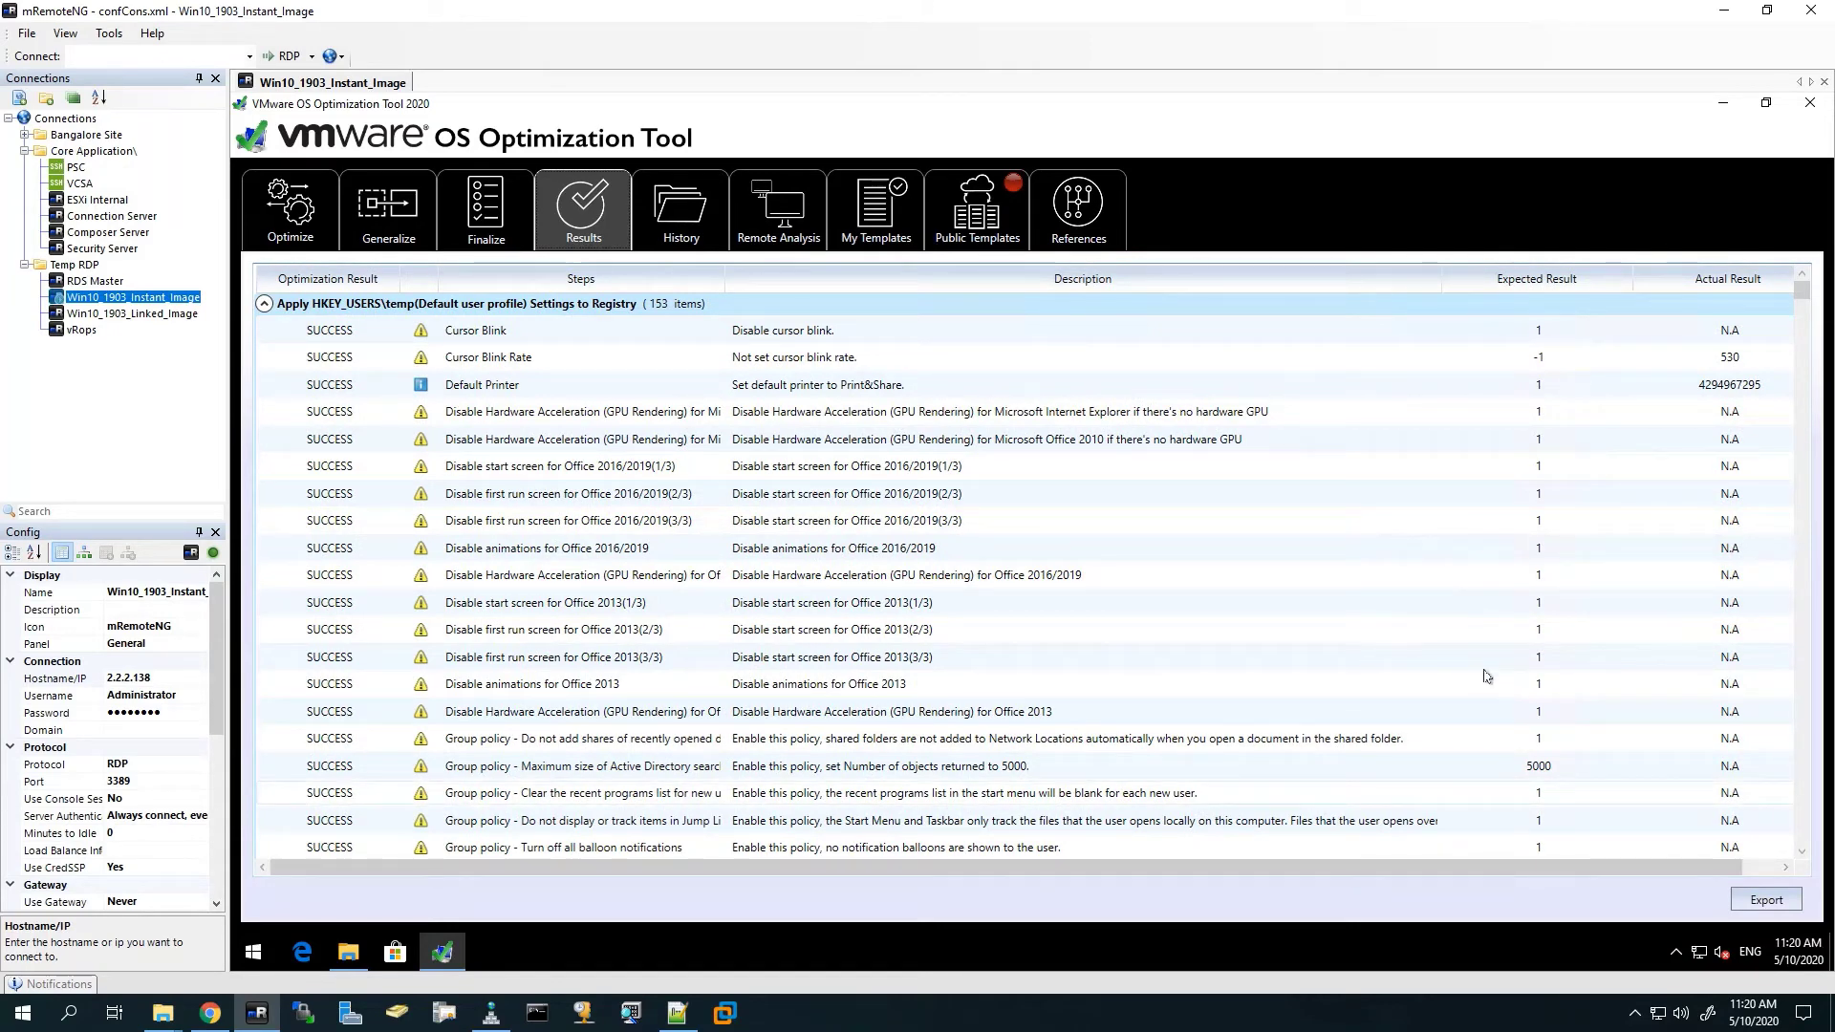
{"action": "scroll", "coordinate": [1280, 685], "scroll_direction": "down", "scroll_amount": 4}
{"action": "scroll", "coordinate": [1270, 688], "scroll_direction": "up", "scroll_amount": 4}
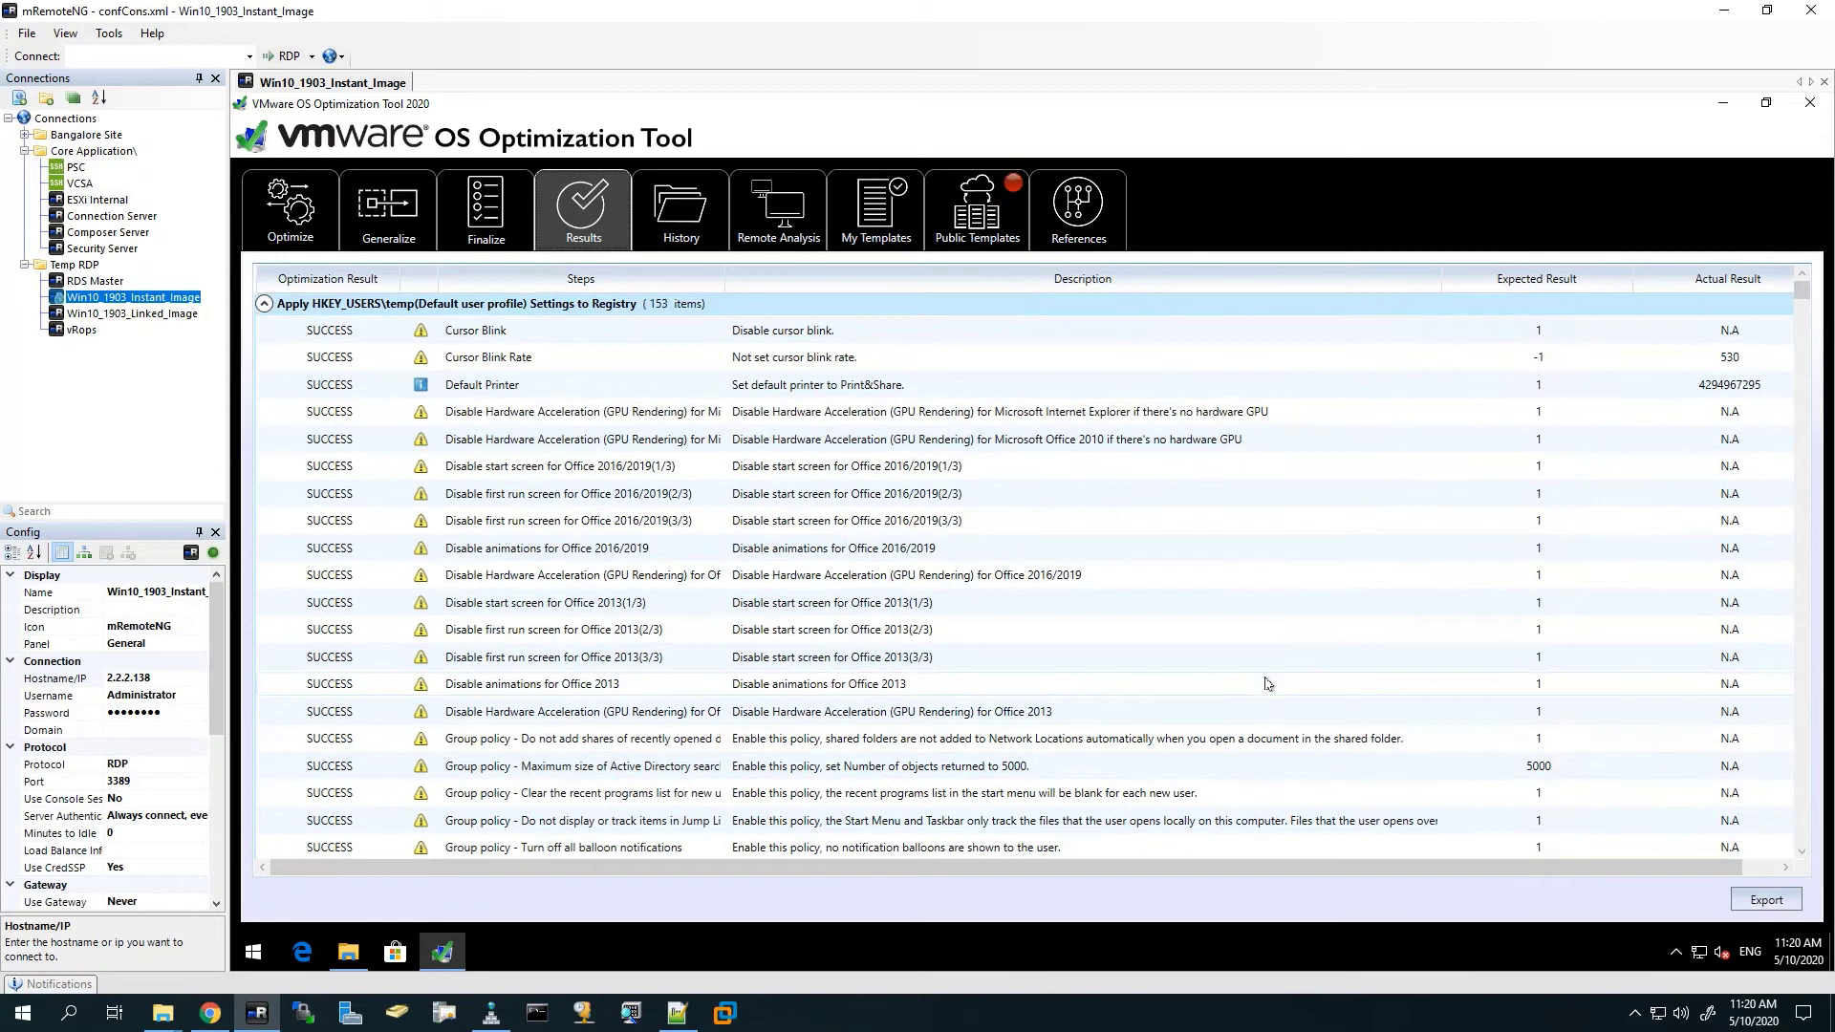
Step: Return from the Results tab to the Optimize tab's analysis view
{"action": "left_click", "coordinate": [1581, 276]}
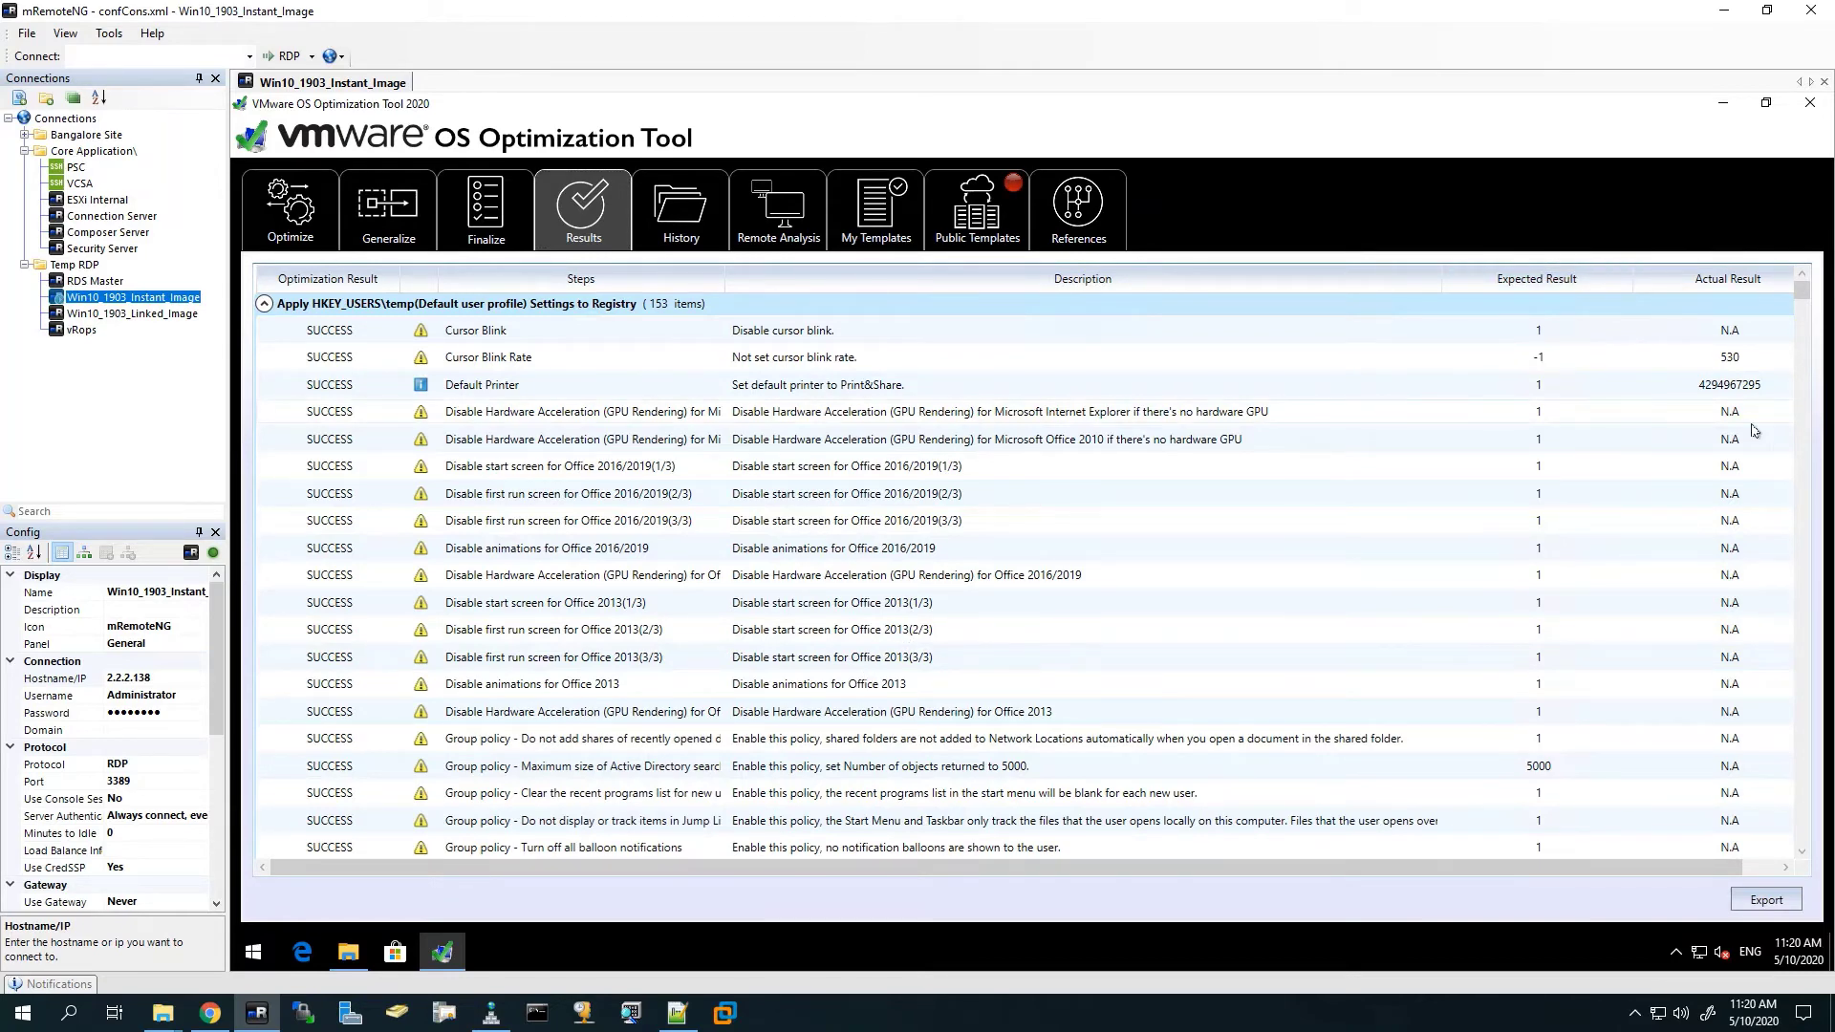
{"action": "scroll", "coordinate": [1805, 294], "scroll_direction": "down", "scroll_amount": 3}
{"action": "scroll", "coordinate": [1806, 303], "scroll_direction": "down", "scroll_amount": 1}
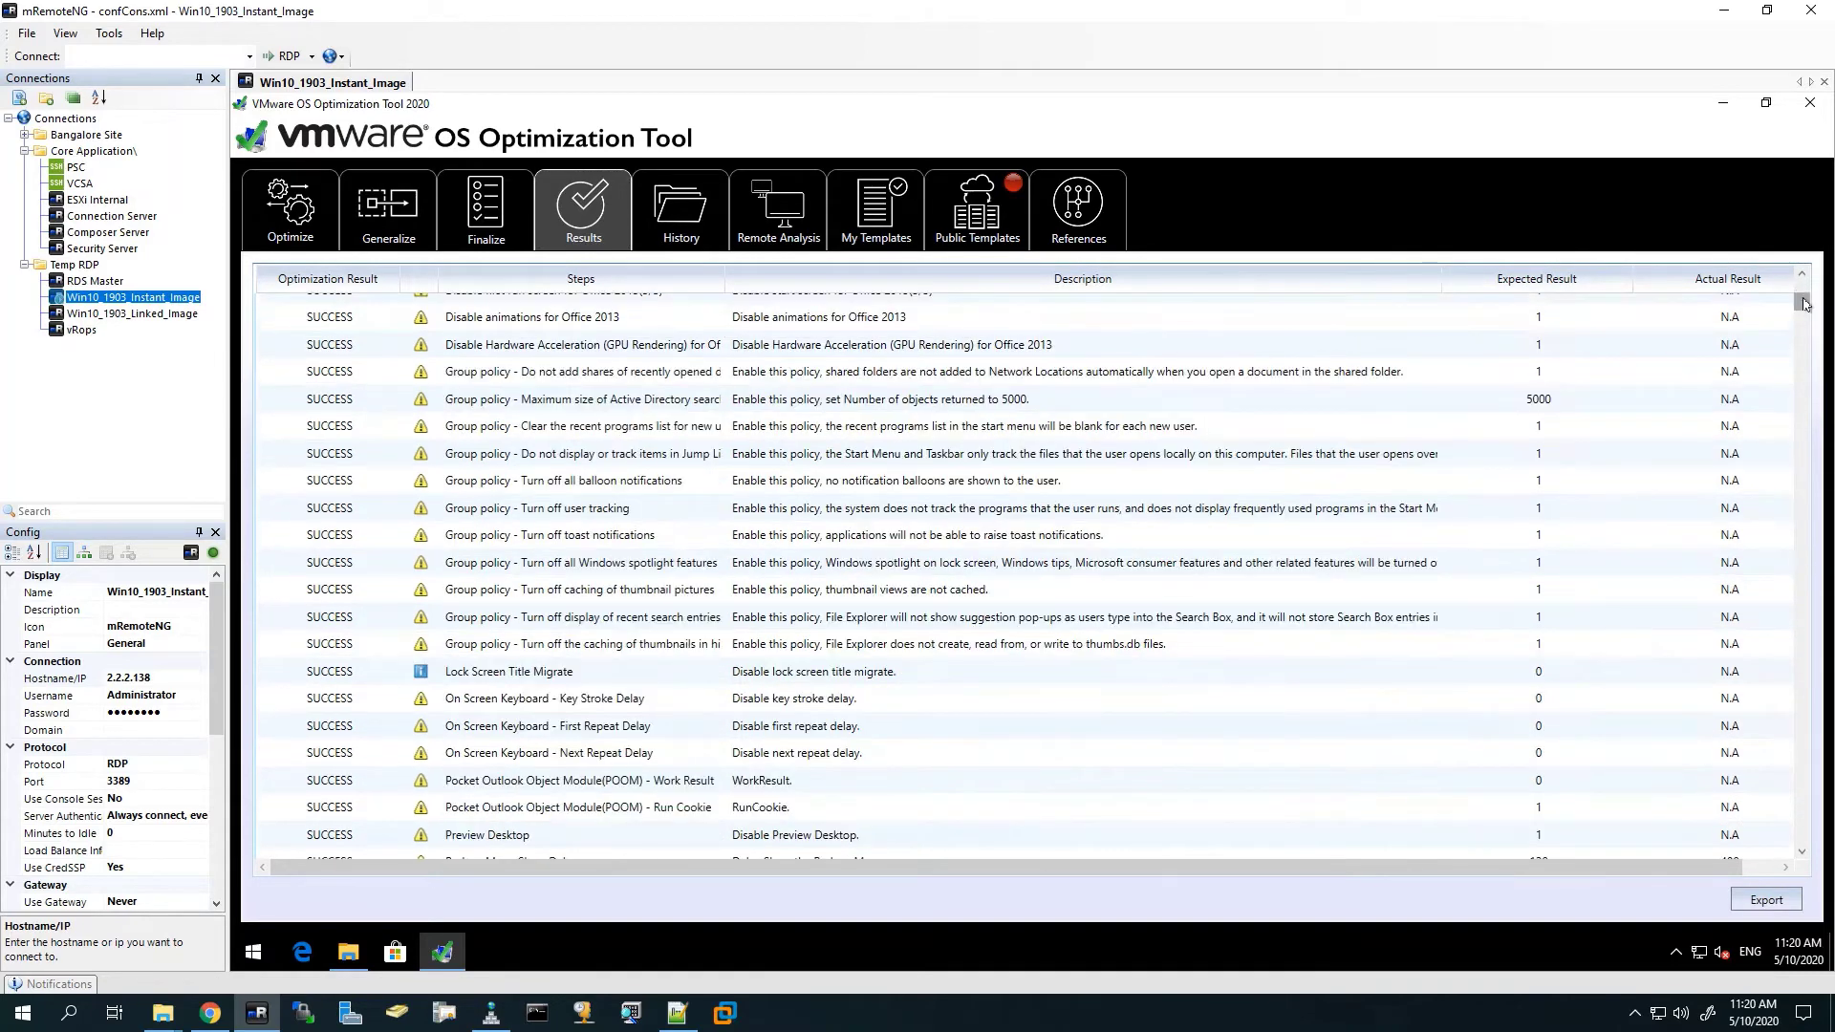
{"action": "left_click_drag", "start_coordinate": [1805, 302], "coordinate": [1785, 832]}
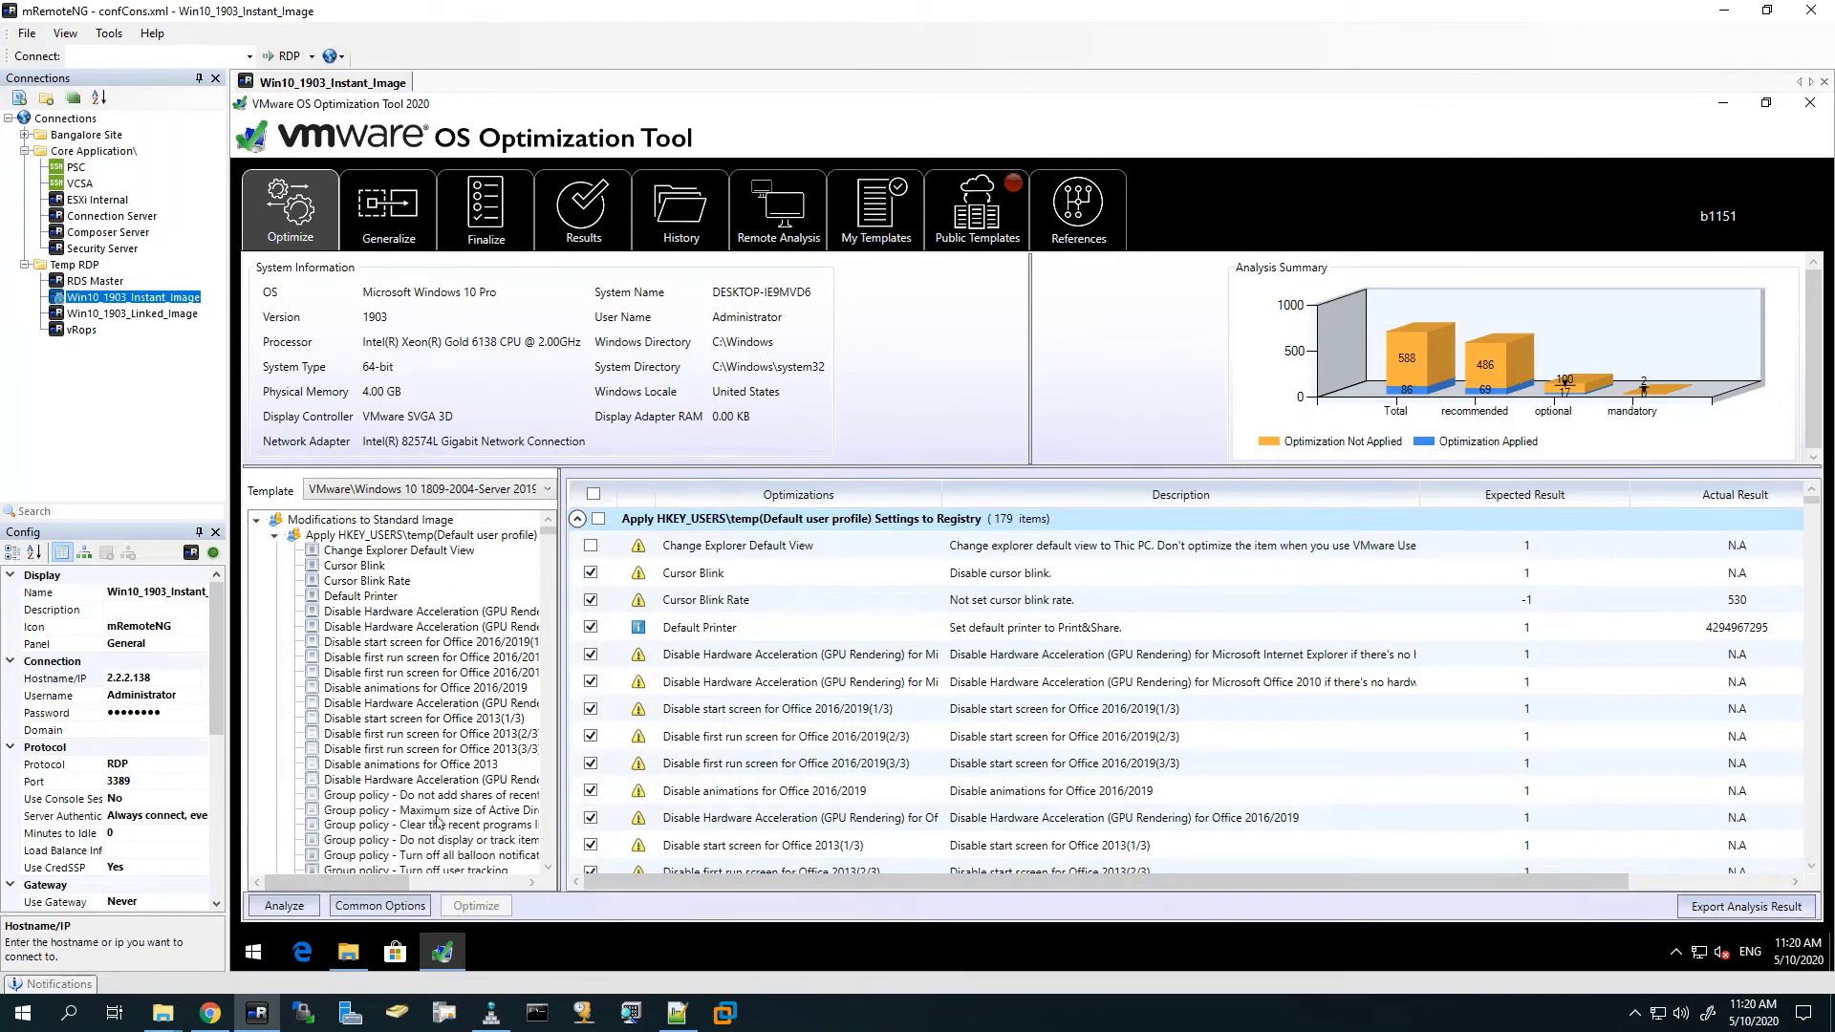
Step: Re-run Analyze to confirm 619 optimizations applied and 55 not applied
{"action": "left_click", "coordinate": [272, 907]}
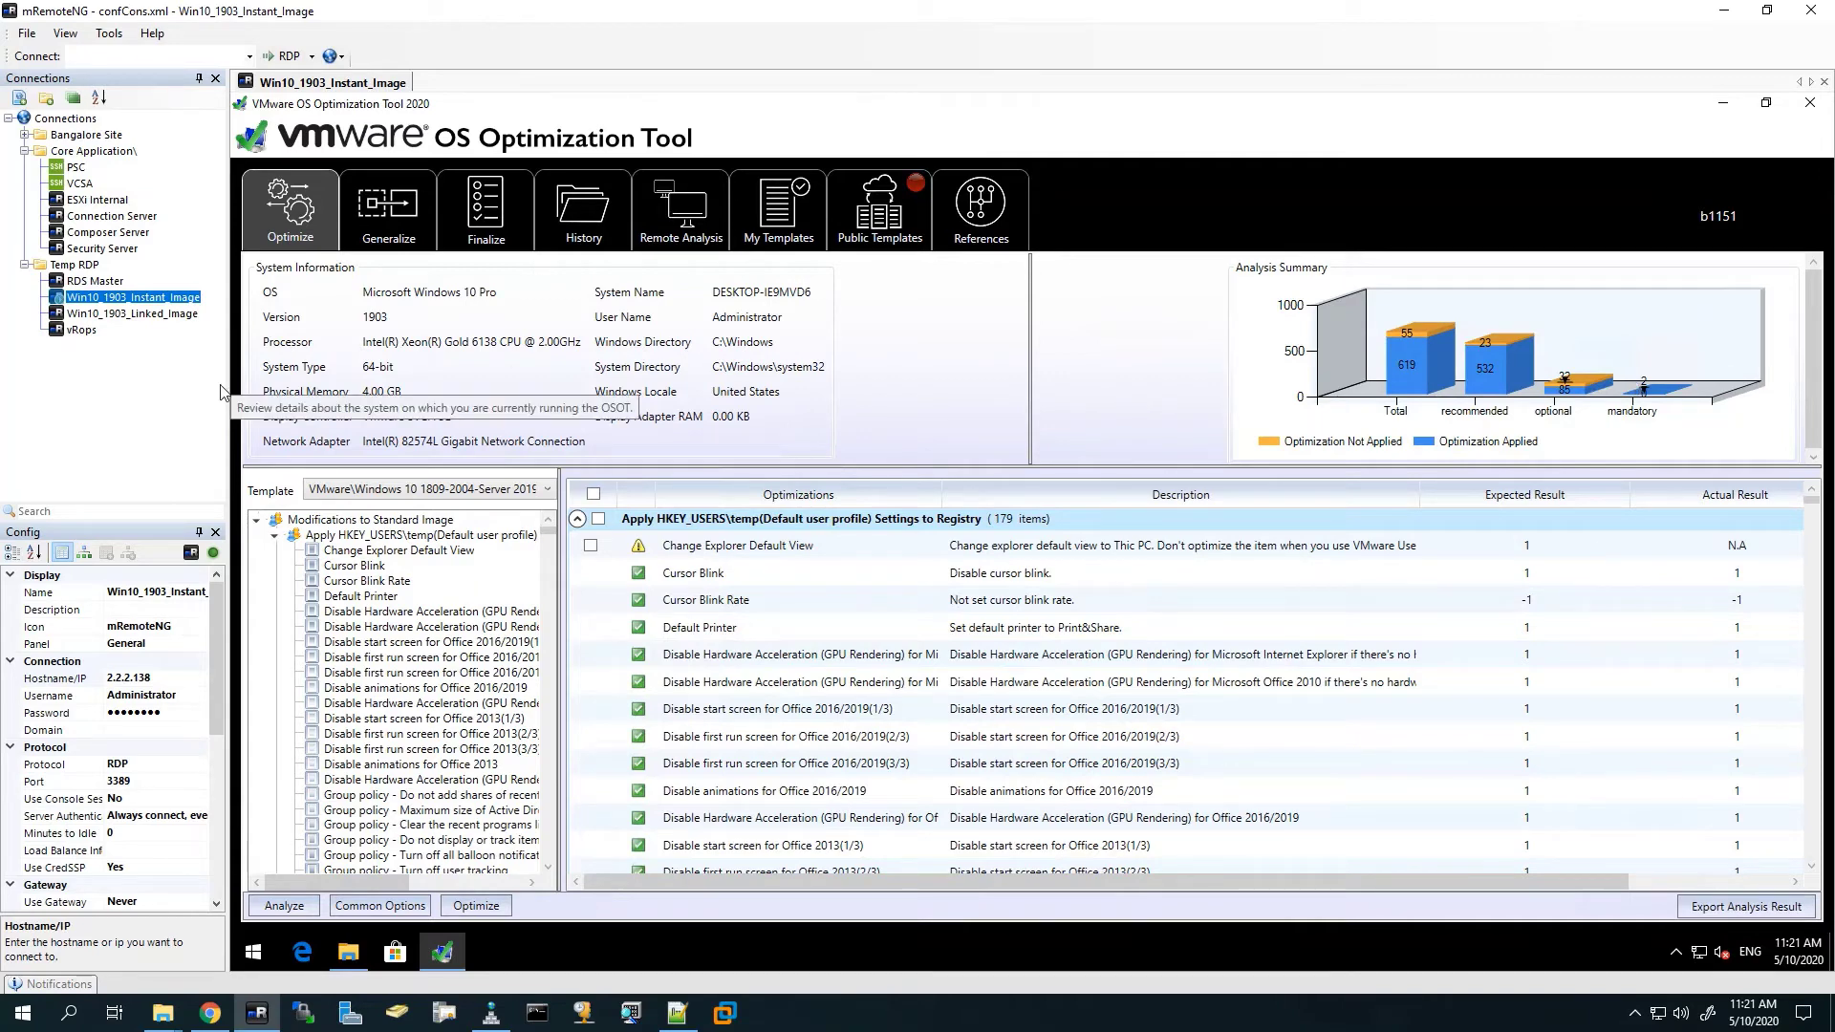
Step: Close the optimization tool, then restart Windows 10 from Start > Power > Restart
{"action": "left_click", "coordinate": [1810, 101]}
{"action": "left_click", "coordinate": [262, 865]}
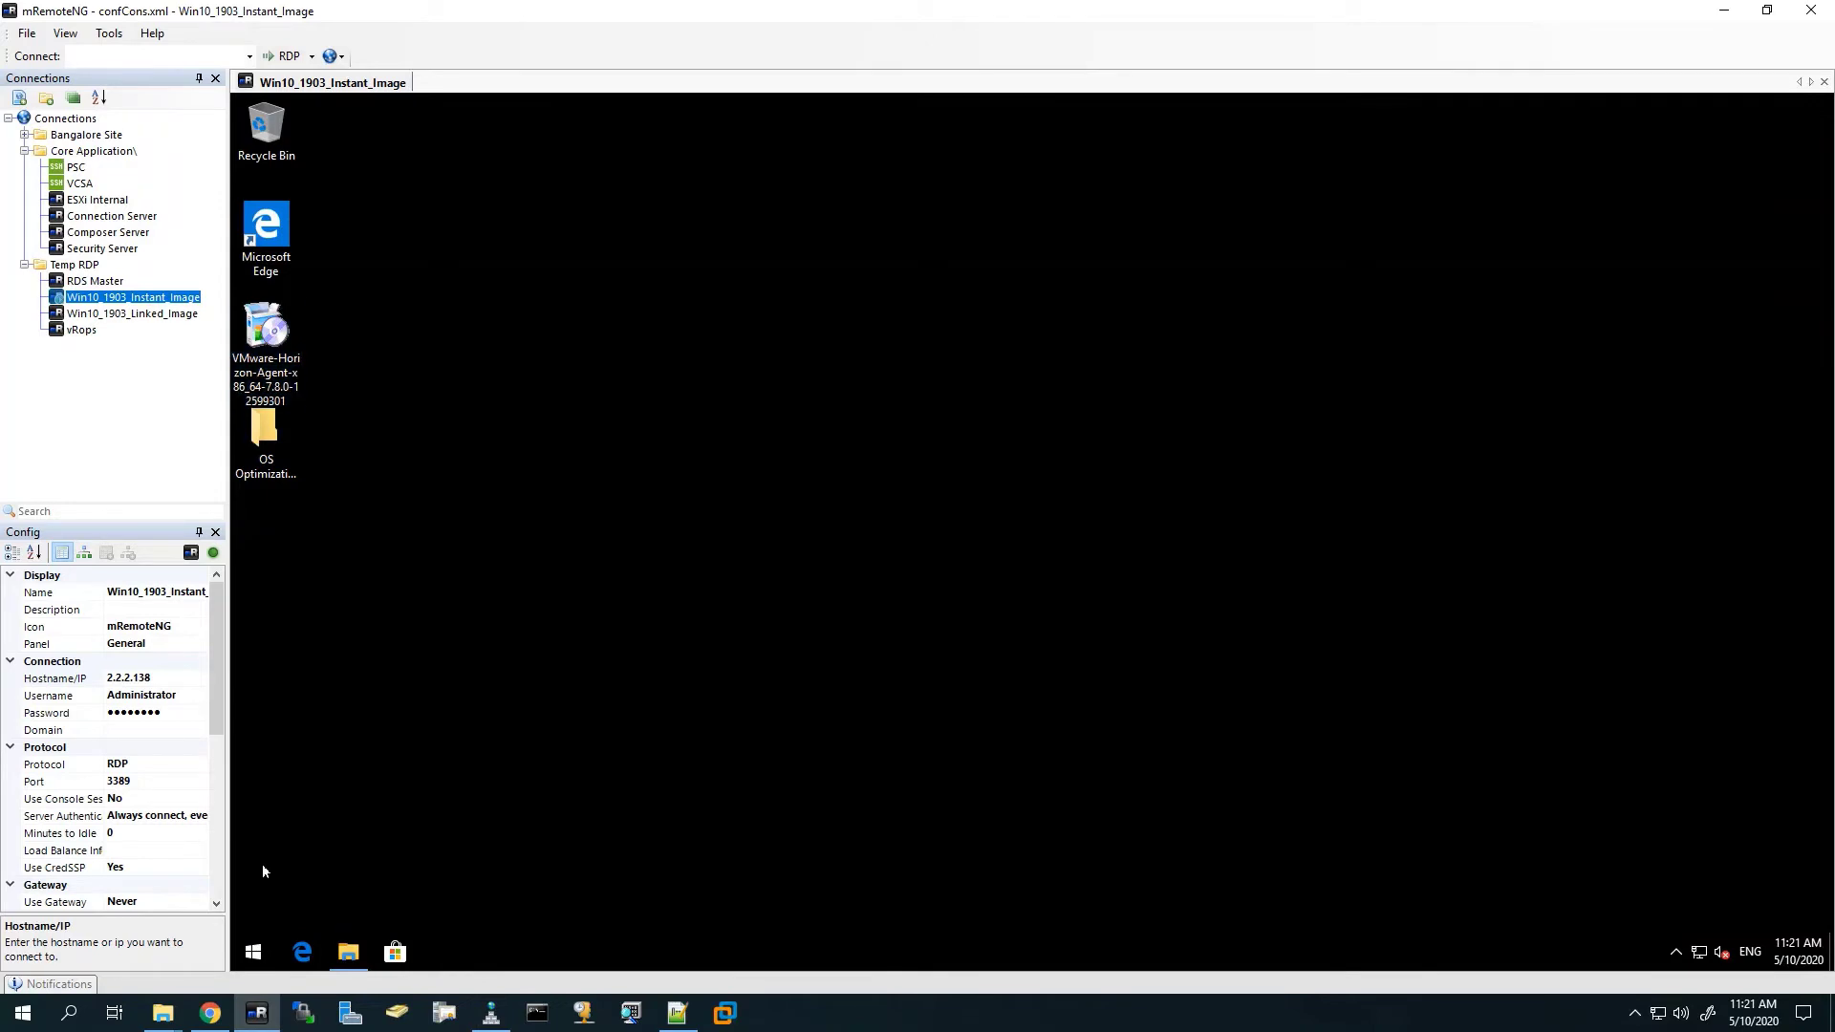
{"action": "left_click", "coordinate": [255, 953]}
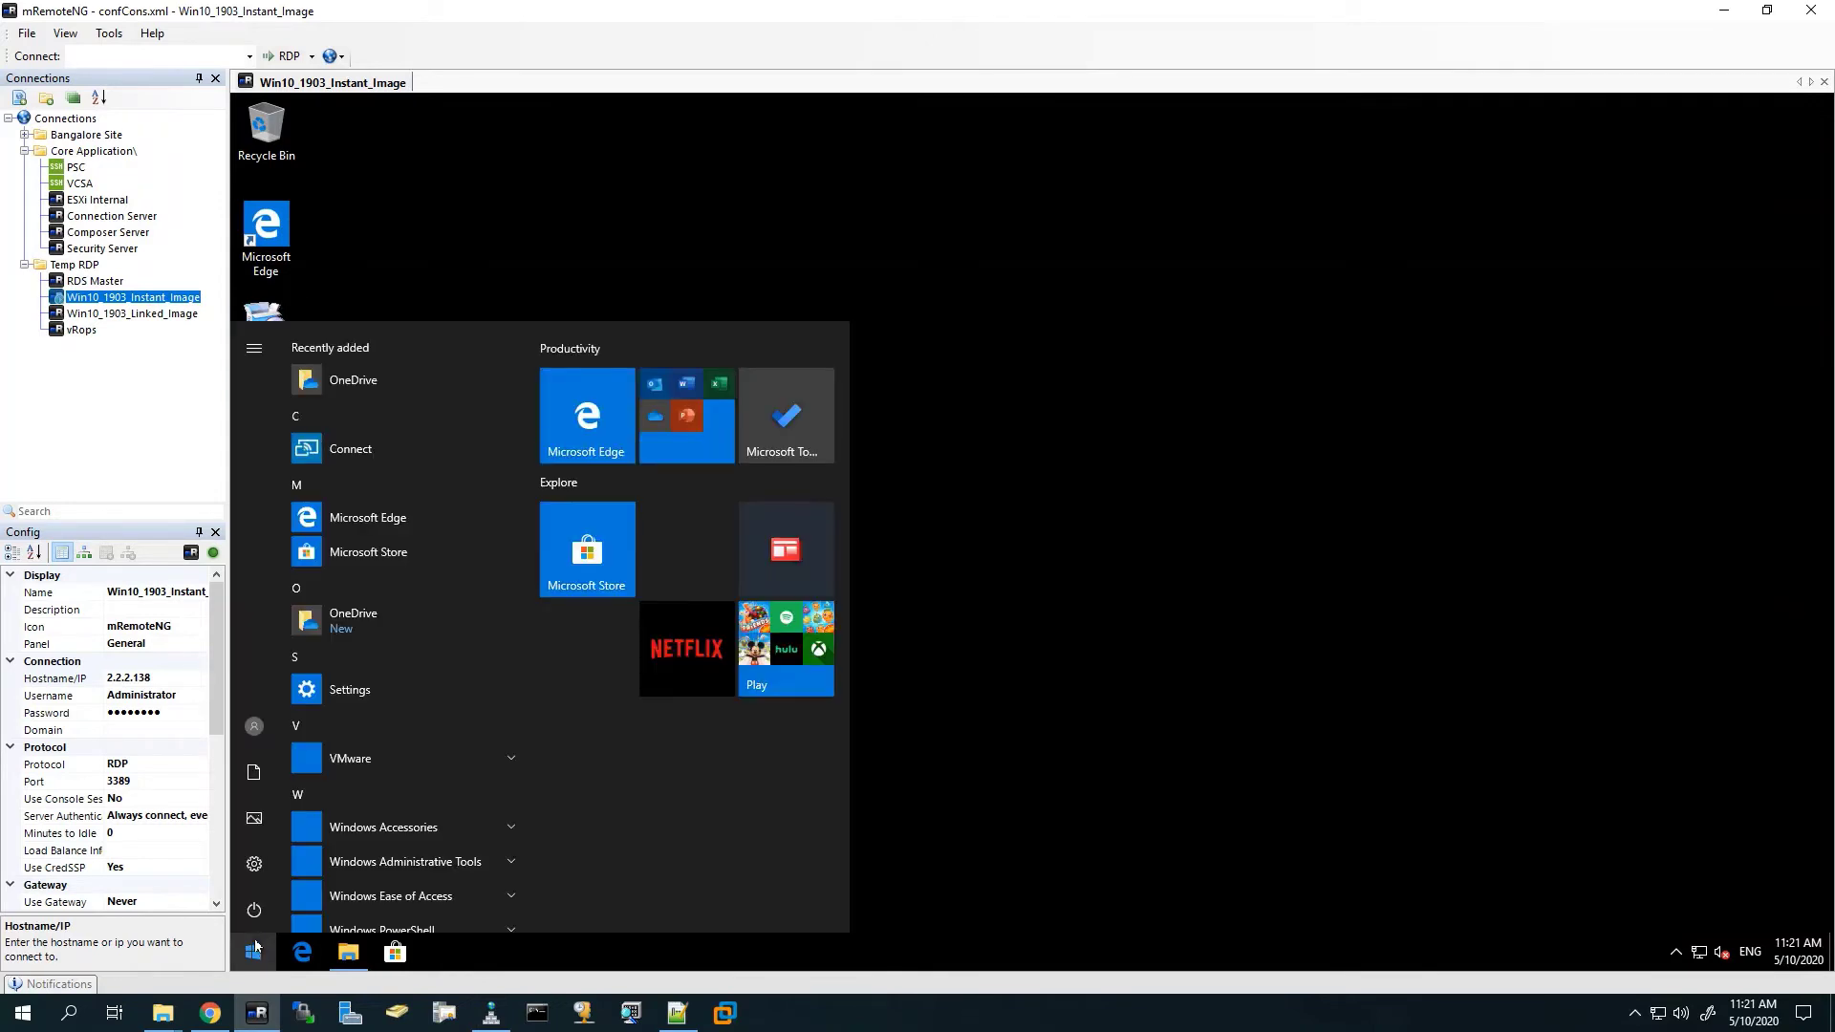
{"action": "left_click", "coordinate": [253, 909]}
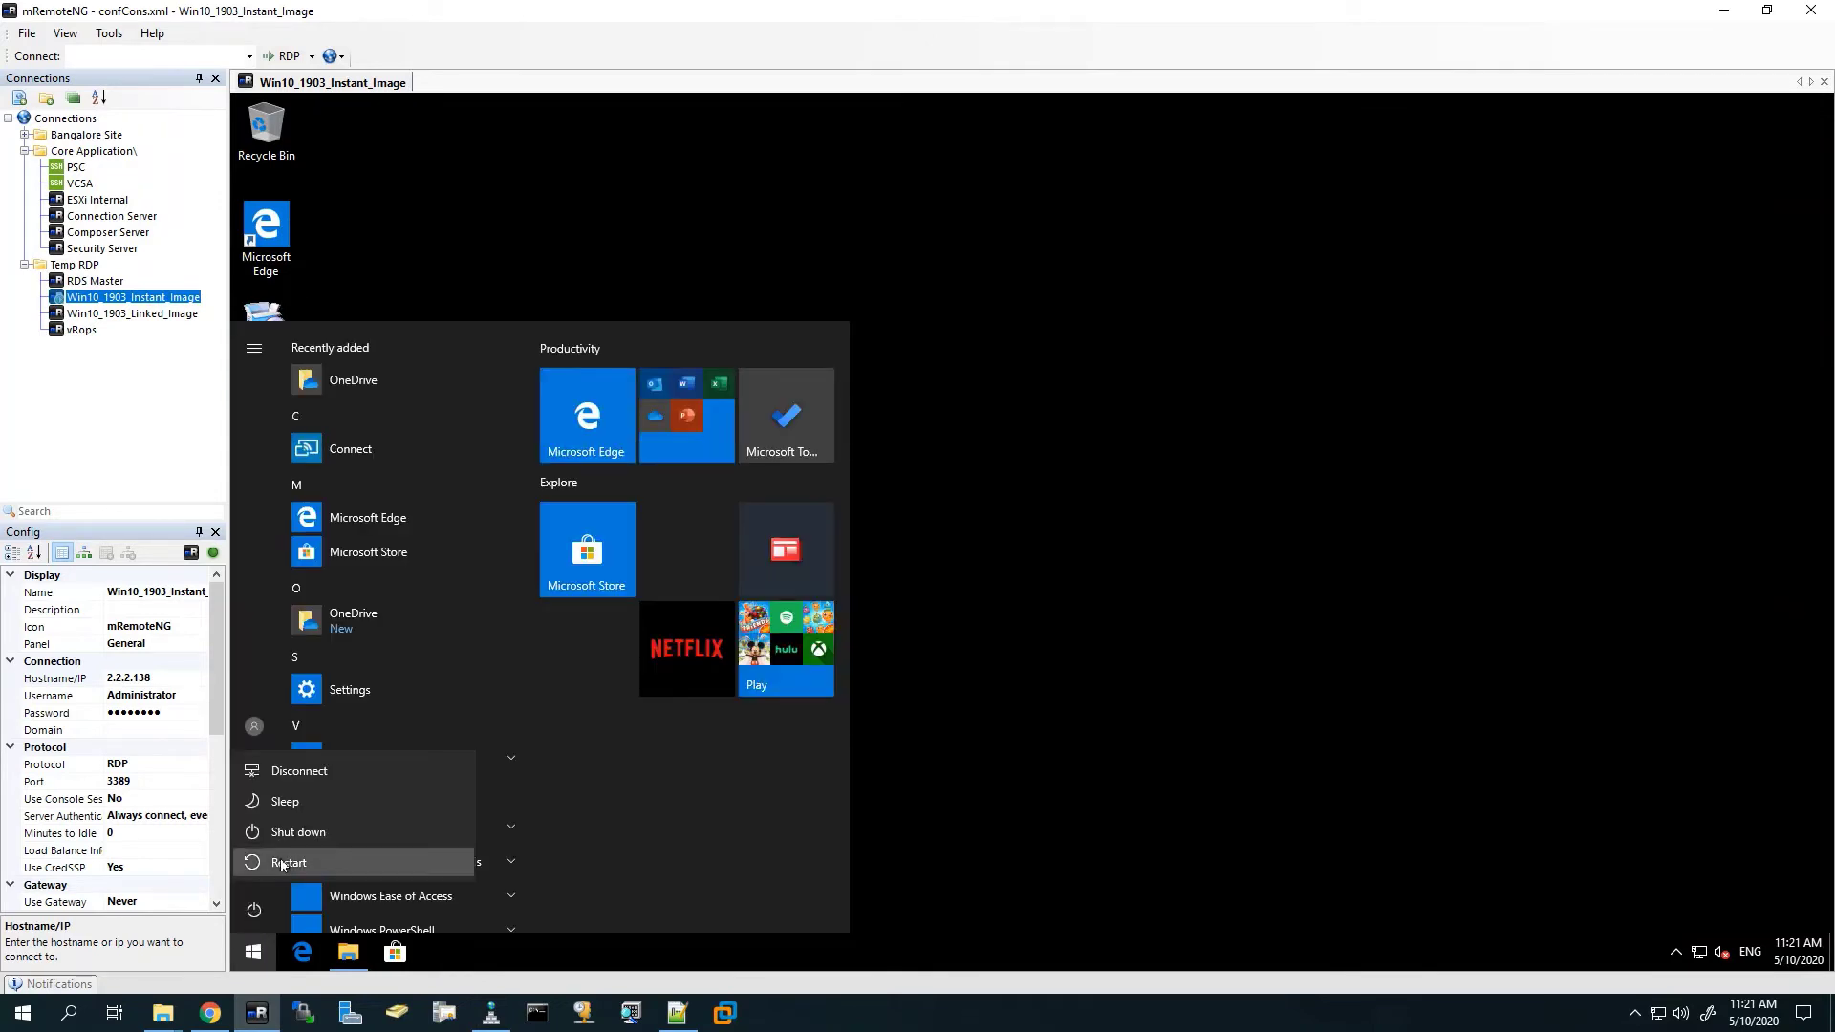
{"action": "left_click", "coordinate": [280, 862]}
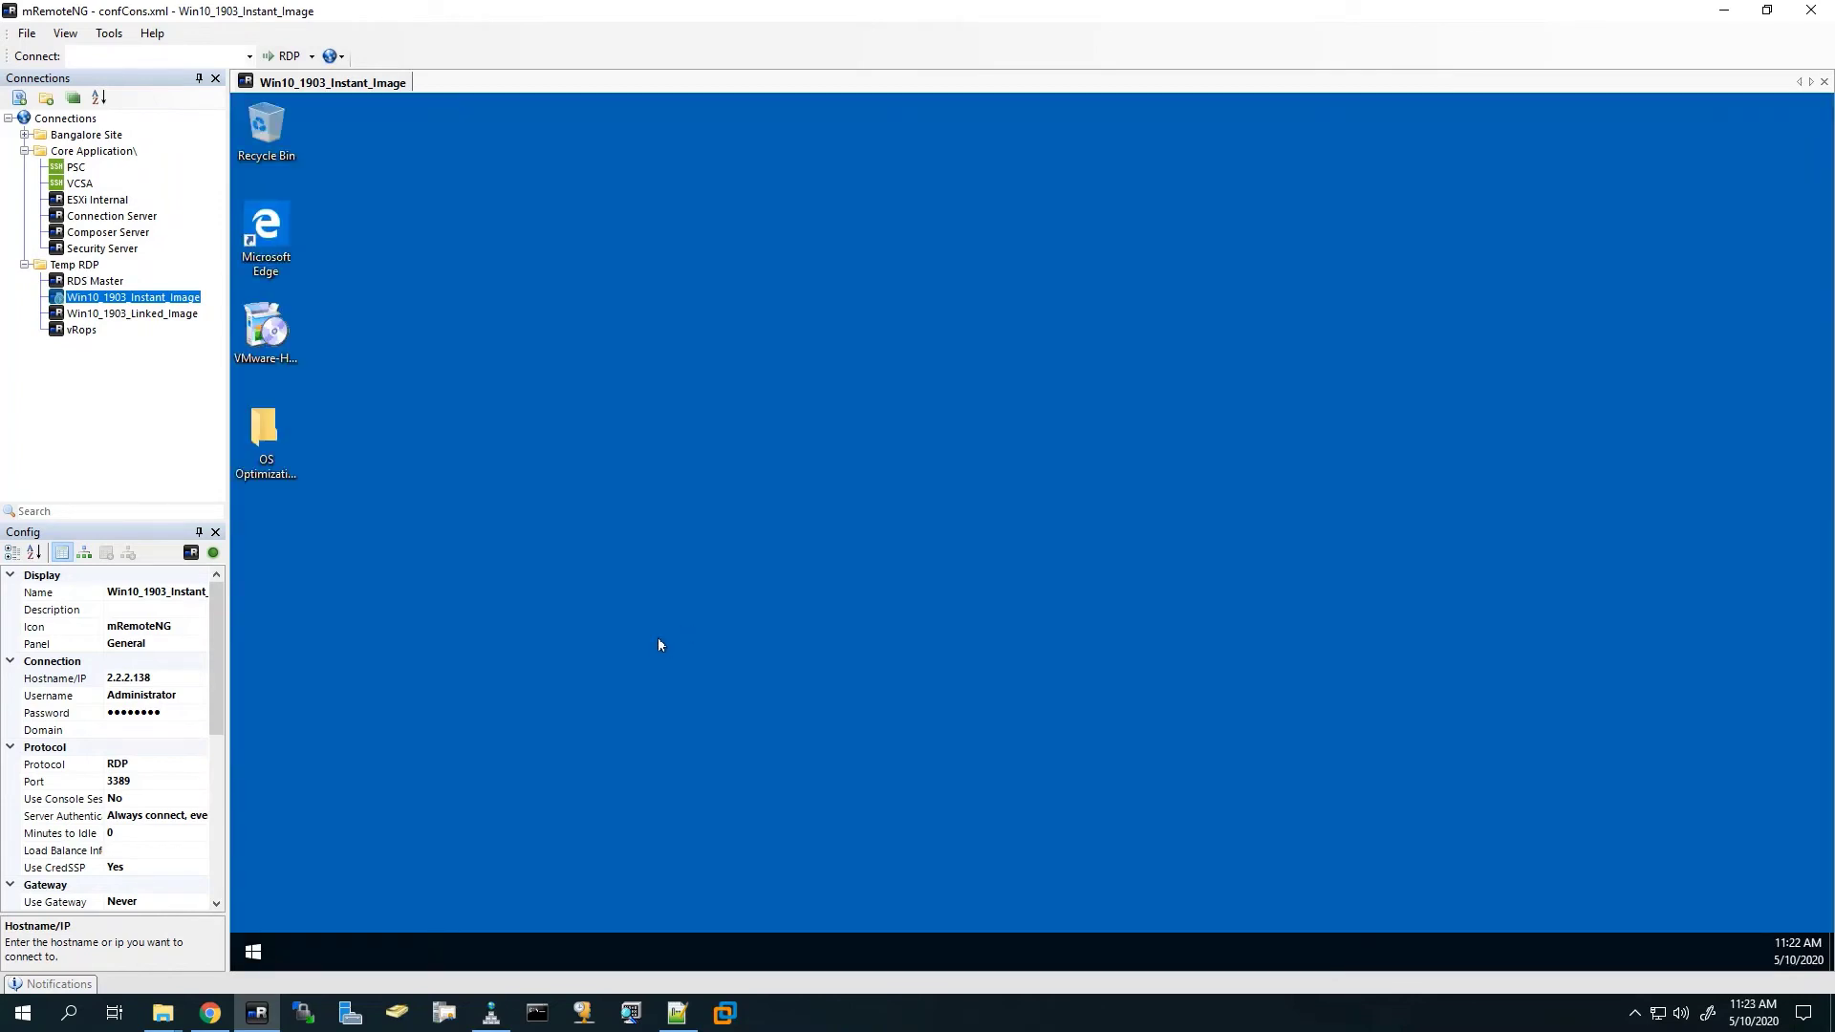
Step: Launch the Horizon Agent installer with UAC approval, then inspect VMware Tools in appwiz.cpl
{"action": "left_click", "coordinate": [265, 329]}
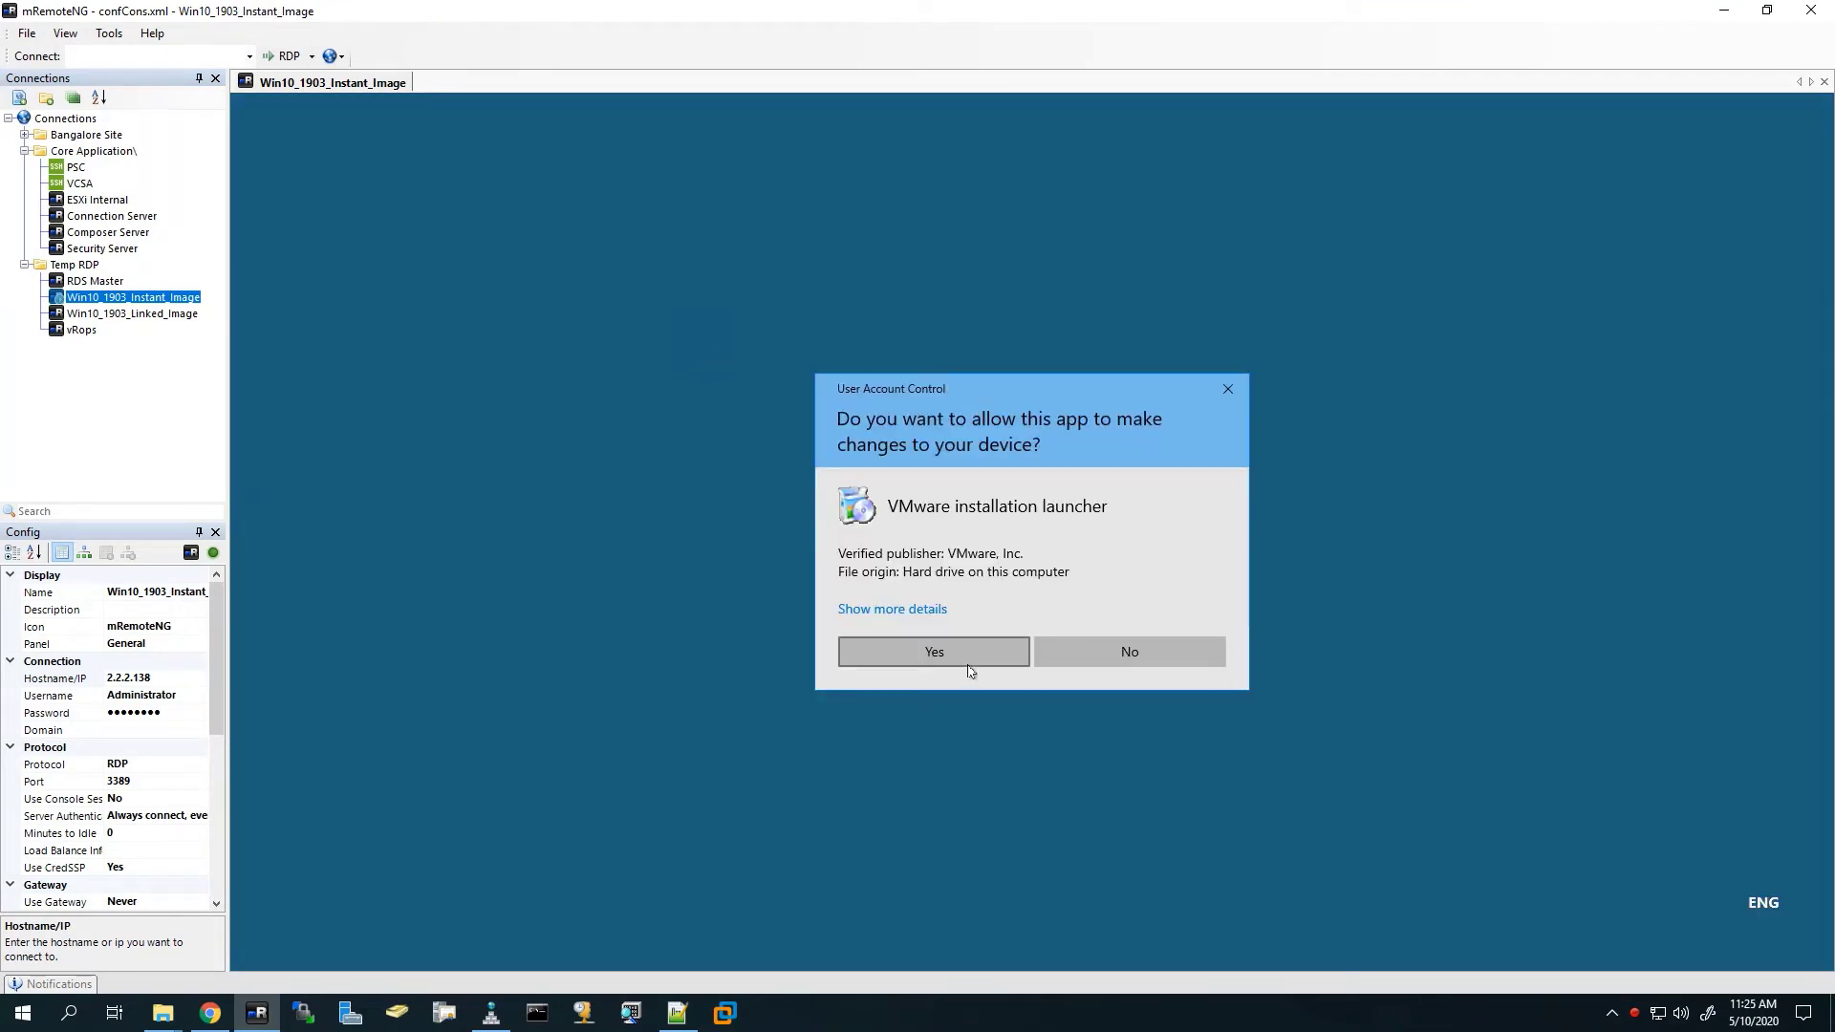
{"action": "left_click", "coordinate": [966, 661]}
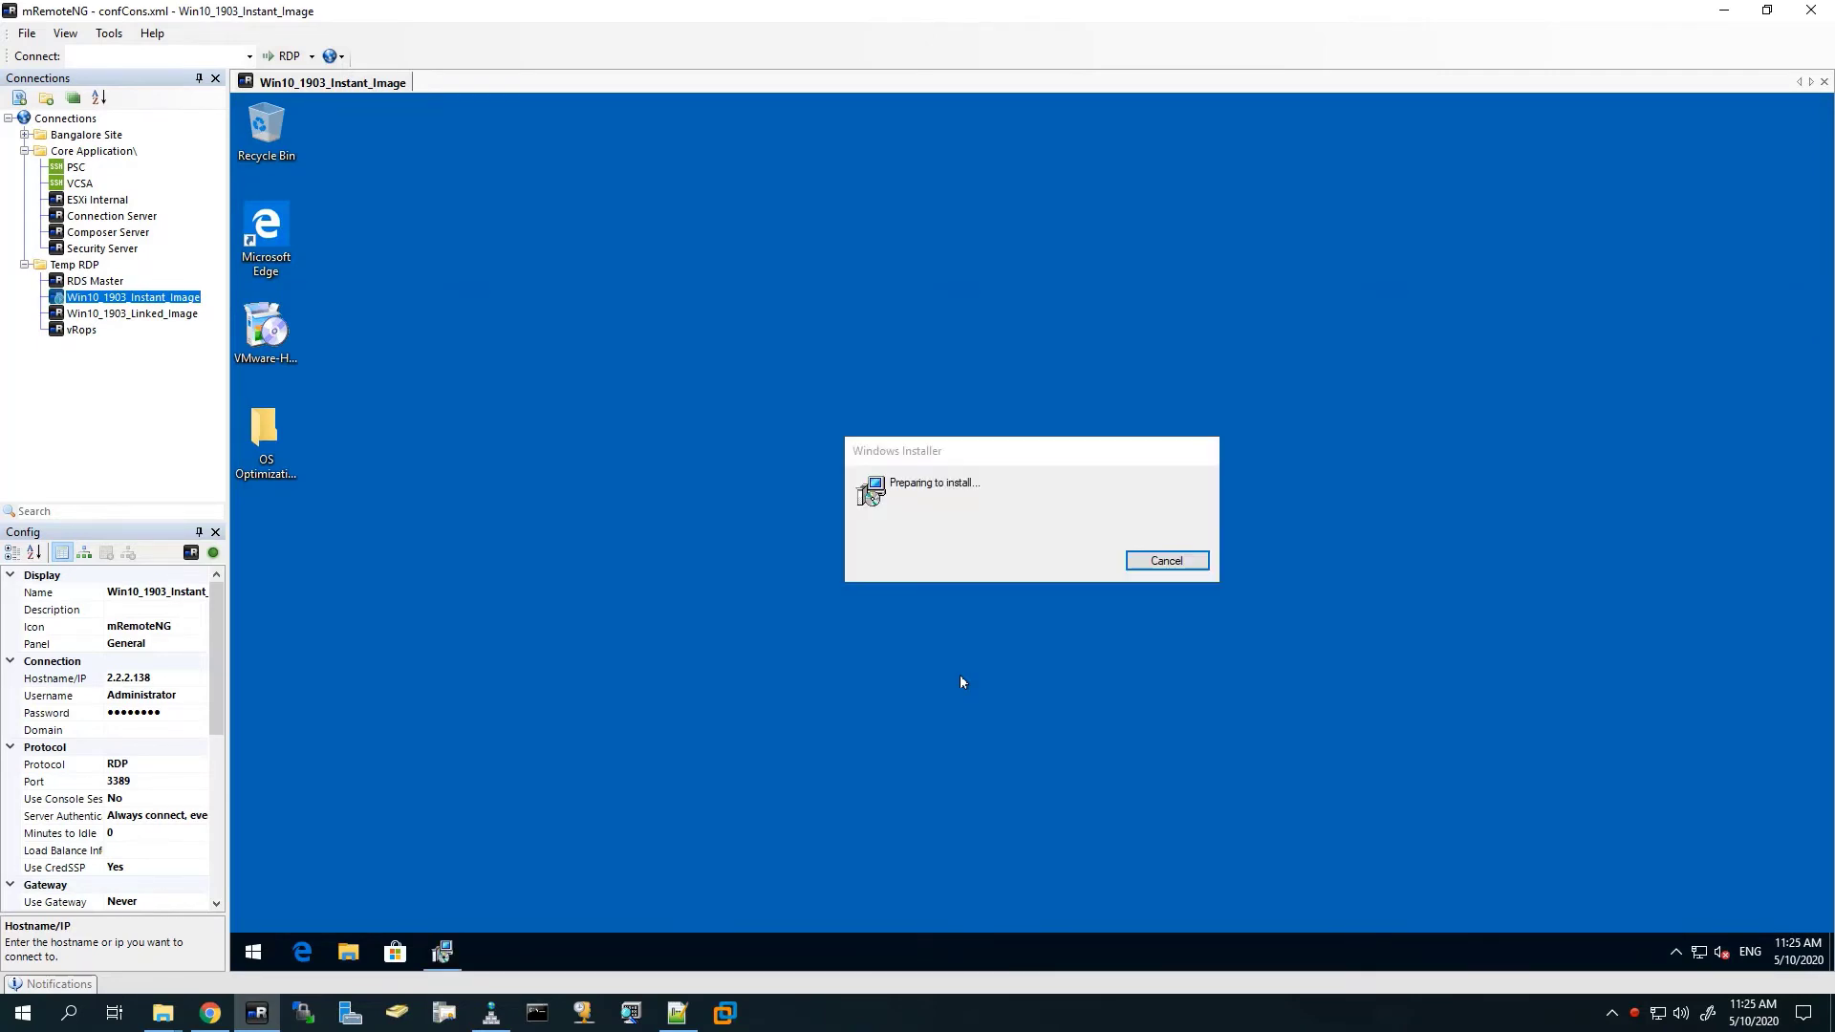
{"action": "right_click", "coordinate": [264, 949]}
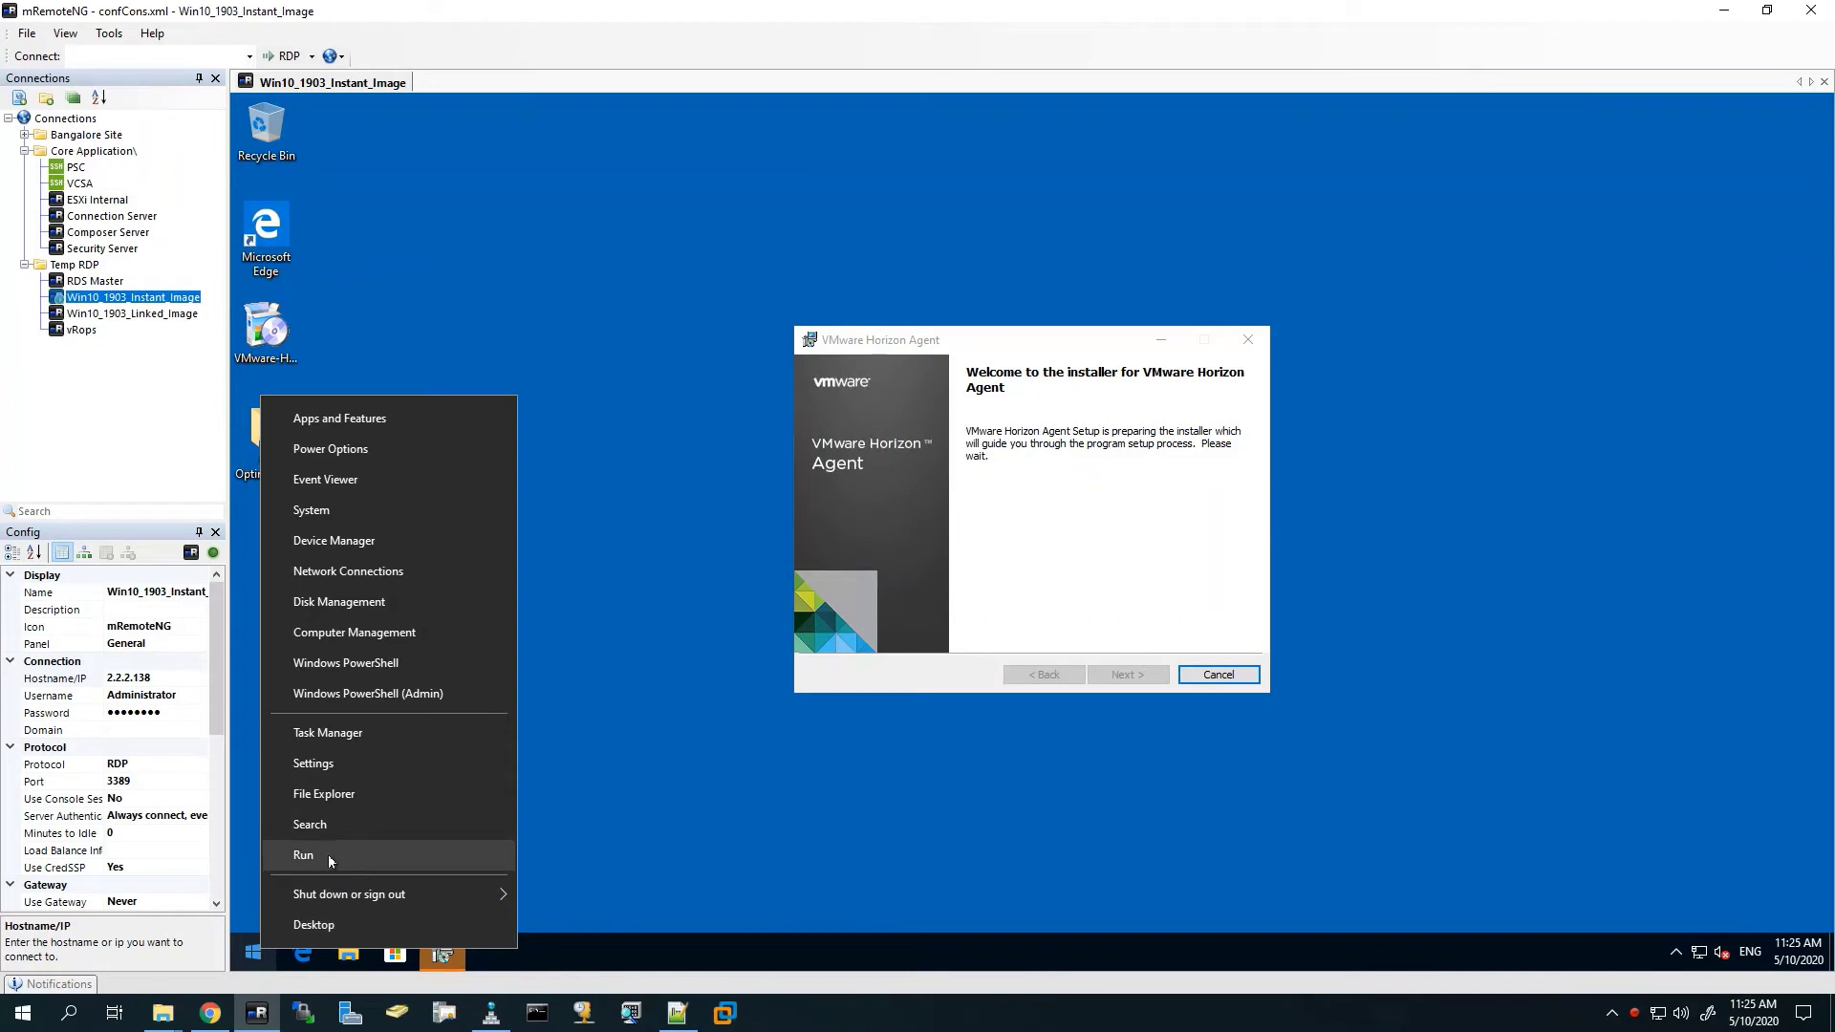
{"action": "key", "text": "d"}
{"action": "key", "text": "super+r"}
{"action": "type", "text": "a"}
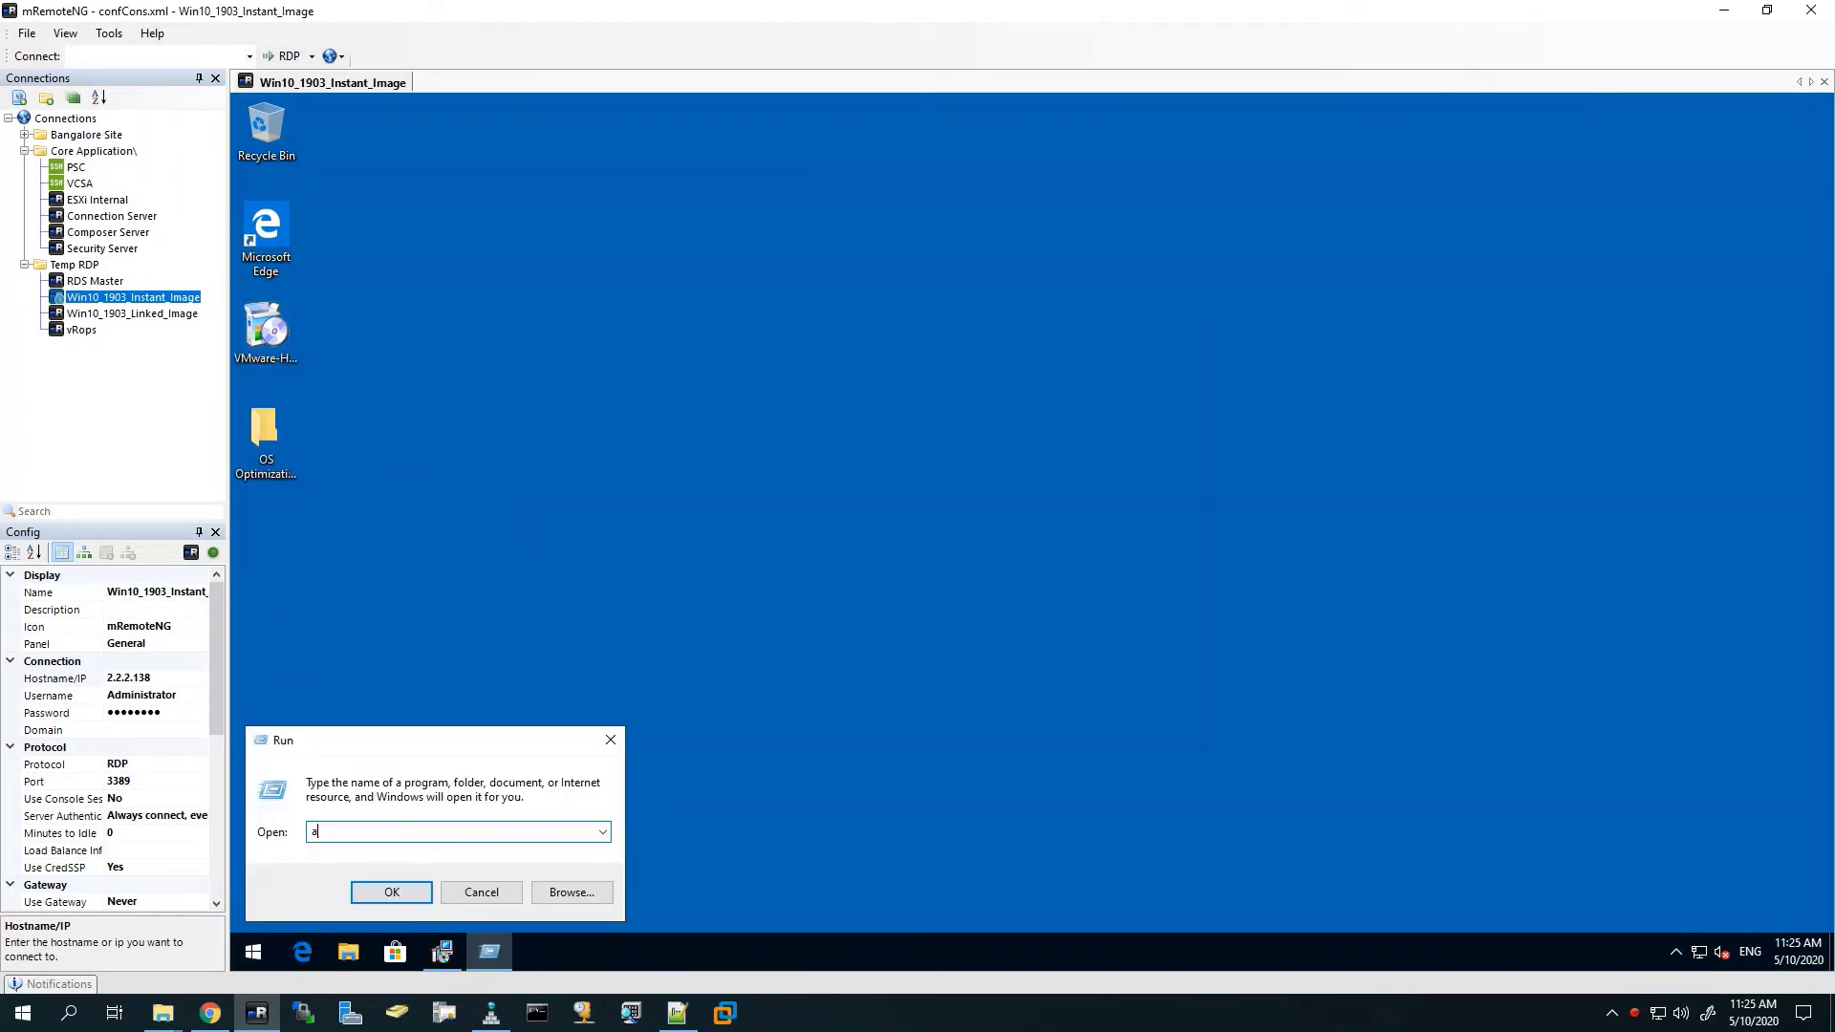
{"action": "type", "text": "ppwiz.c"}
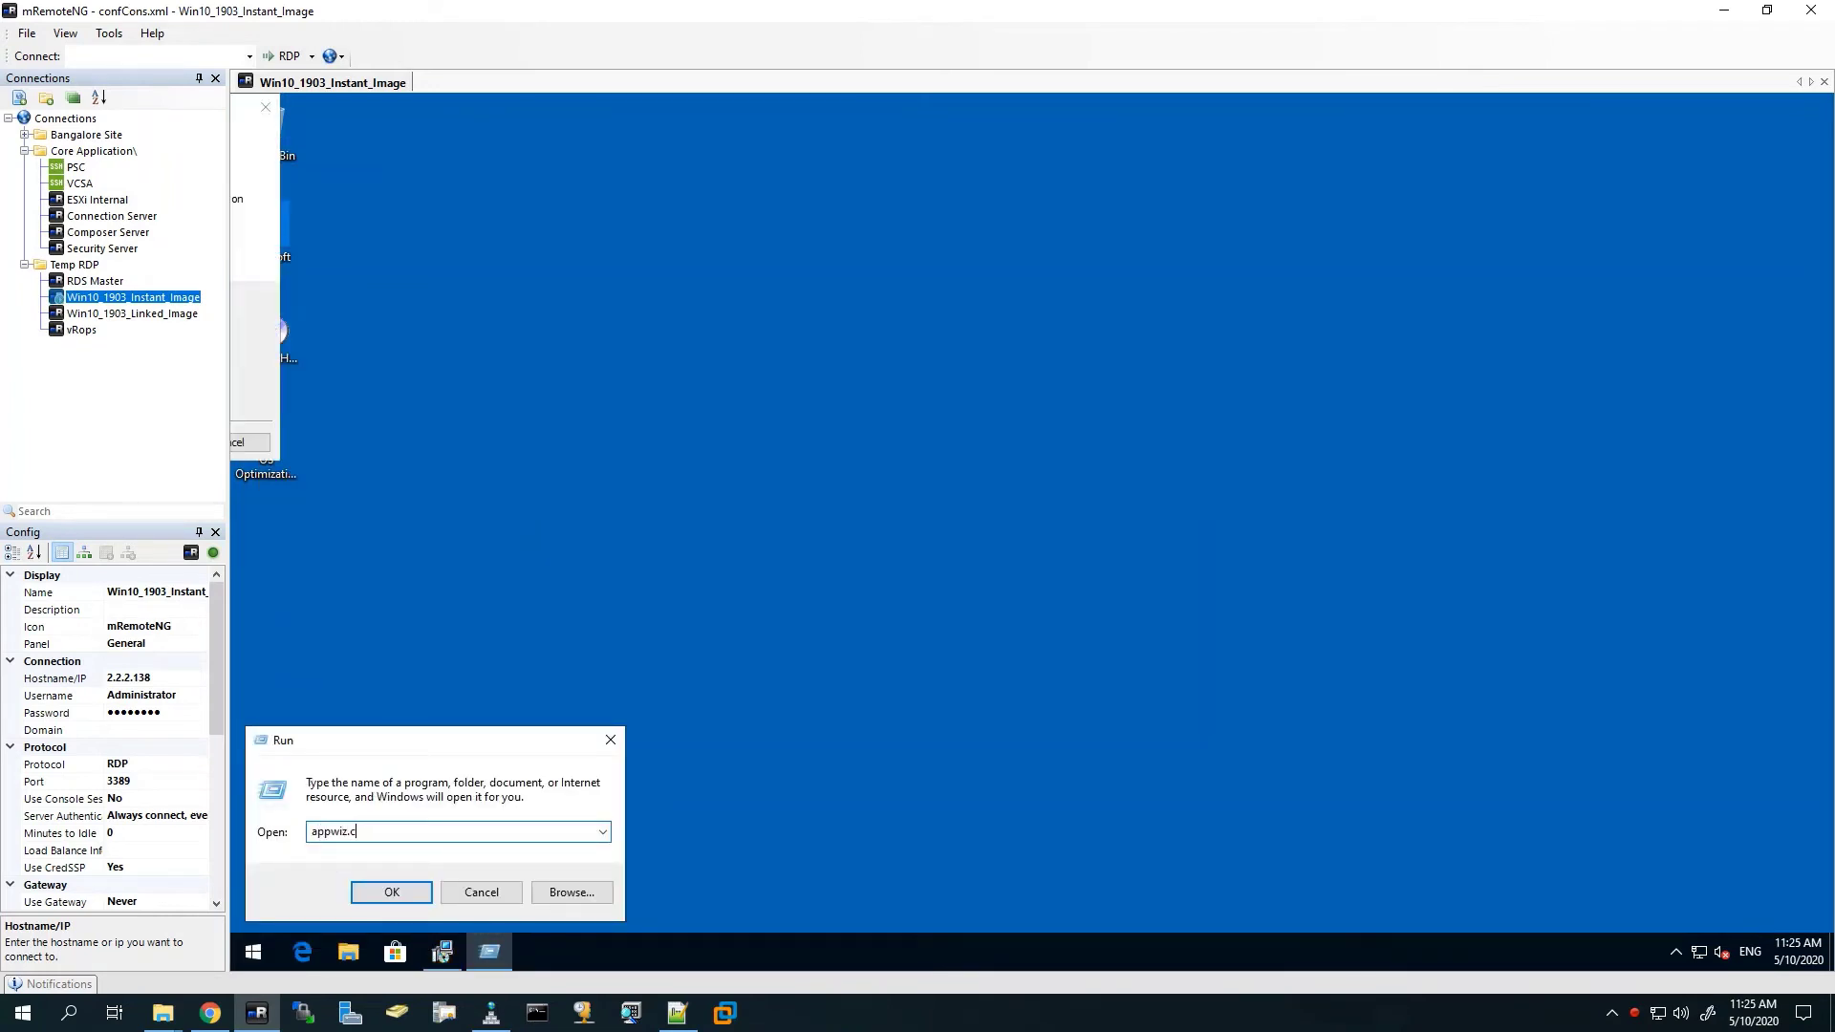
{"action": "type", "text": "pl"}
{"action": "key", "text": "Return"}
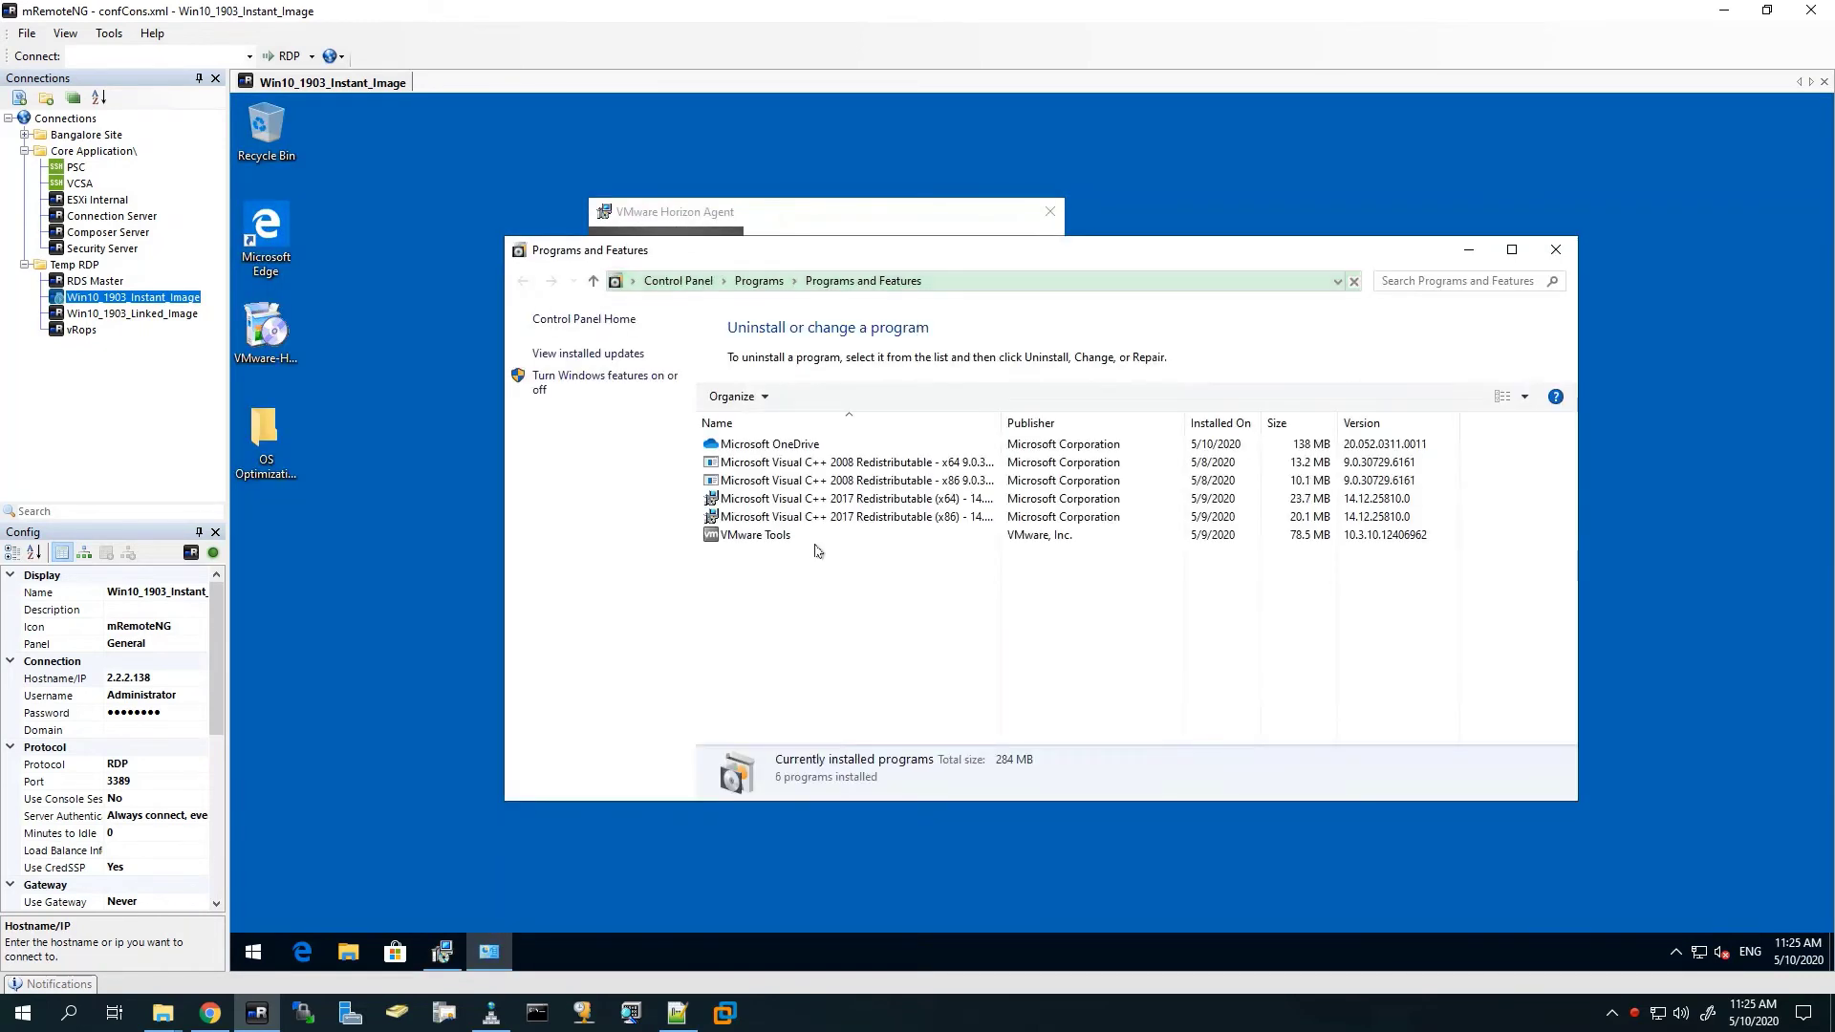
{"action": "left_click", "coordinate": [770, 535]}
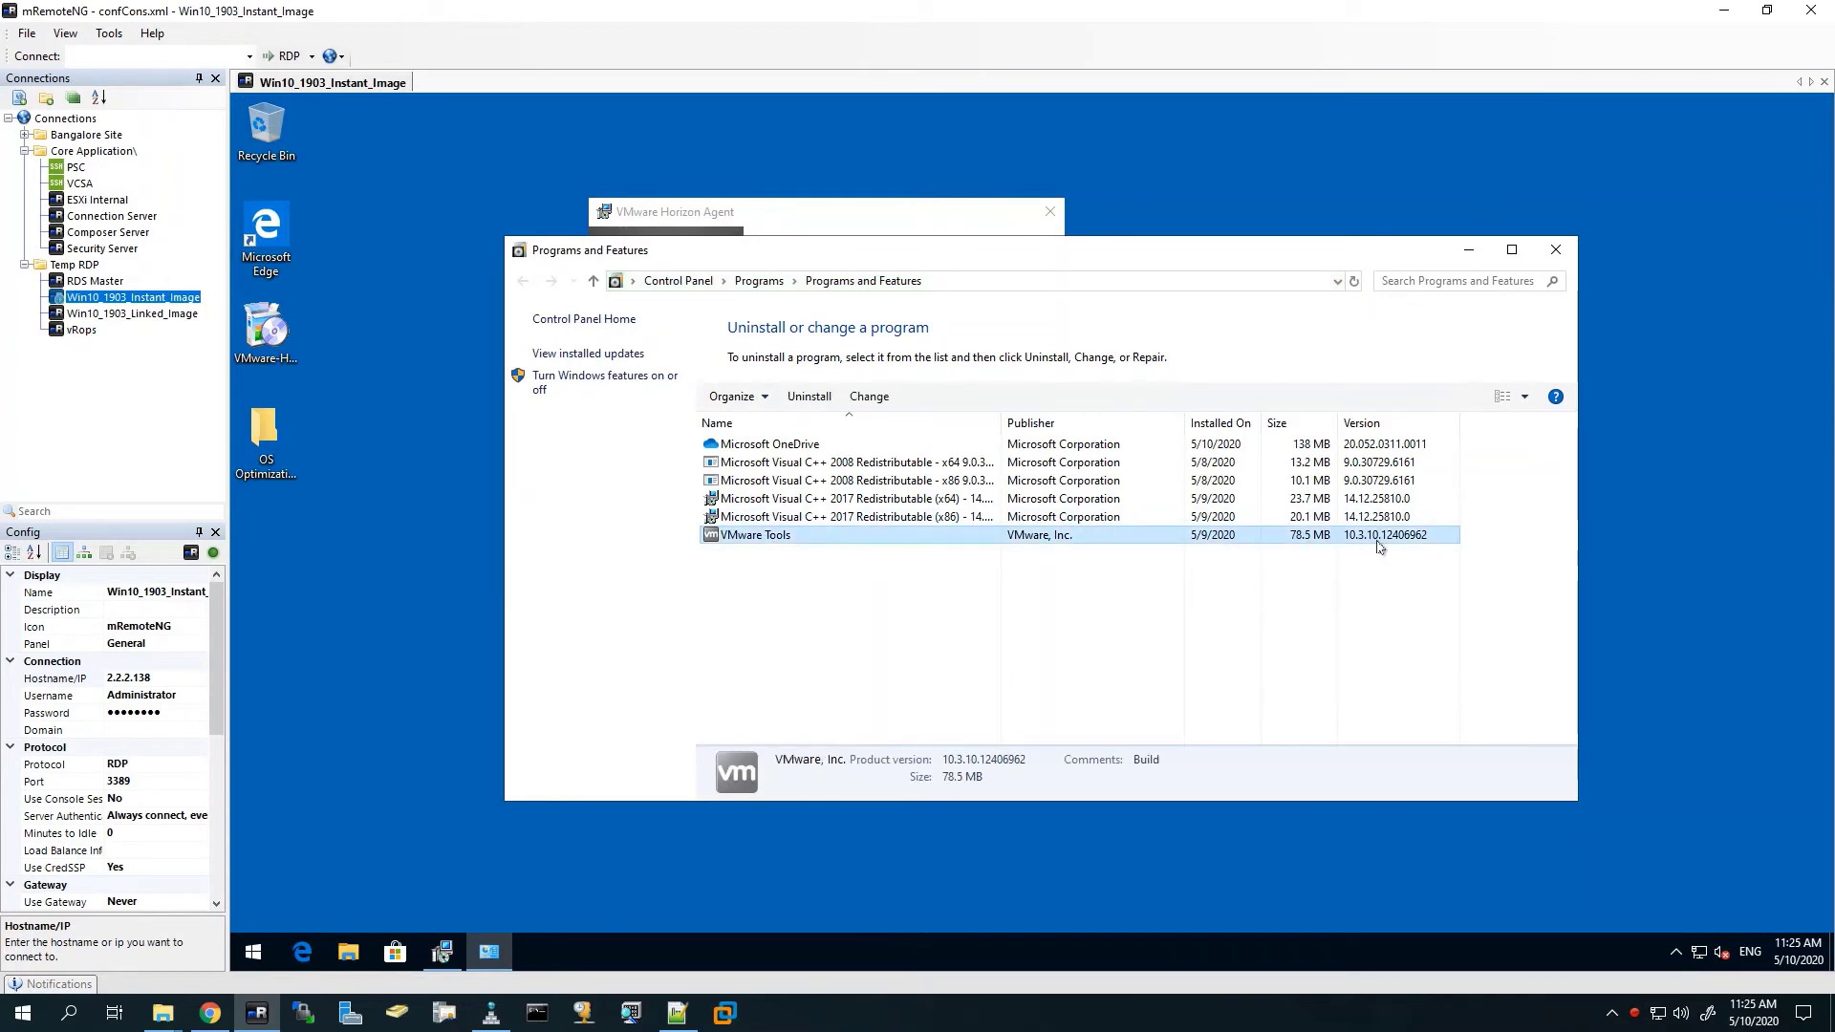
Step: Accept the Horizon Agent license and keep IPv4 to reach Custom Setup
{"action": "left_click", "coordinate": [1556, 251]}
{"action": "left_click", "coordinate": [938, 557]}
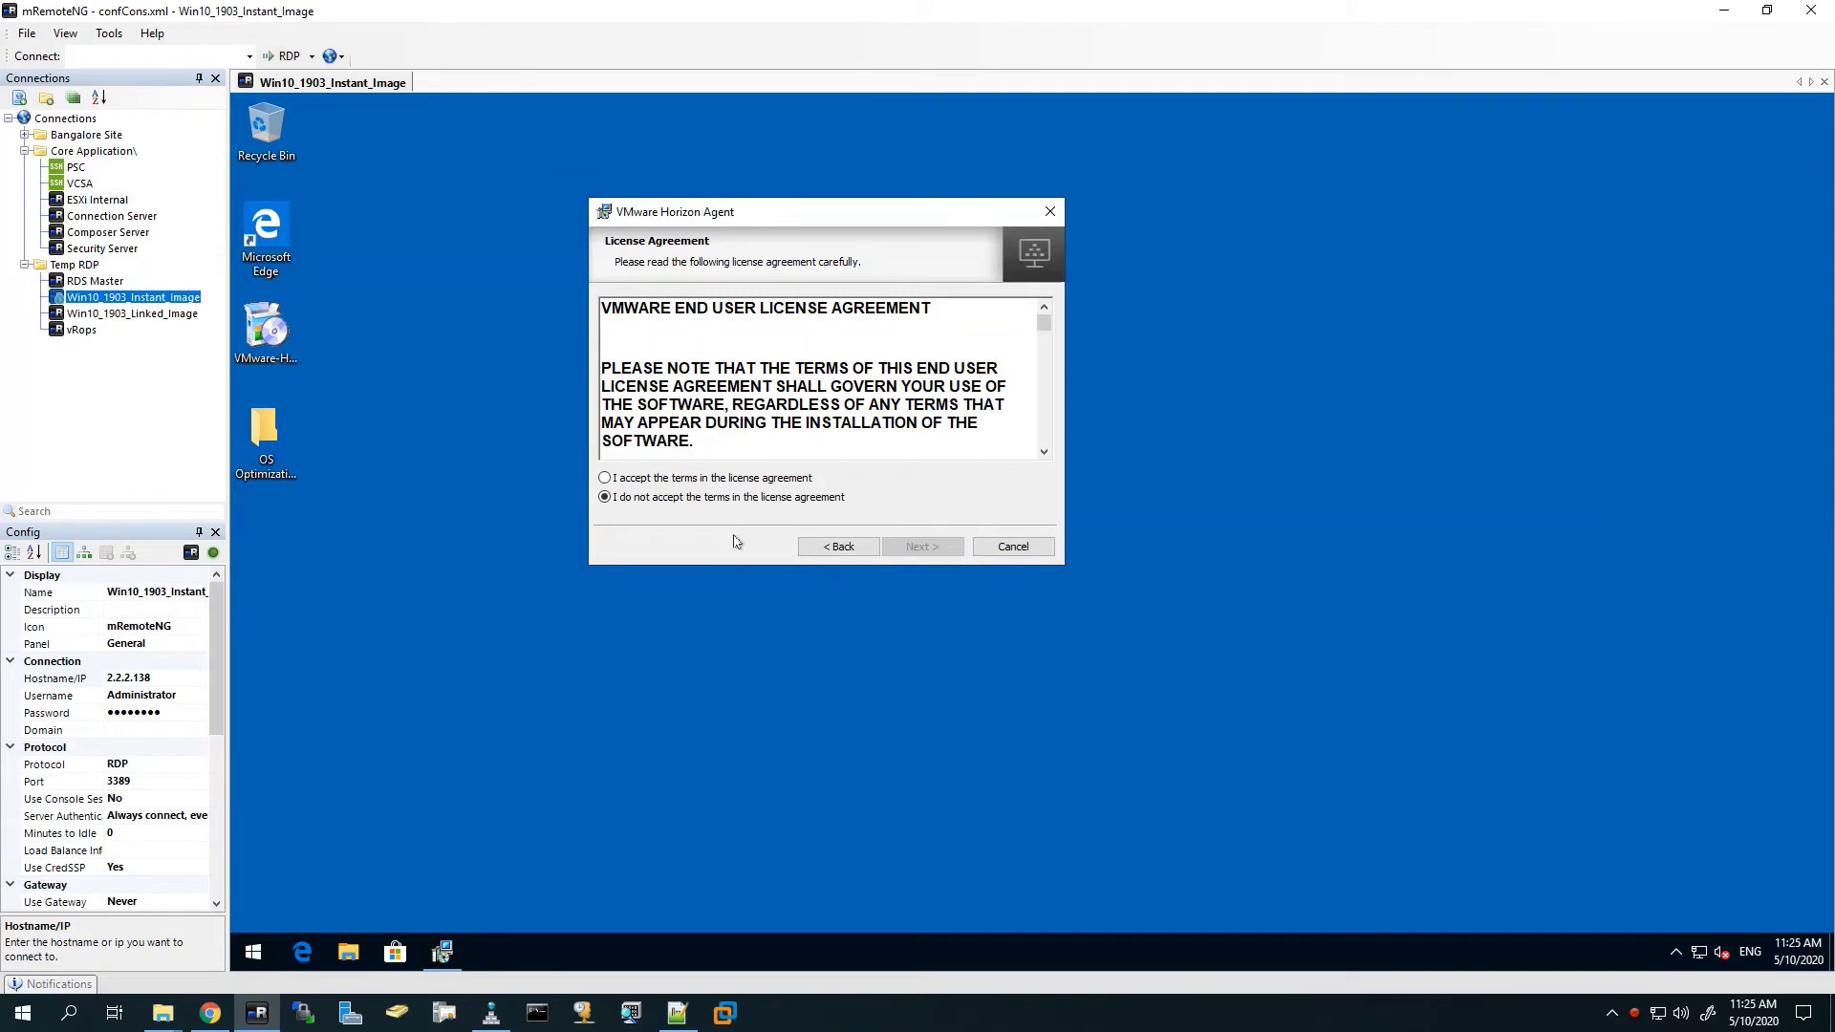
{"action": "left_click", "coordinate": [701, 479]}
{"action": "left_click", "coordinate": [948, 554]}
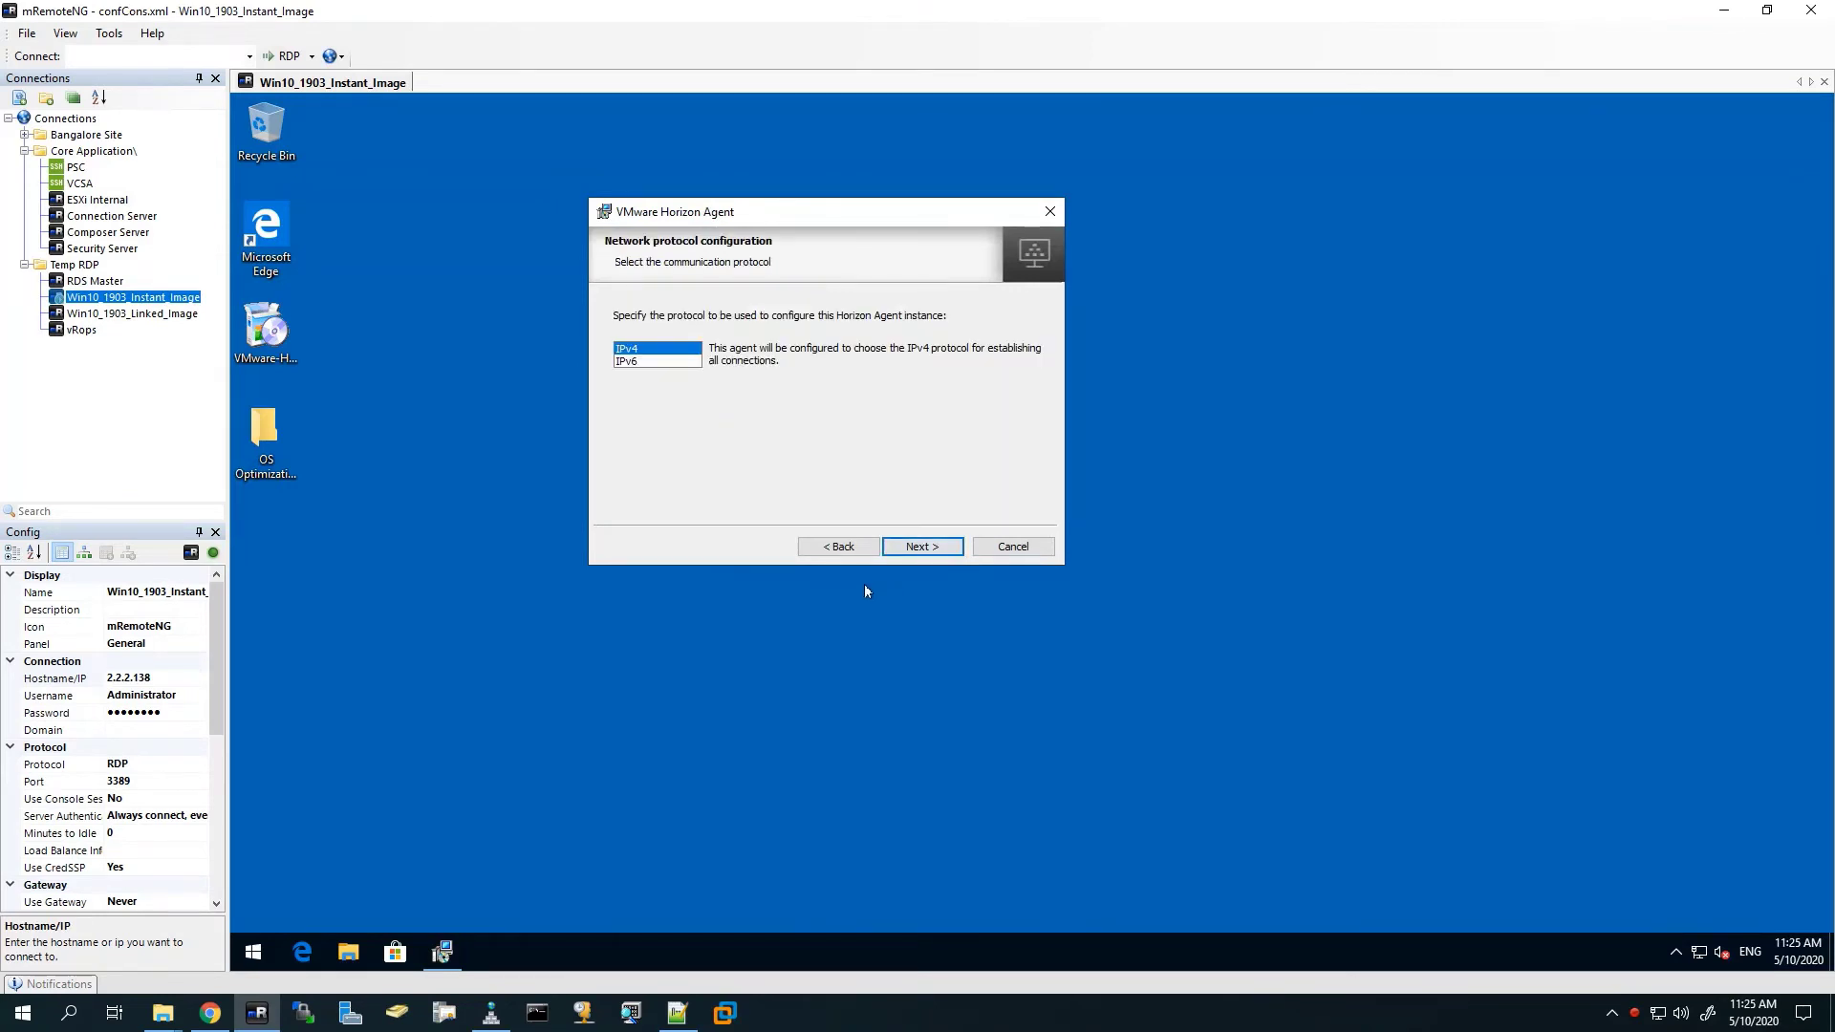
{"action": "left_click", "coordinate": [928, 553]}
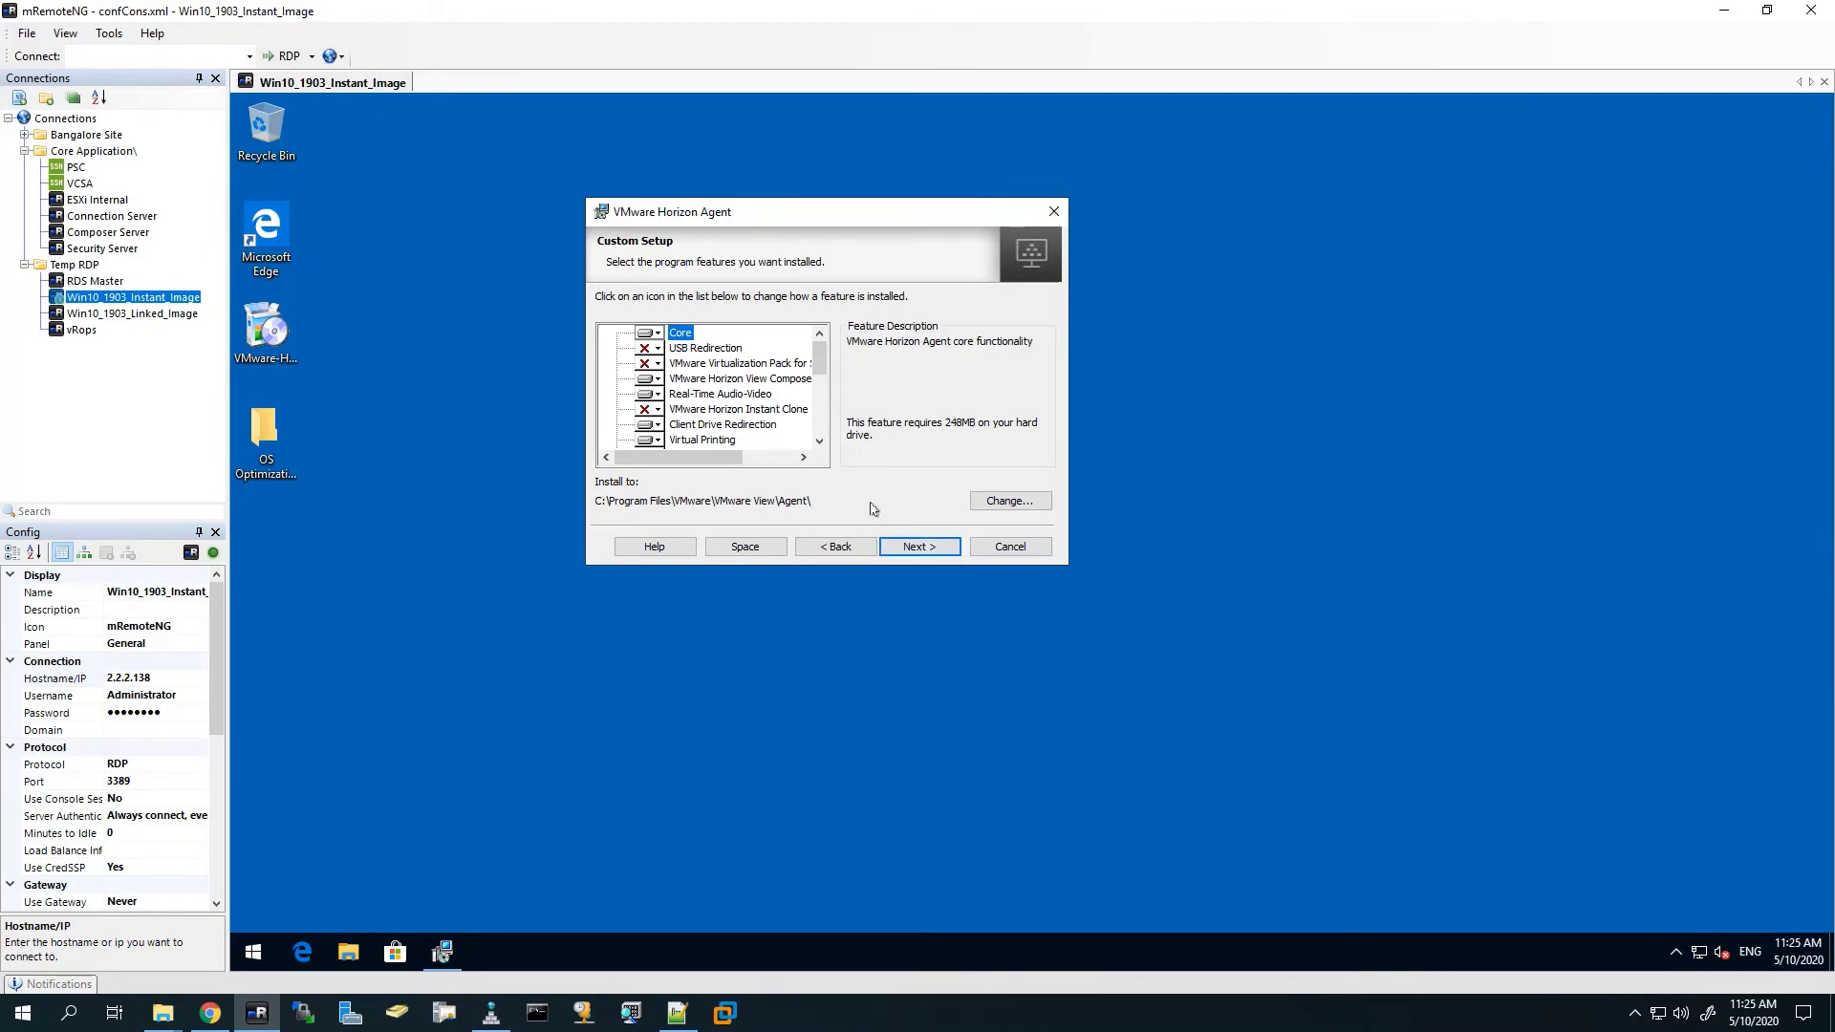
Step: Include Instant Clone Agent, exclude View Composer Agent, and continue to Ready to Install
{"action": "left_click", "coordinate": [653, 412]}
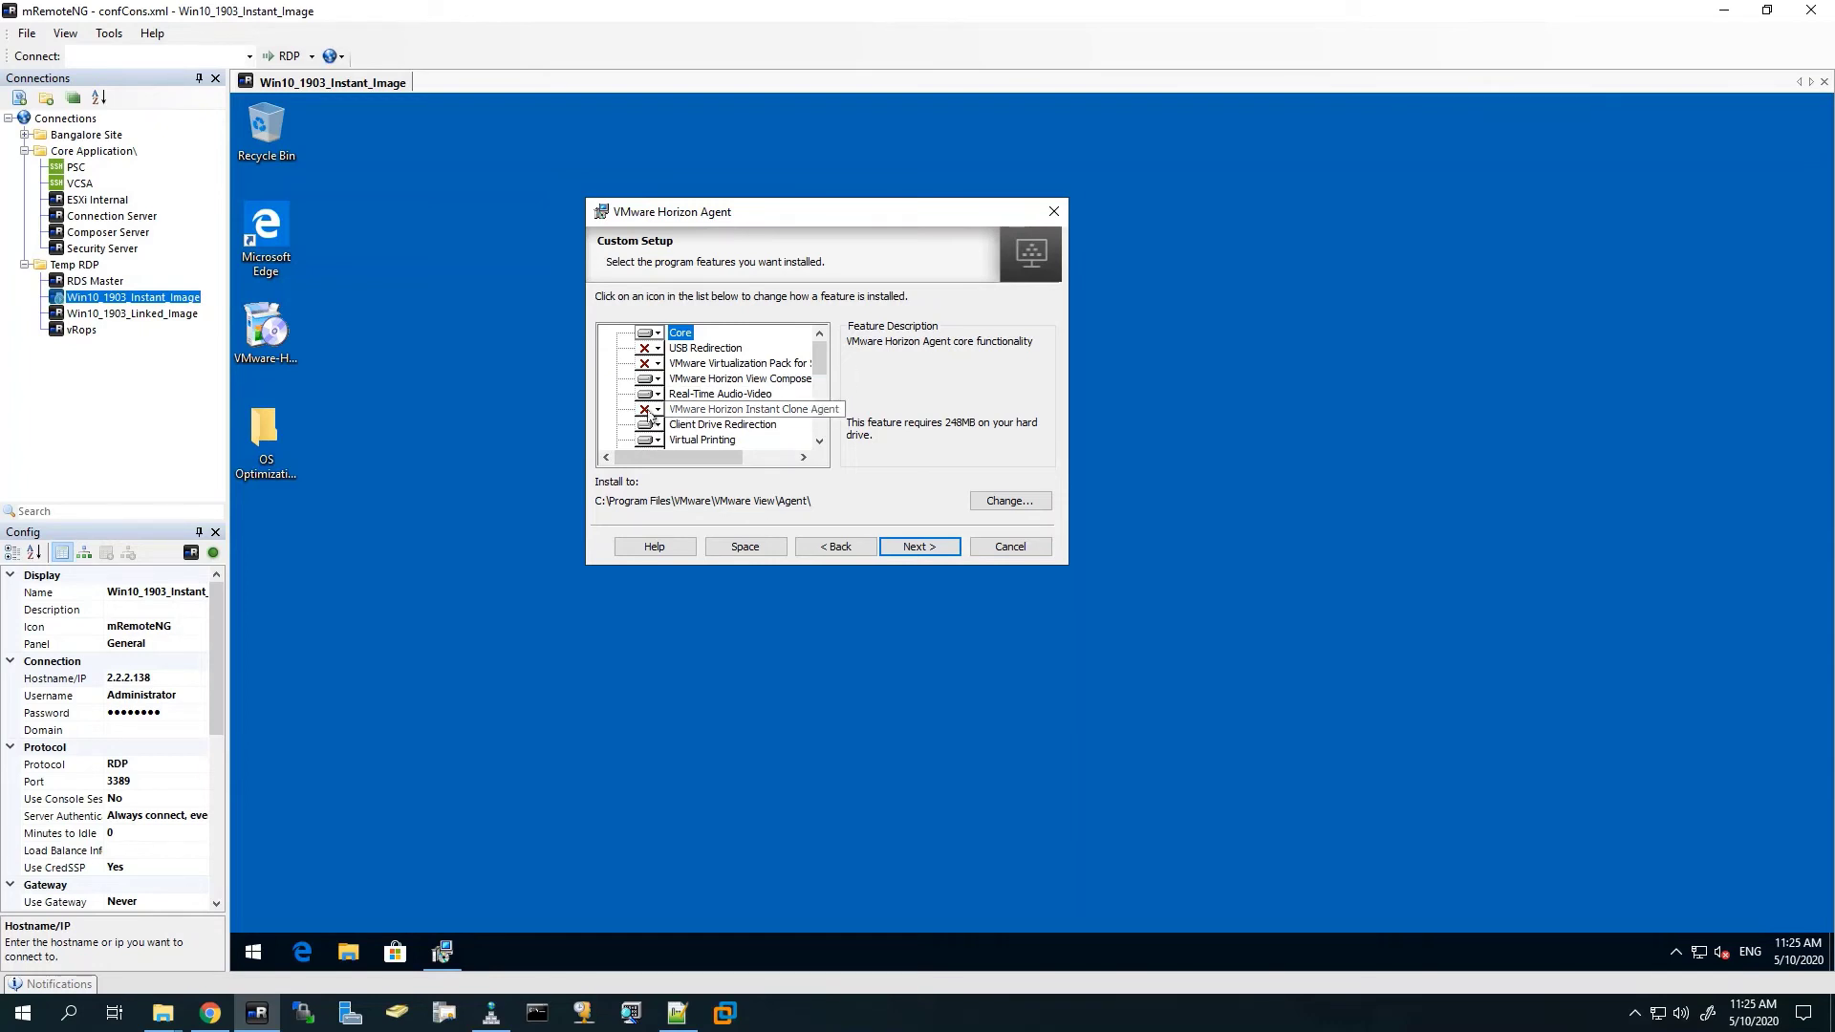
{"action": "left_click", "coordinate": [664, 431]}
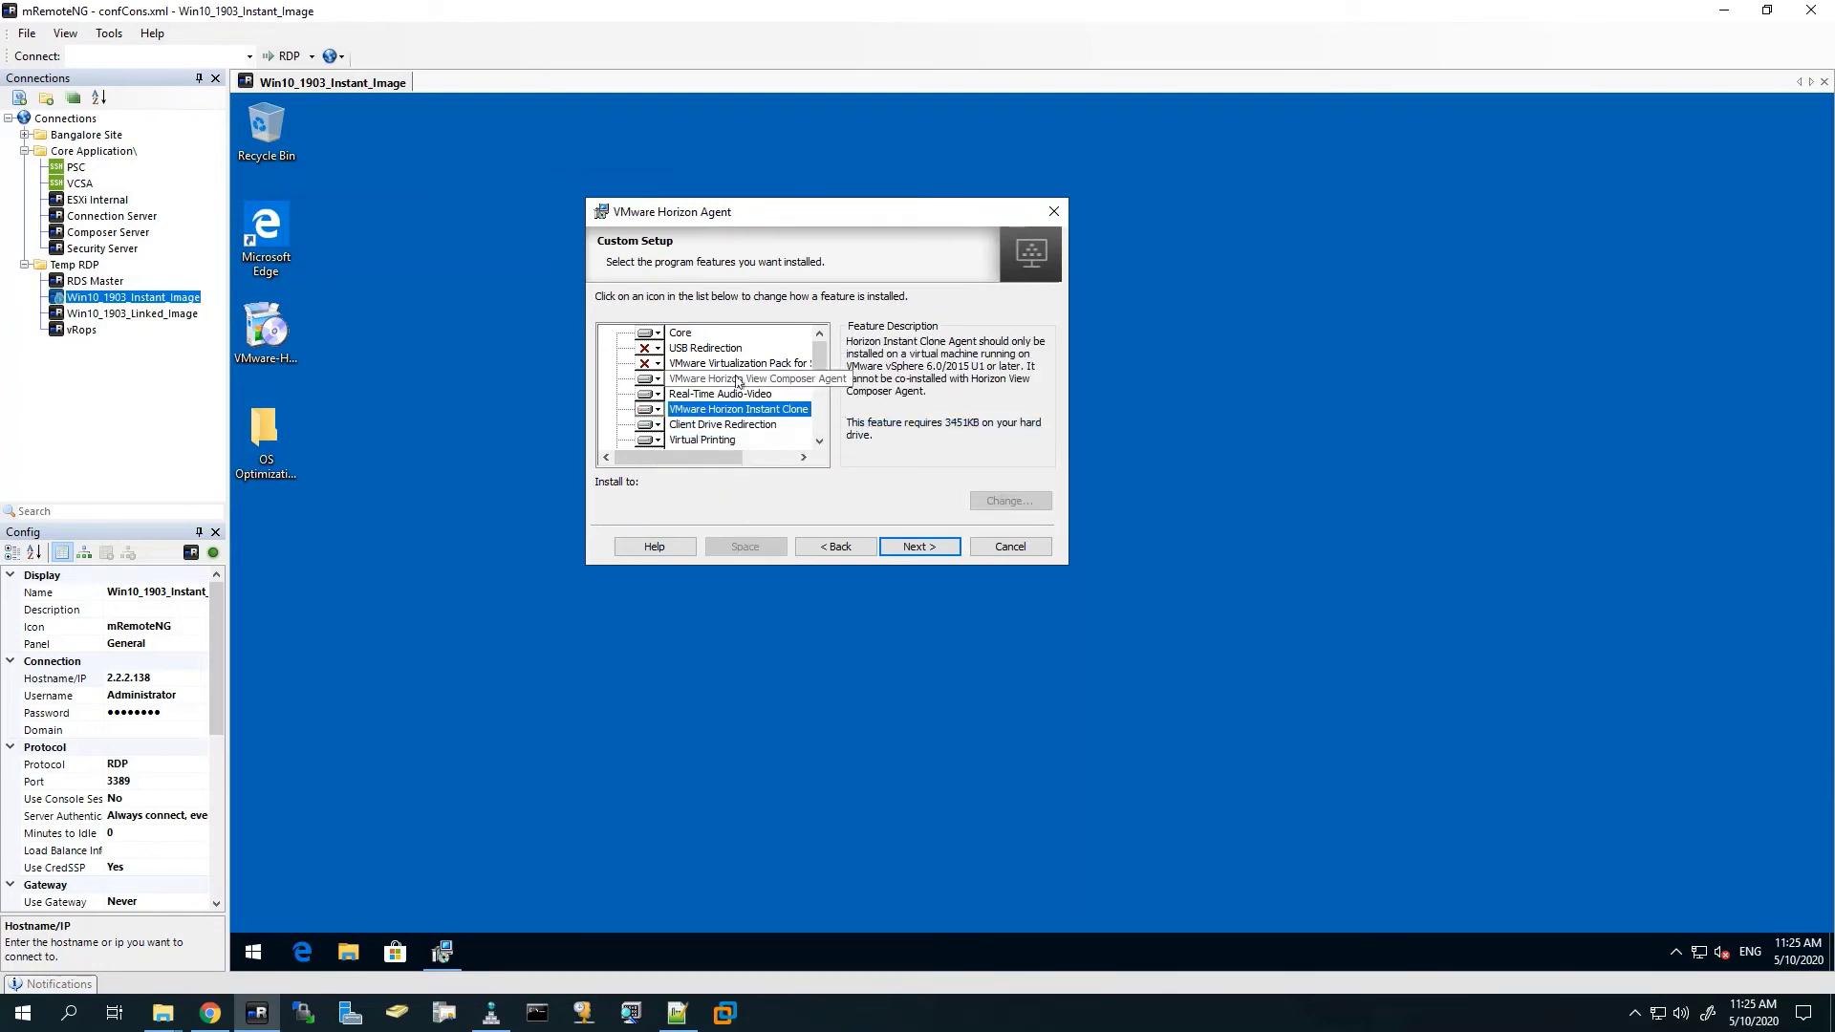
{"action": "left_click", "coordinate": [653, 378]}
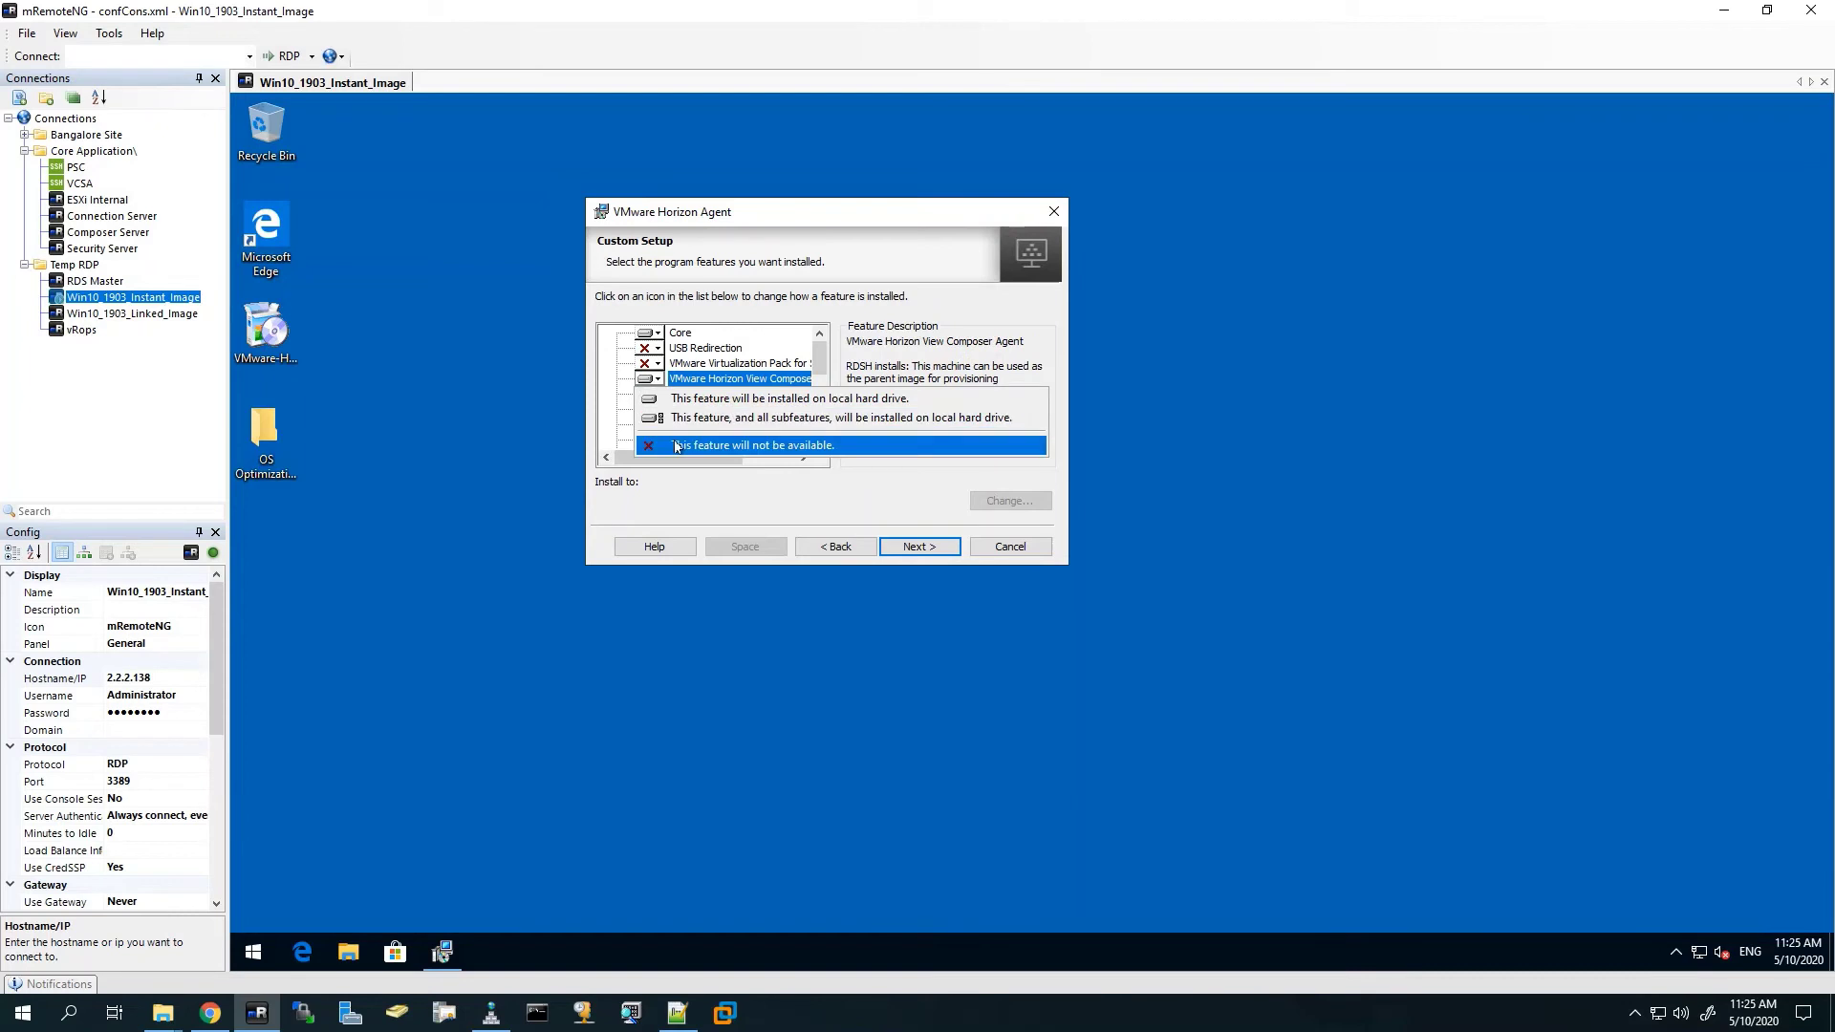
{"action": "left_click", "coordinate": [676, 445]}
{"action": "left_click", "coordinate": [716, 410]}
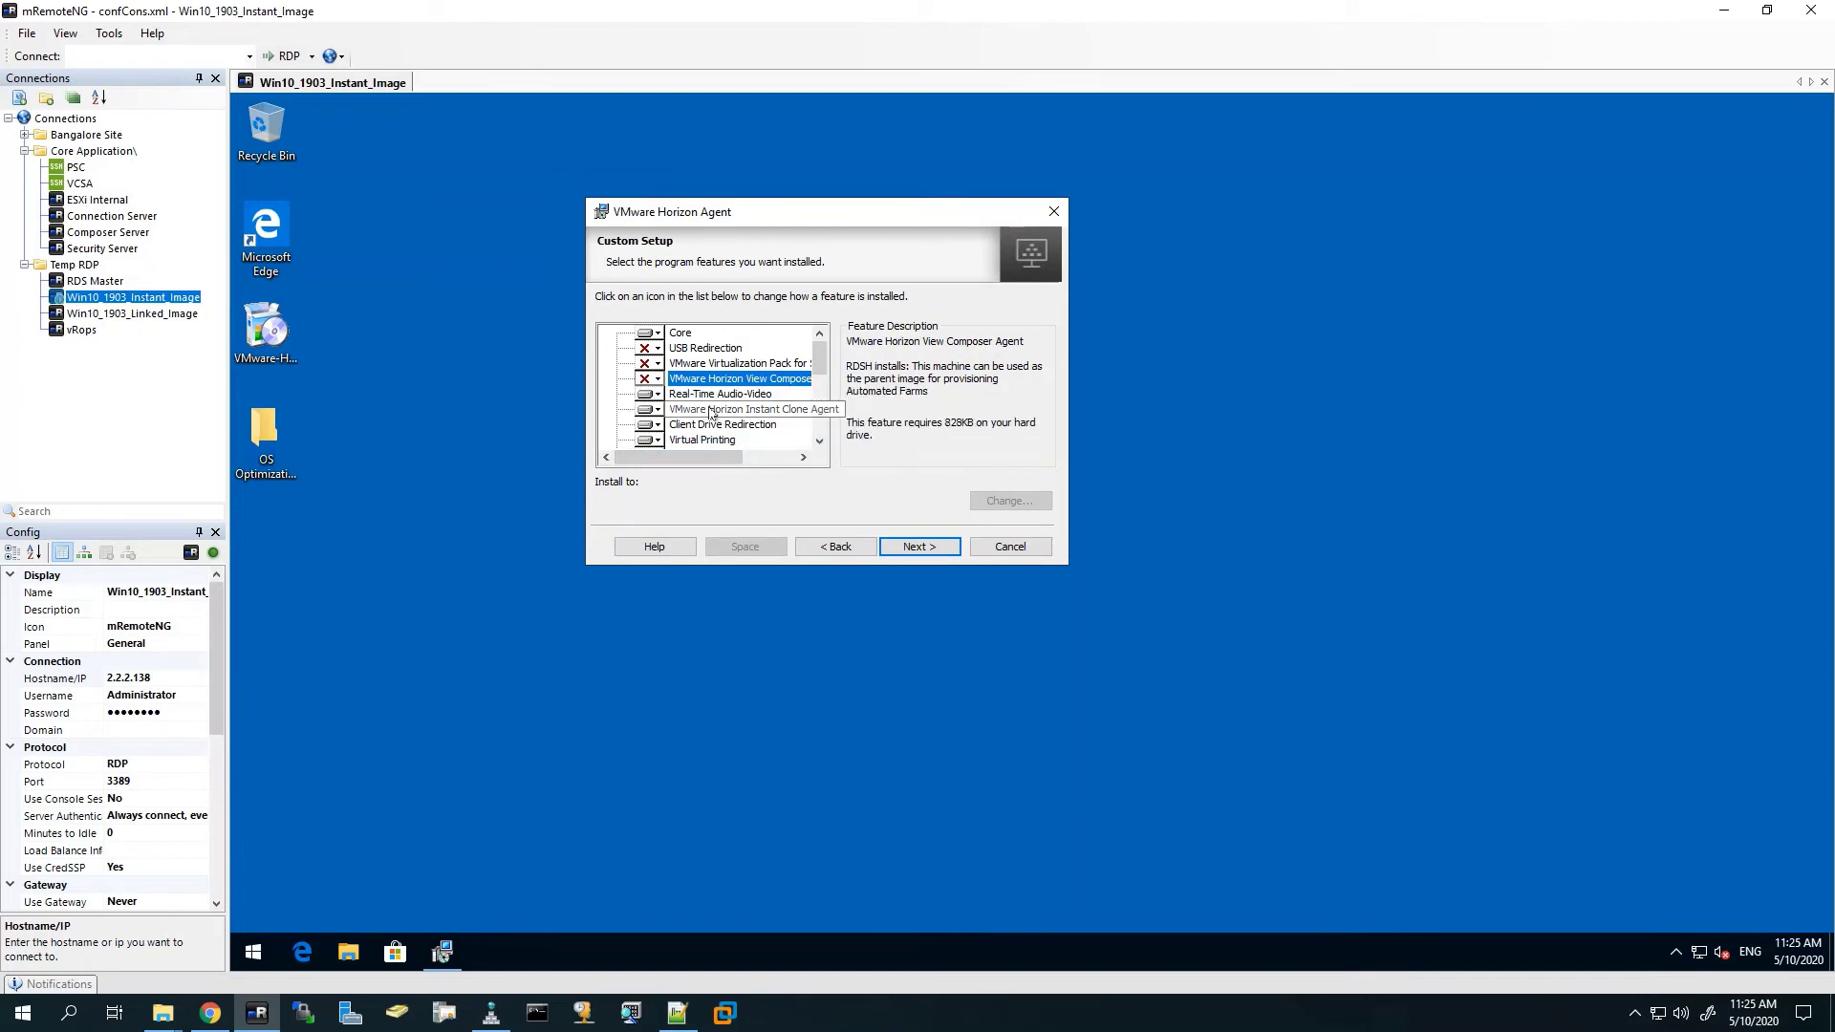
{"action": "scroll", "coordinate": [742, 402], "scroll_direction": "down", "scroll_amount": 1}
{"action": "scroll", "coordinate": [743, 404], "scroll_direction": "down", "scroll_amount": 1}
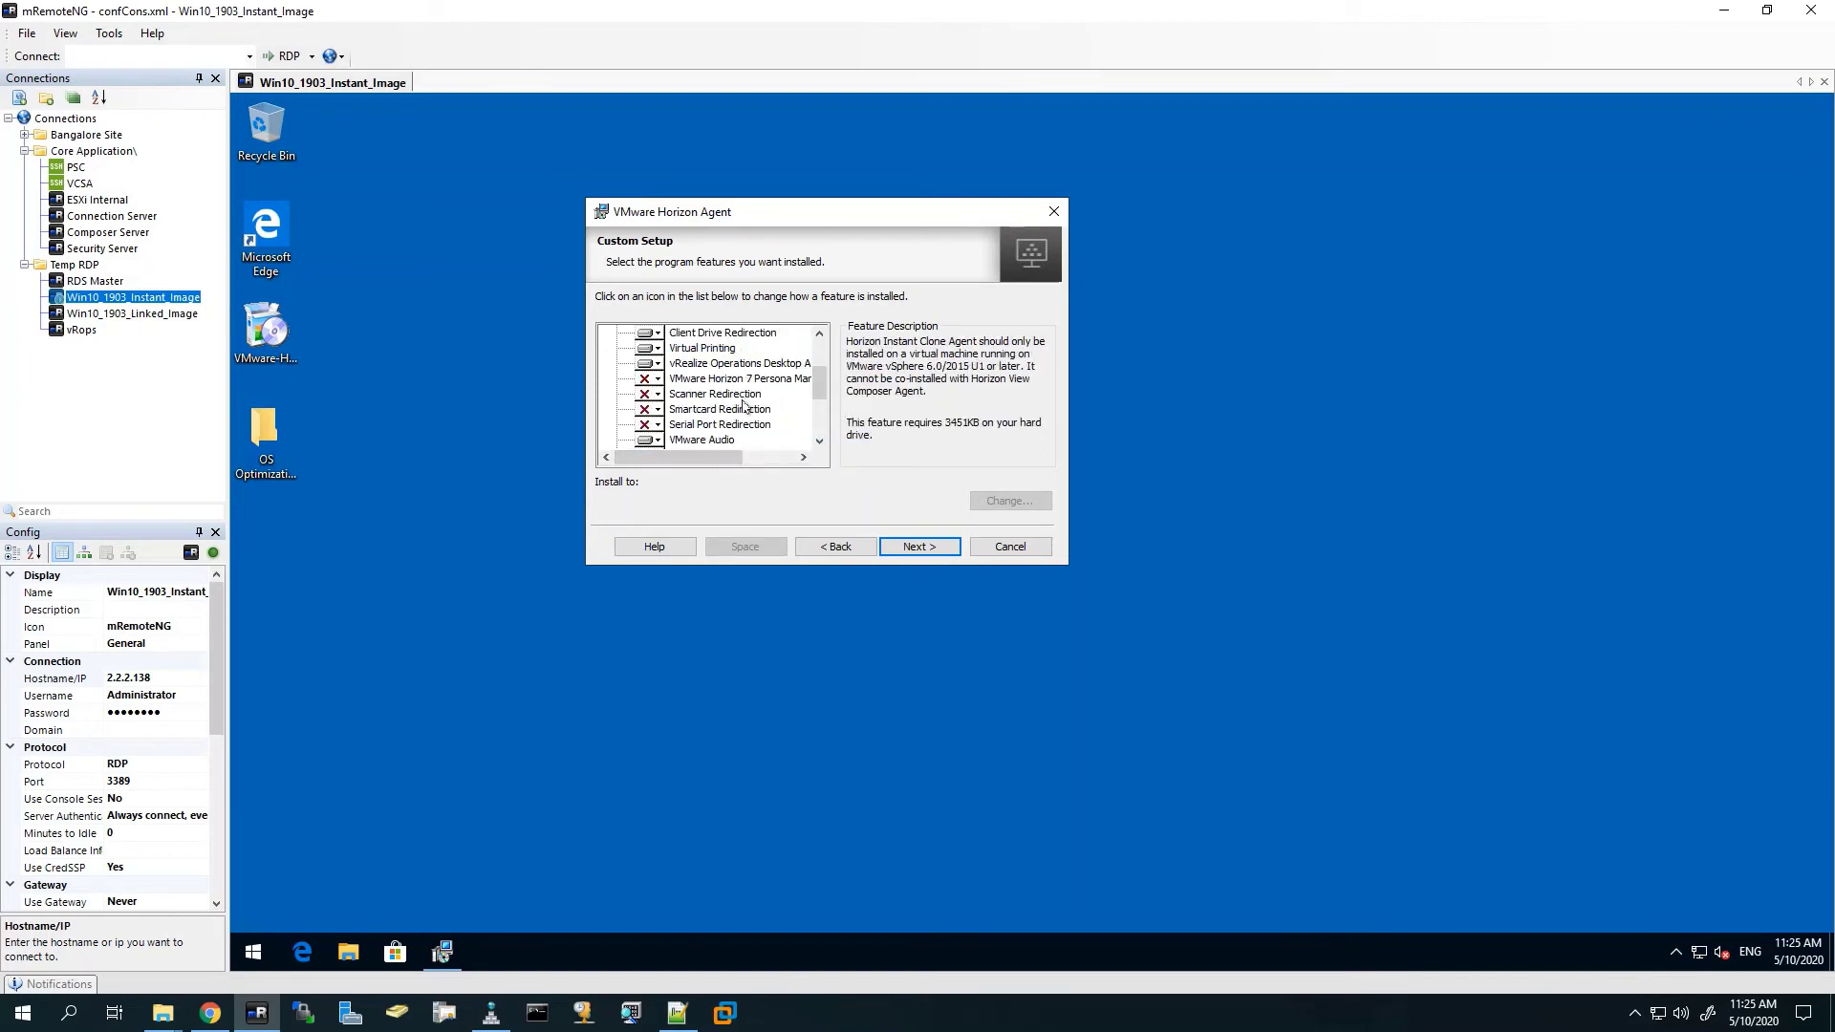
{"action": "scroll", "coordinate": [706, 439], "scroll_direction": "down", "scroll_amount": 1}
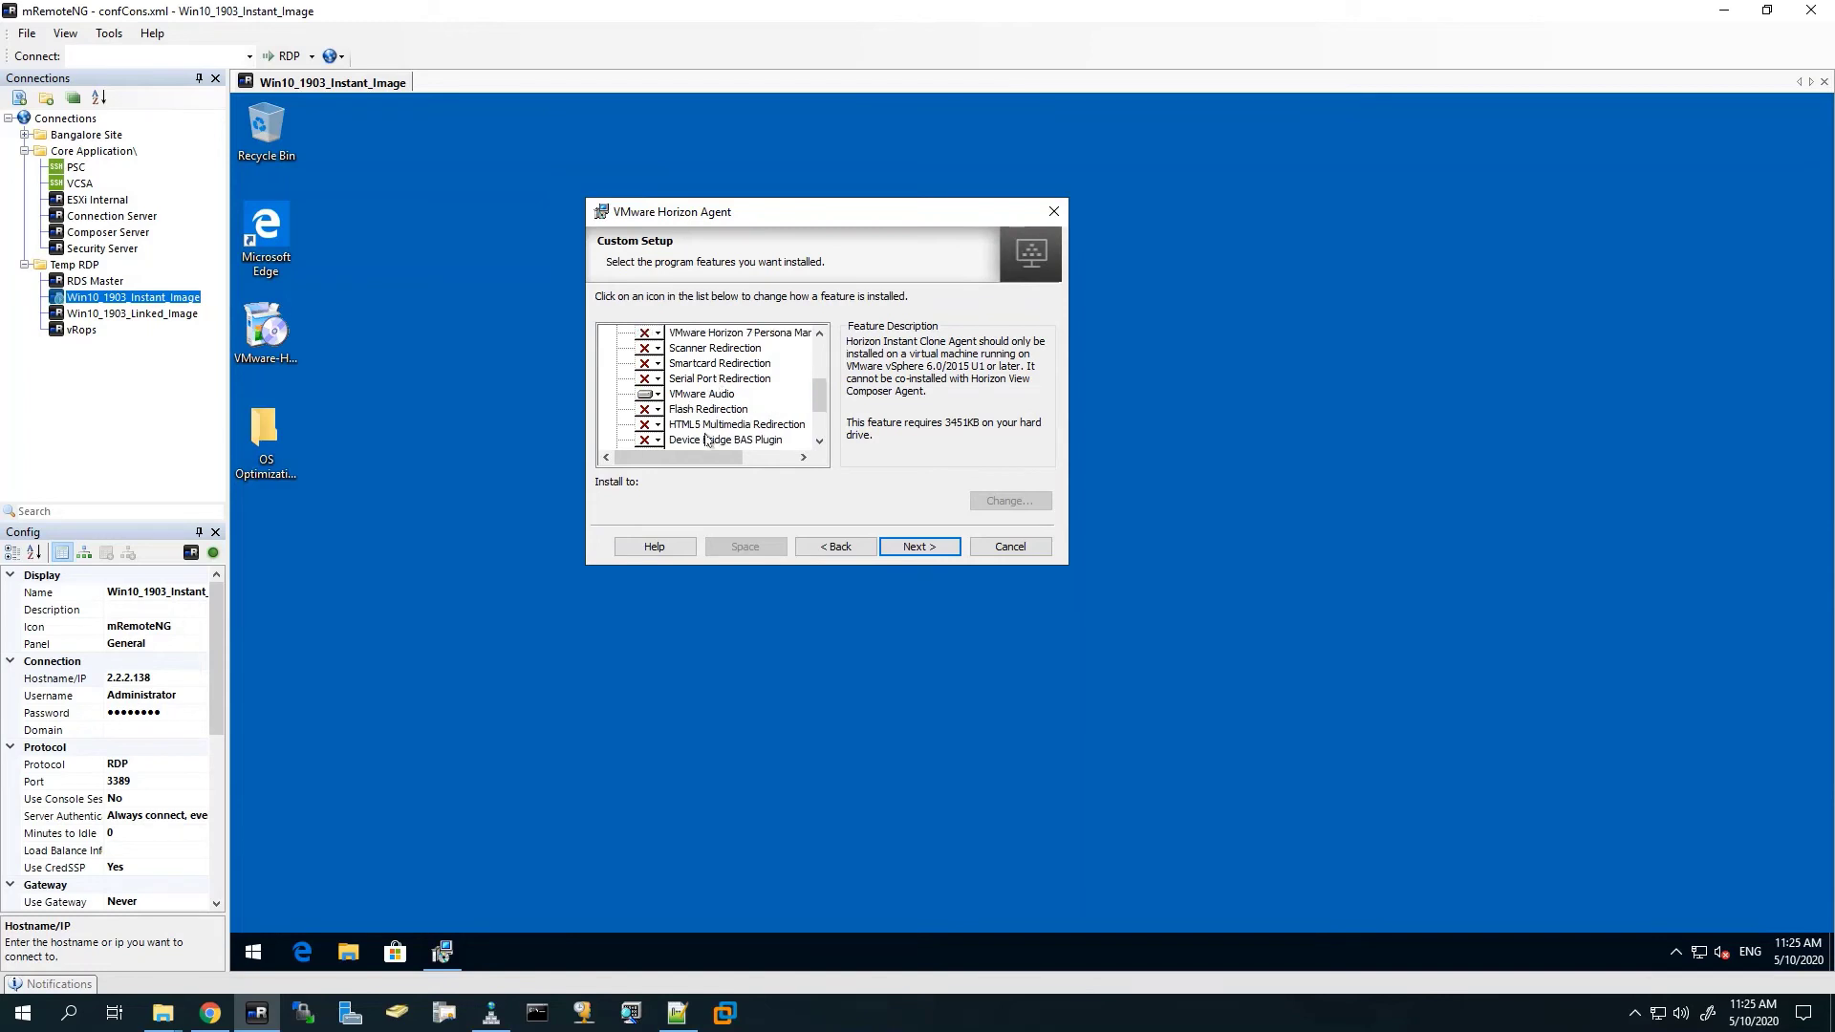
{"action": "scroll", "coordinate": [707, 439], "scroll_direction": "down", "scroll_amount": 1}
{"action": "scroll", "coordinate": [706, 441], "scroll_direction": "down", "scroll_amount": 1}
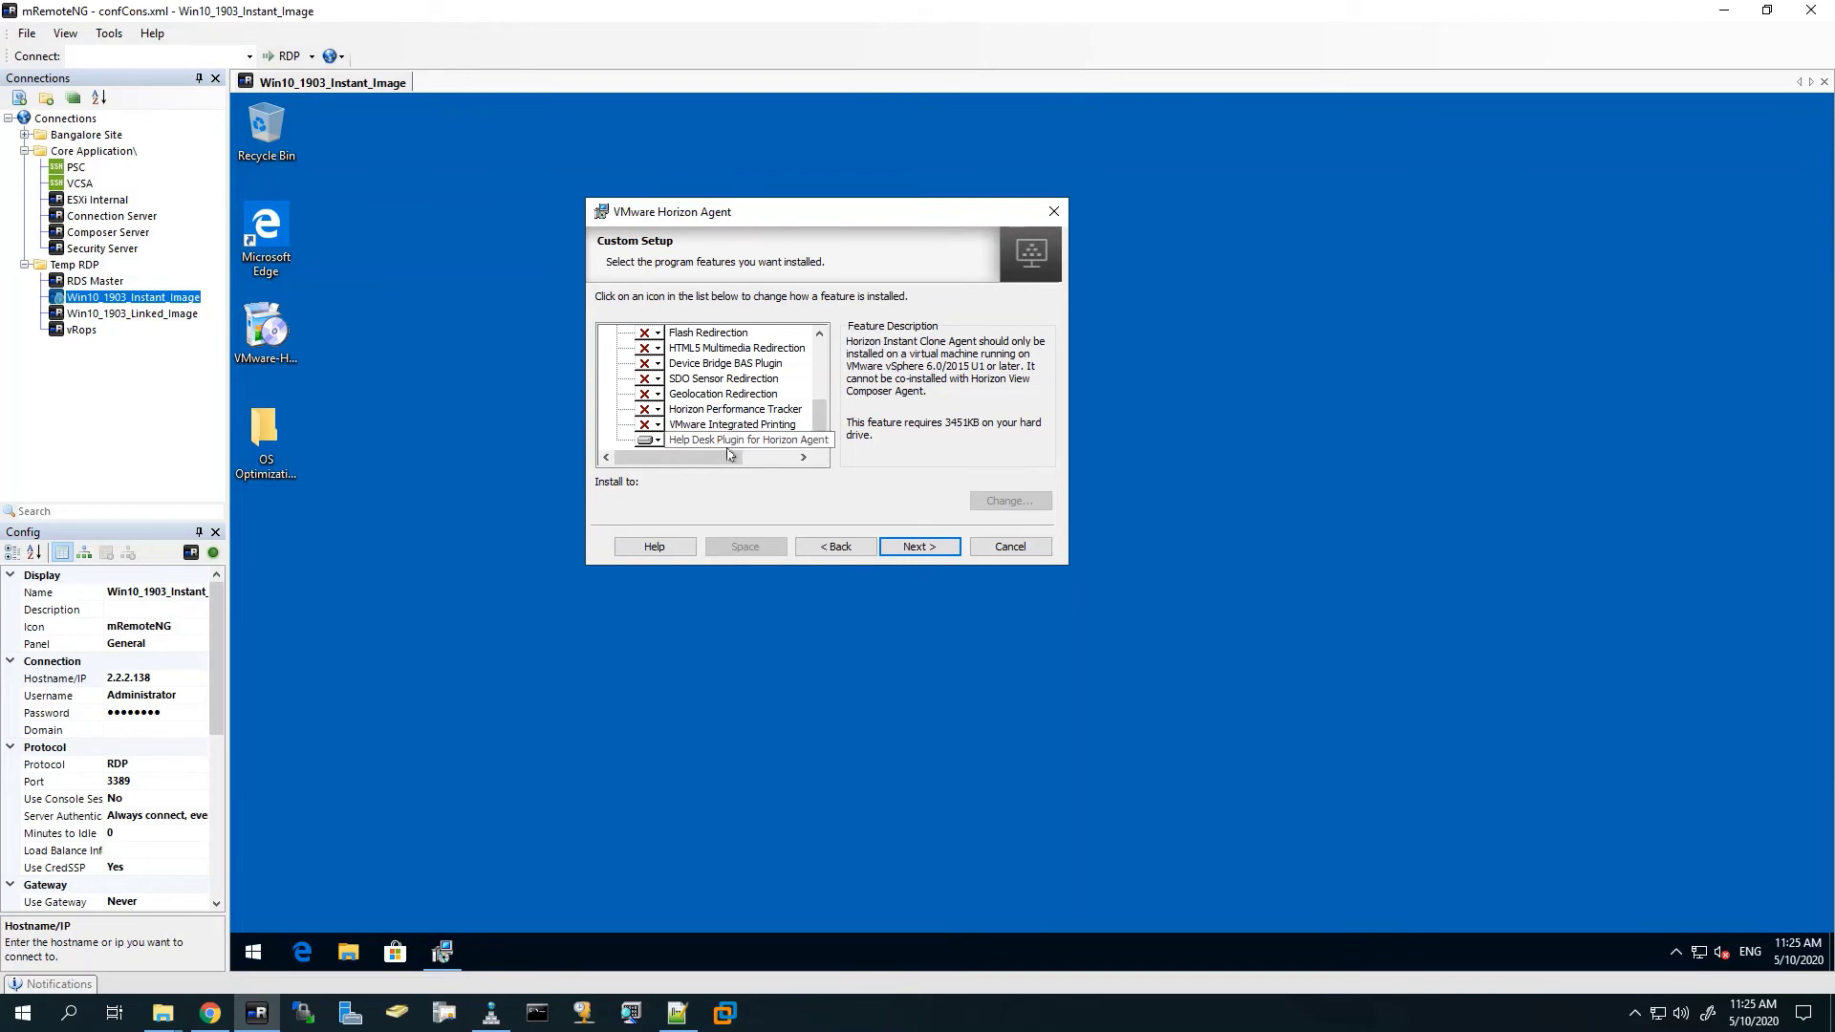
{"action": "mouse_move", "coordinate": [732, 458]}
{"action": "left_mouse_down"}
{"action": "mouse_move", "coordinate": [757, 458]}
{"action": "mouse_move", "coordinate": [737, 458]}
{"action": "left_mouse_up"}
{"action": "scroll", "coordinate": [727, 424], "scroll_direction": "up", "scroll_amount": 1}
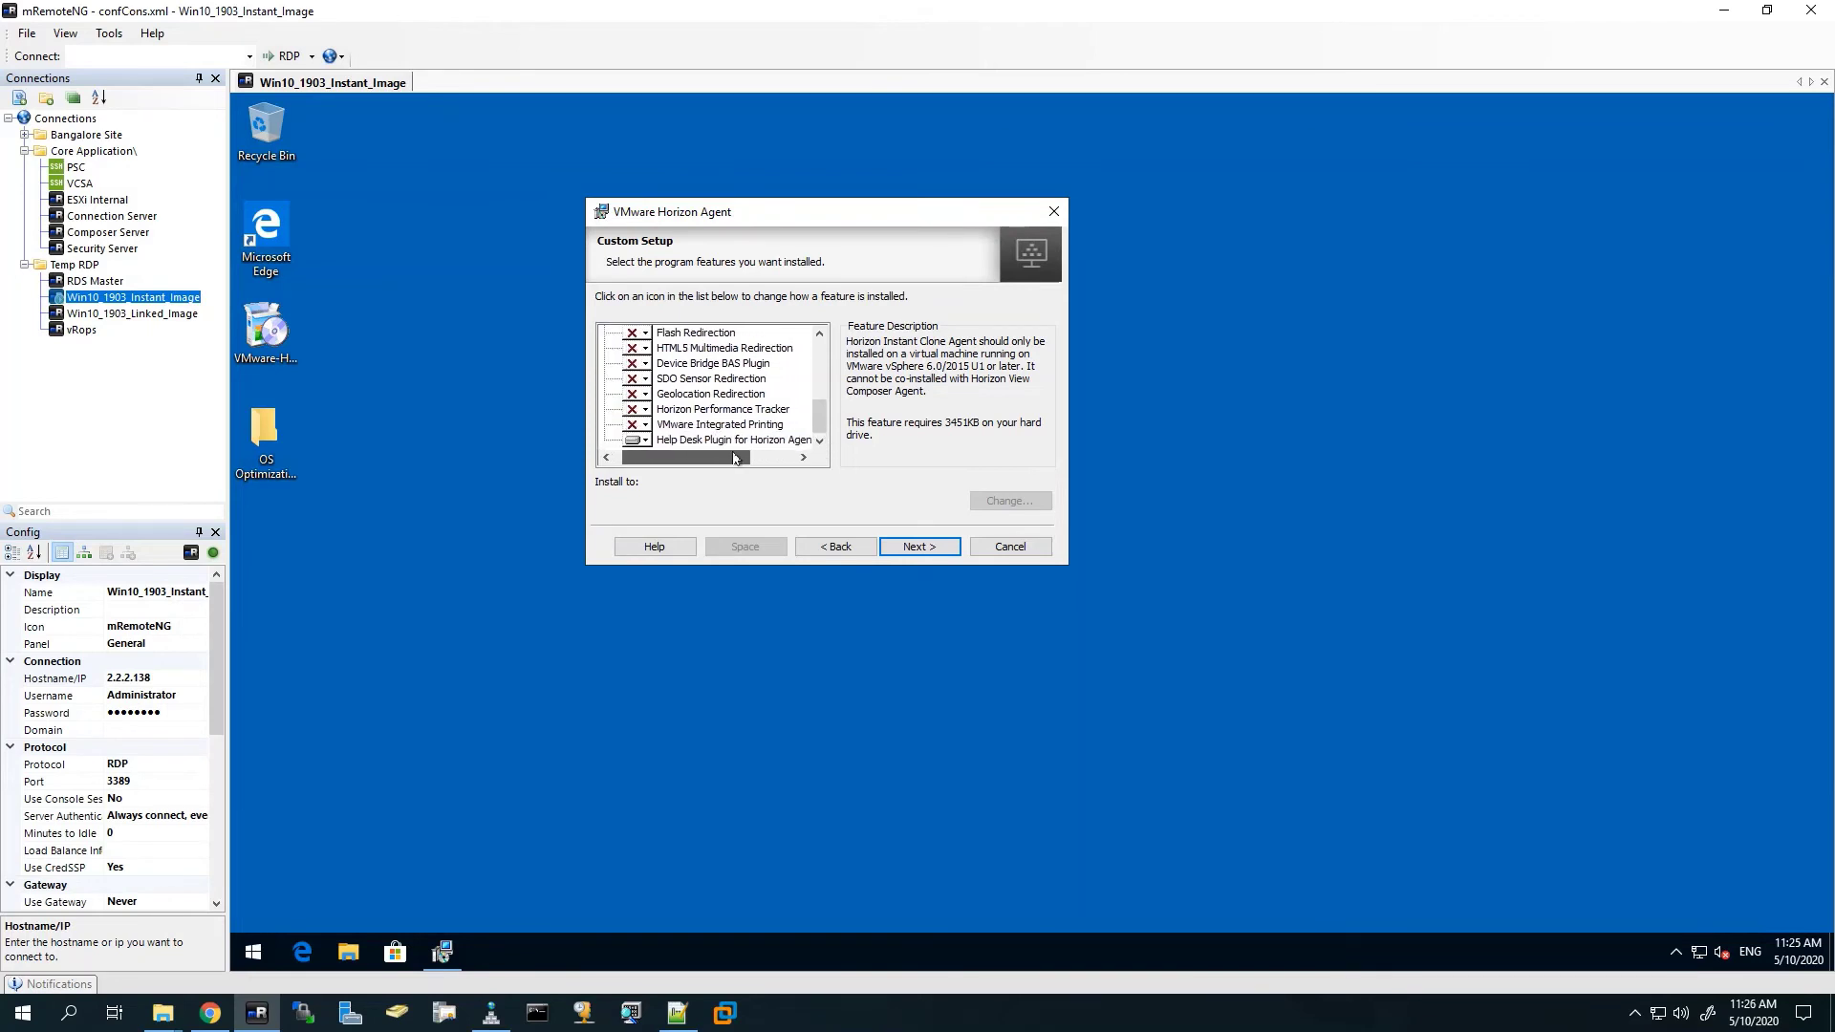
{"action": "scroll", "coordinate": [727, 424], "scroll_direction": "up", "scroll_amount": 1}
{"action": "scroll", "coordinate": [727, 424], "scroll_direction": "up", "scroll_amount": 1}
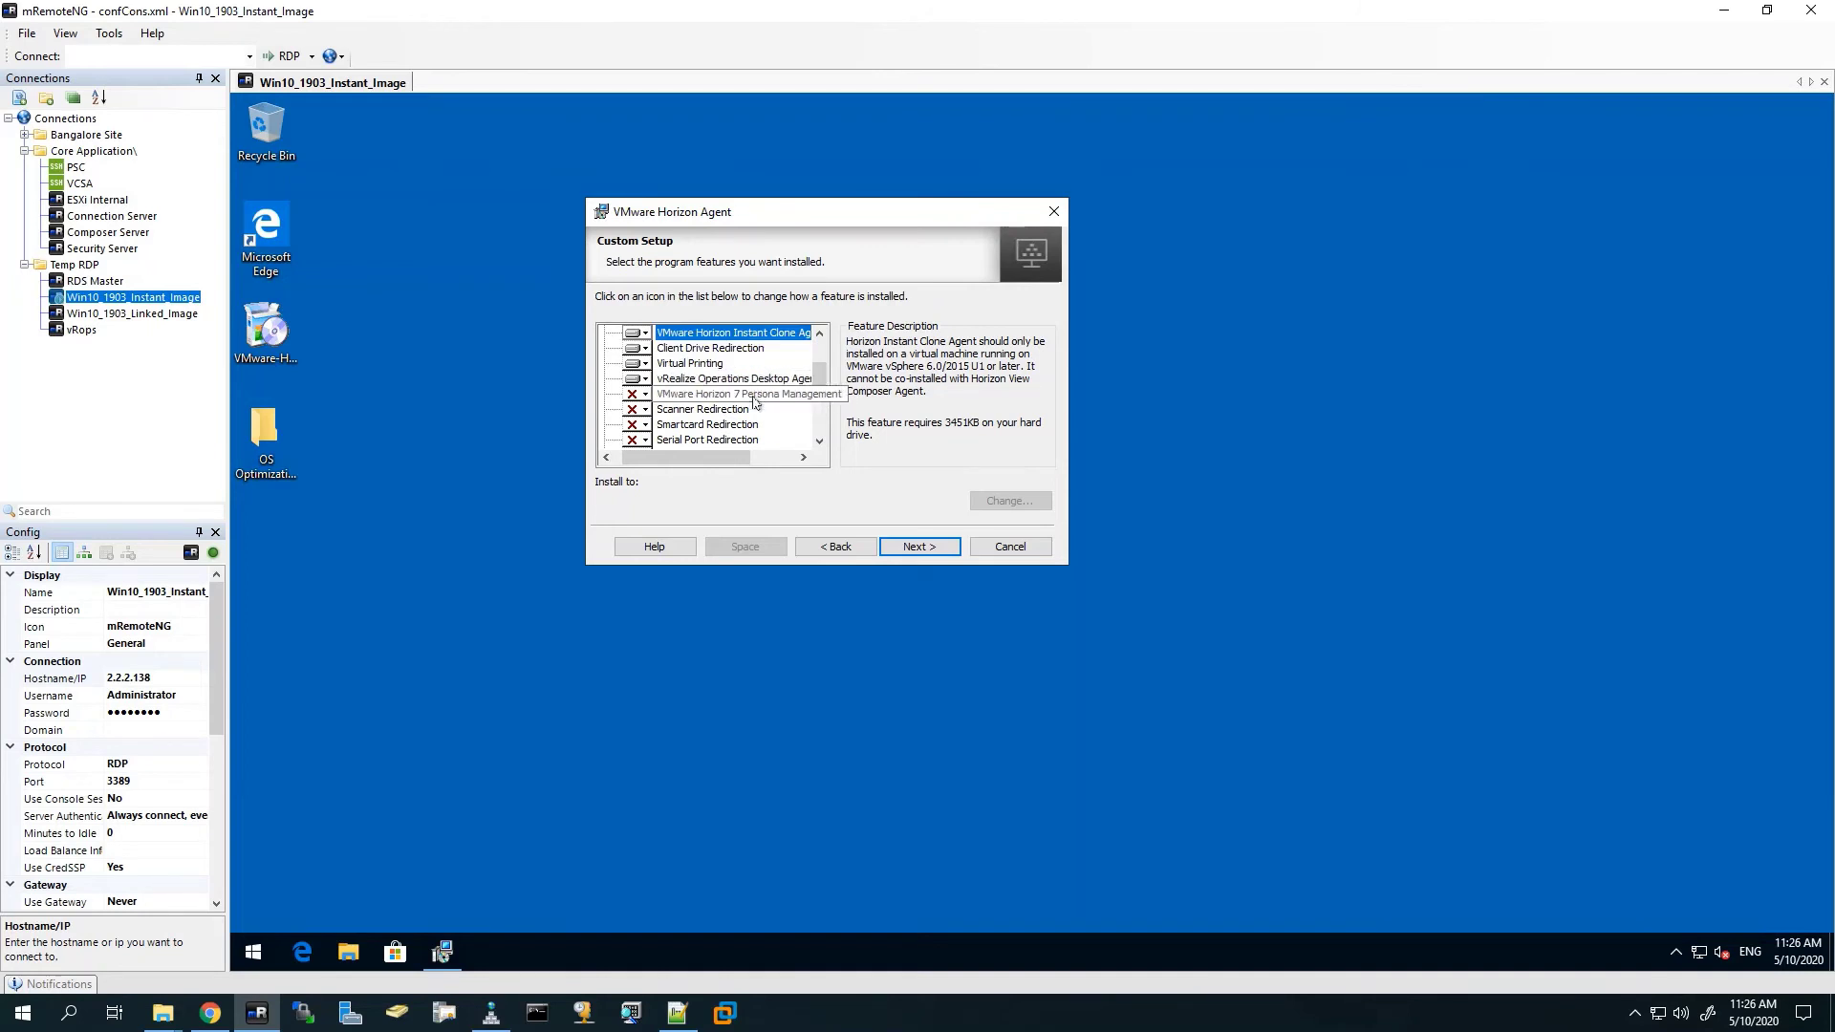
{"action": "scroll", "coordinate": [727, 425], "scroll_direction": "up", "scroll_amount": 2}
{"action": "left_click", "coordinate": [952, 549]}
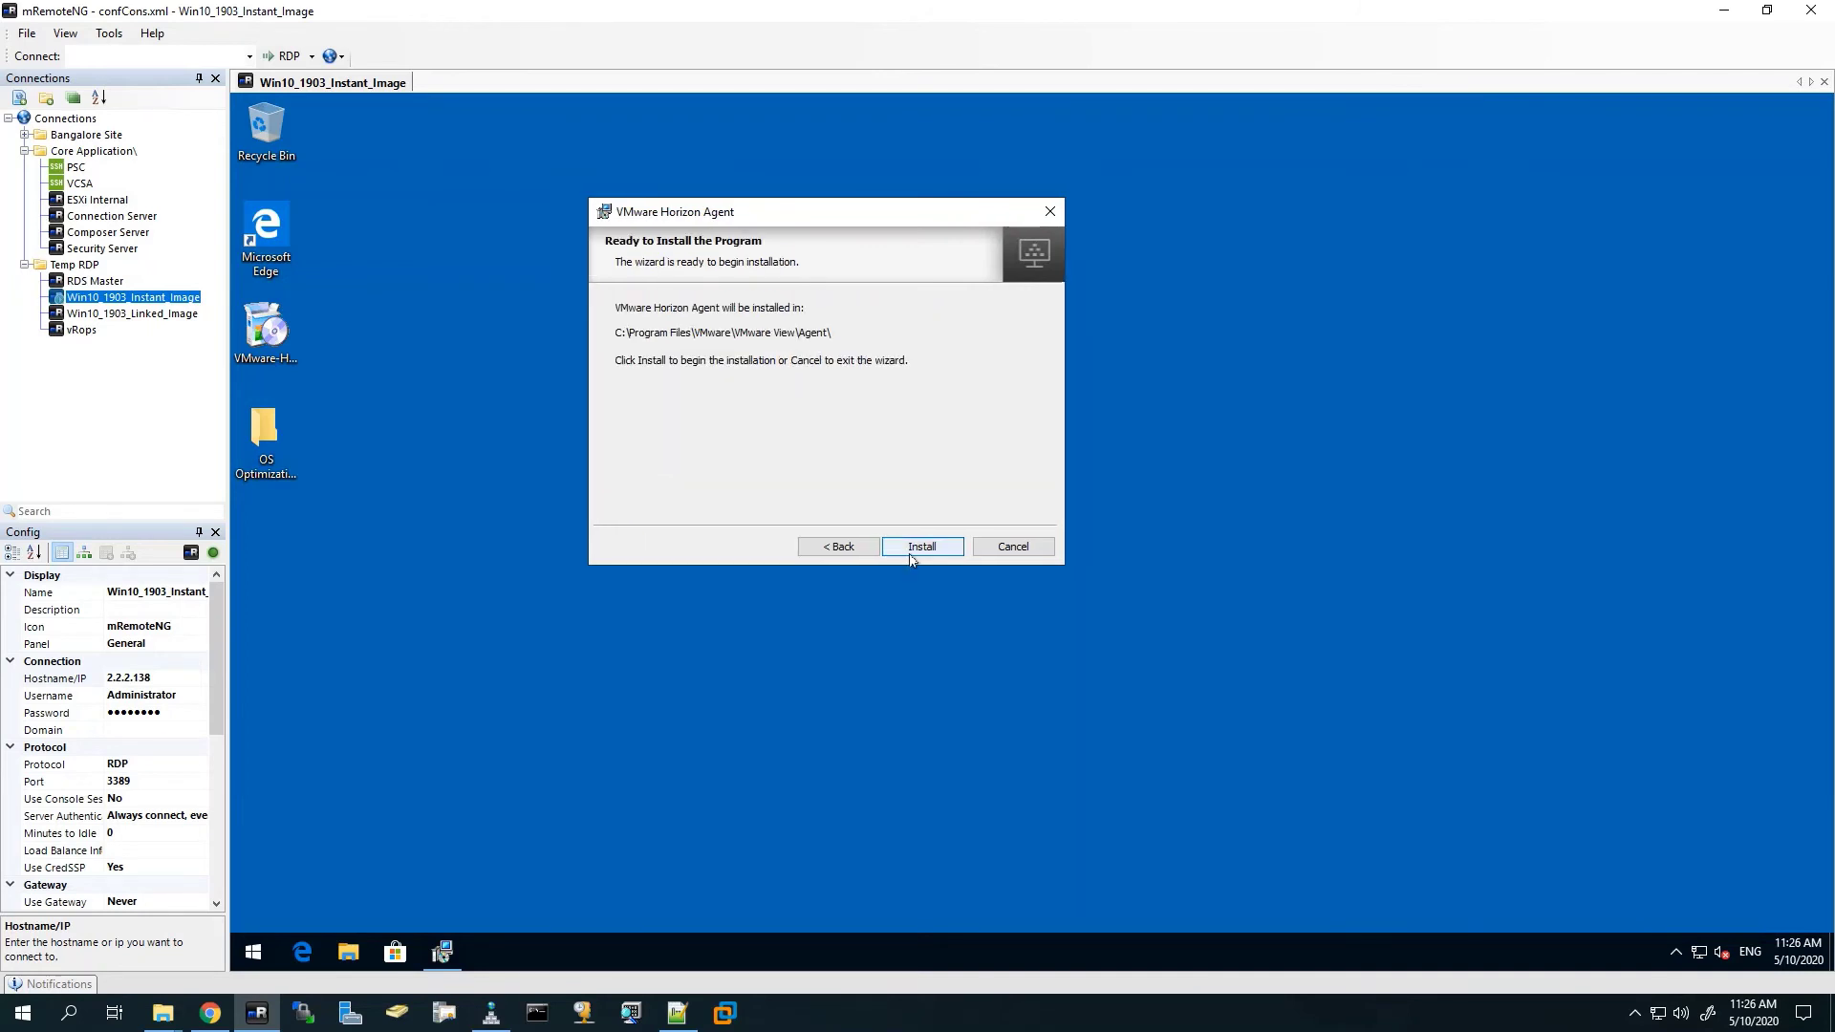
Step: Install VMware Horizon Agent, finish the wizard, and accept restarting the Win10_1903_Instant_Image VM
{"action": "left_click", "coordinate": [909, 547]}
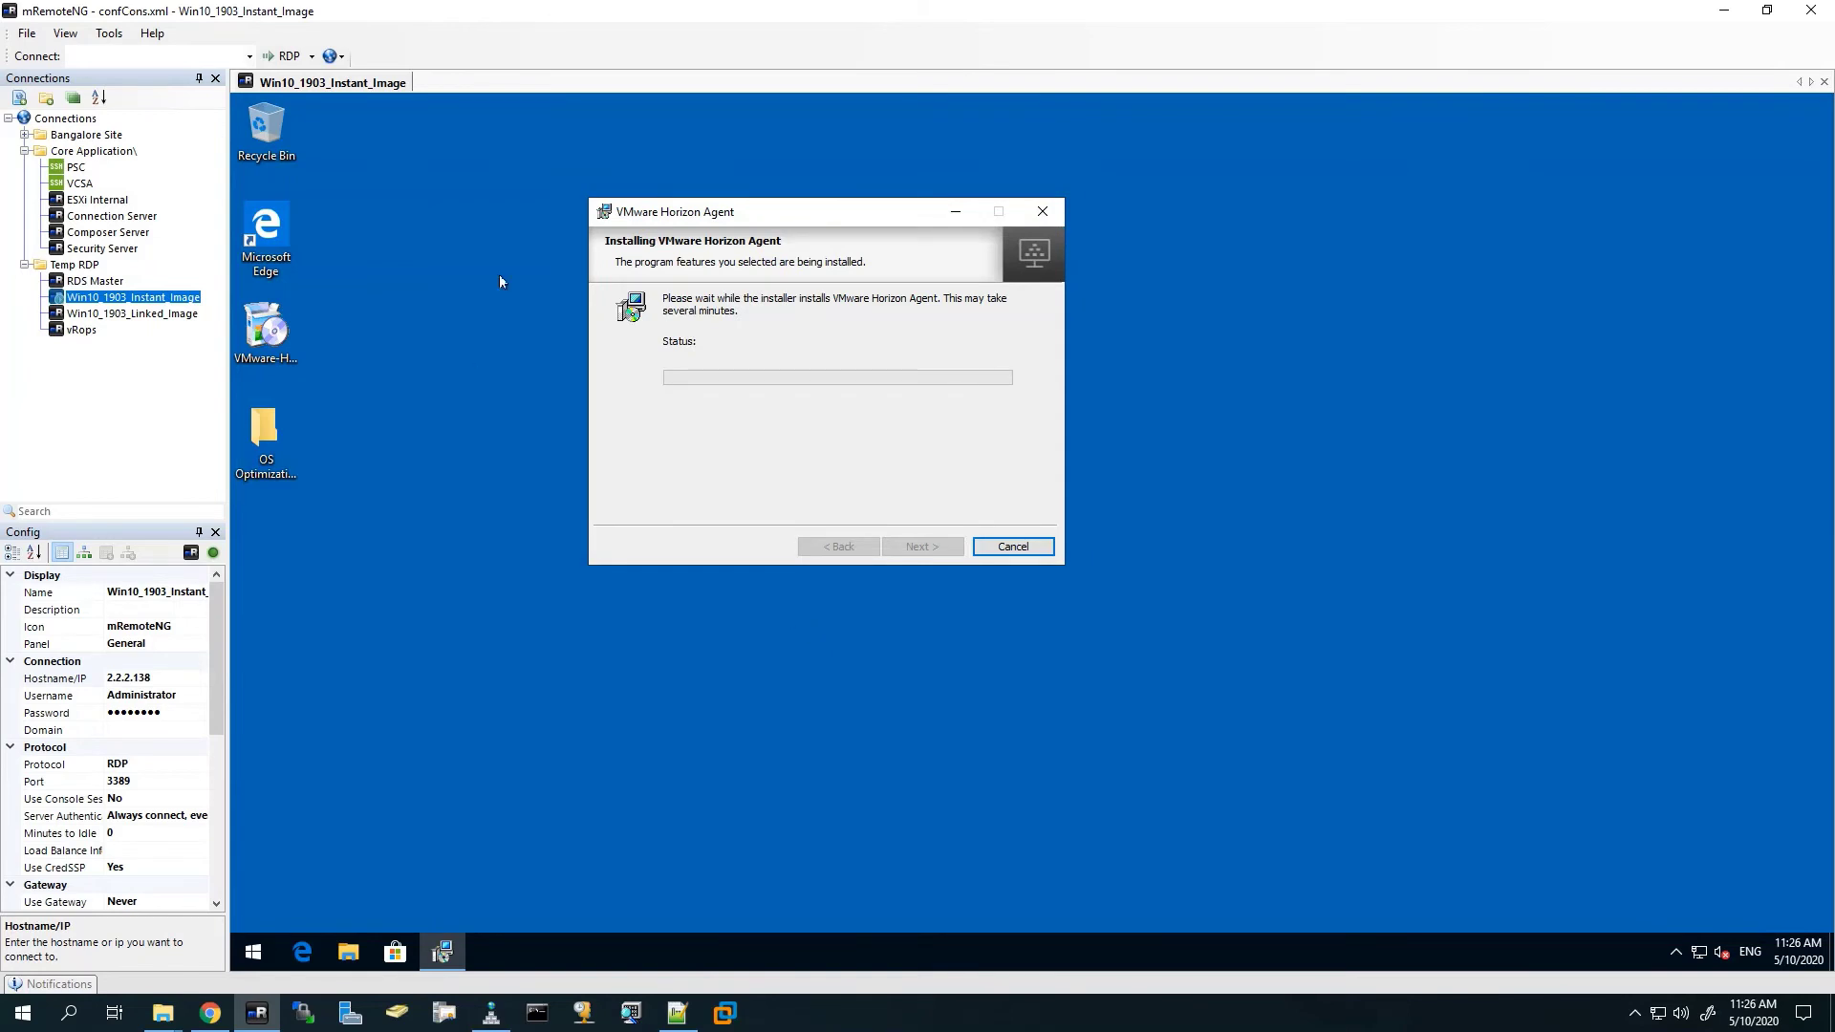
{"action": "left_click_drag", "start_coordinate": [831, 223], "coordinate": [1042, 296]}
{"action": "left_click", "coordinate": [1144, 1012]}
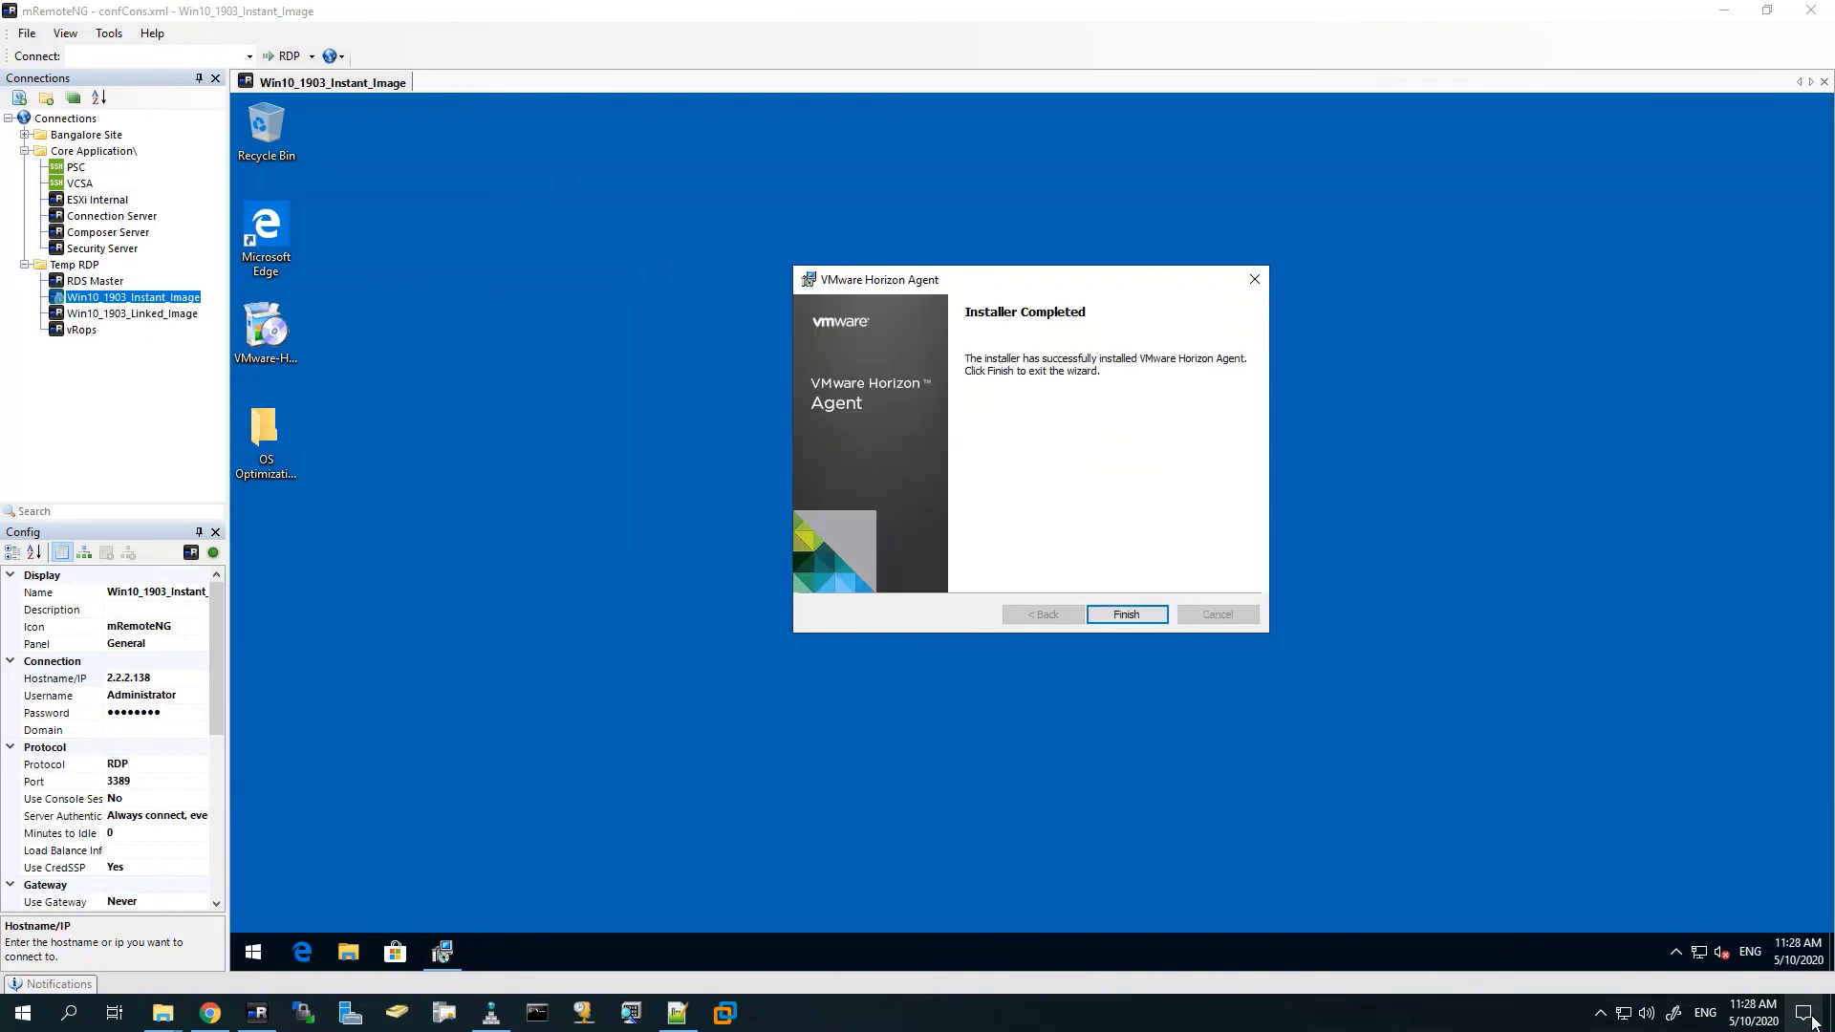
{"action": "left_click", "coordinate": [1128, 614]}
{"action": "left_click", "coordinate": [1002, 578]}
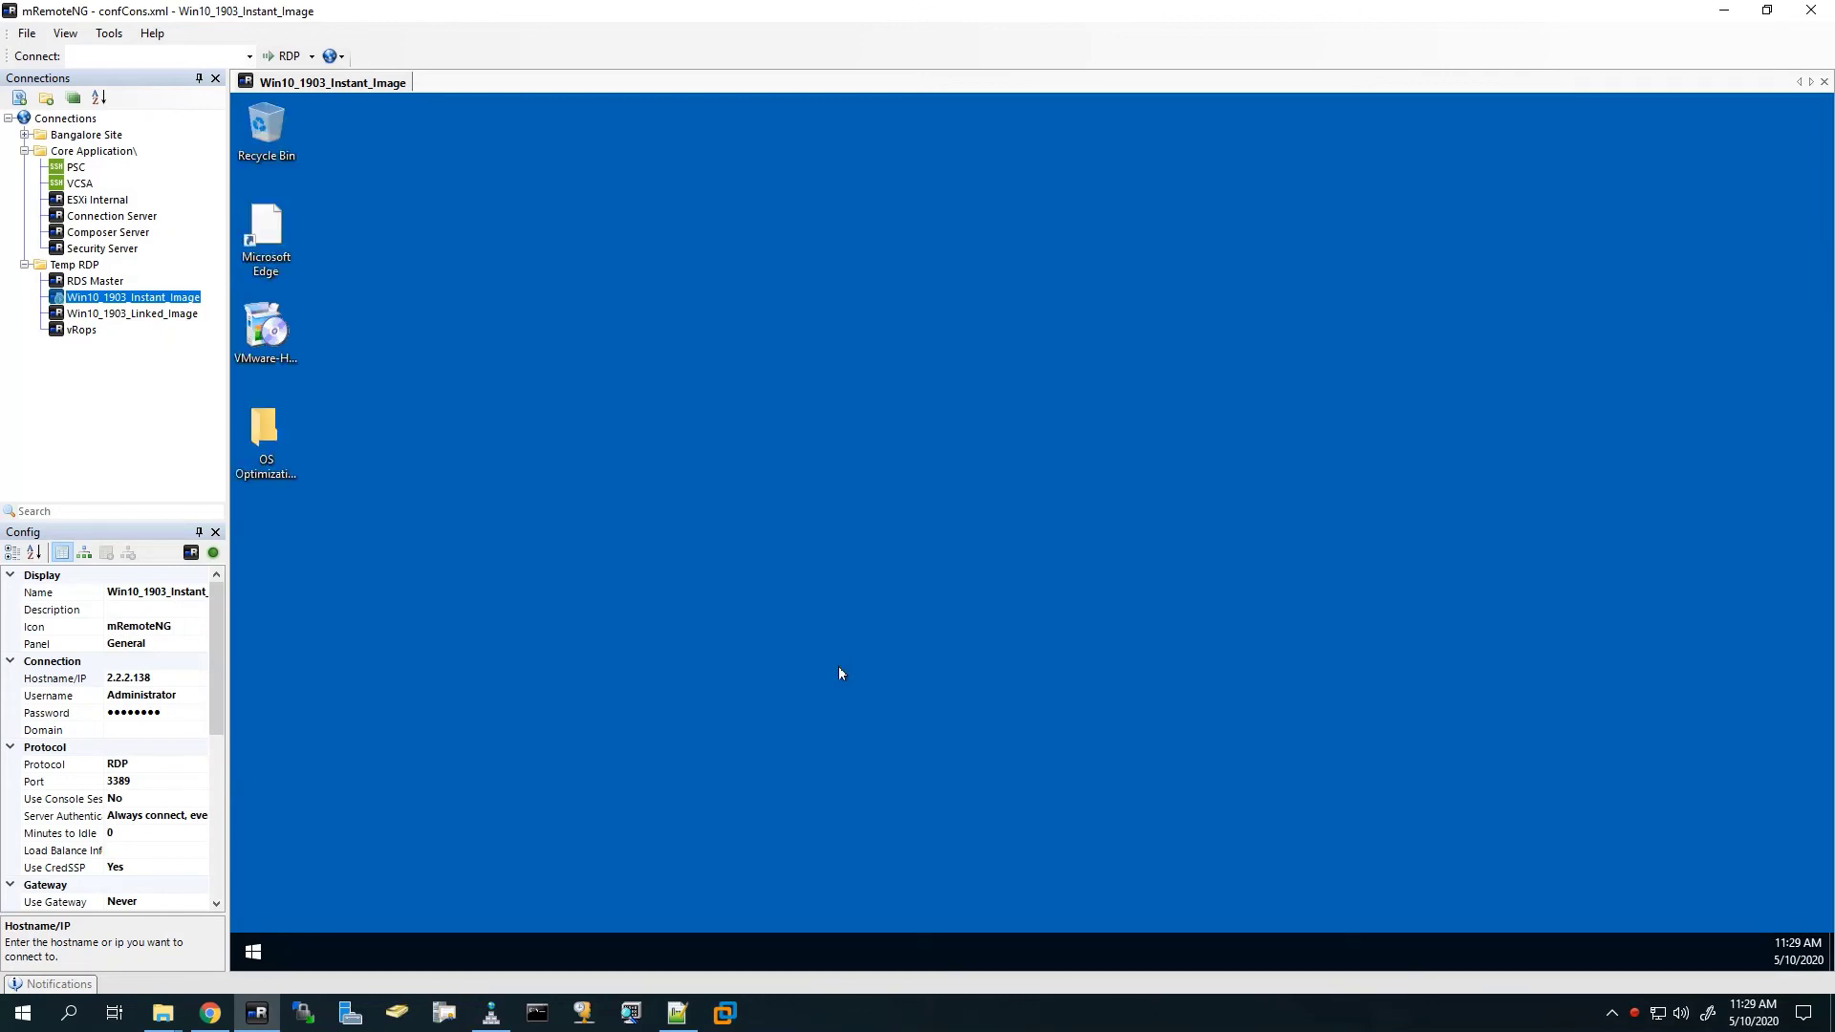
{"action": "right_click", "coordinate": [531, 471]}
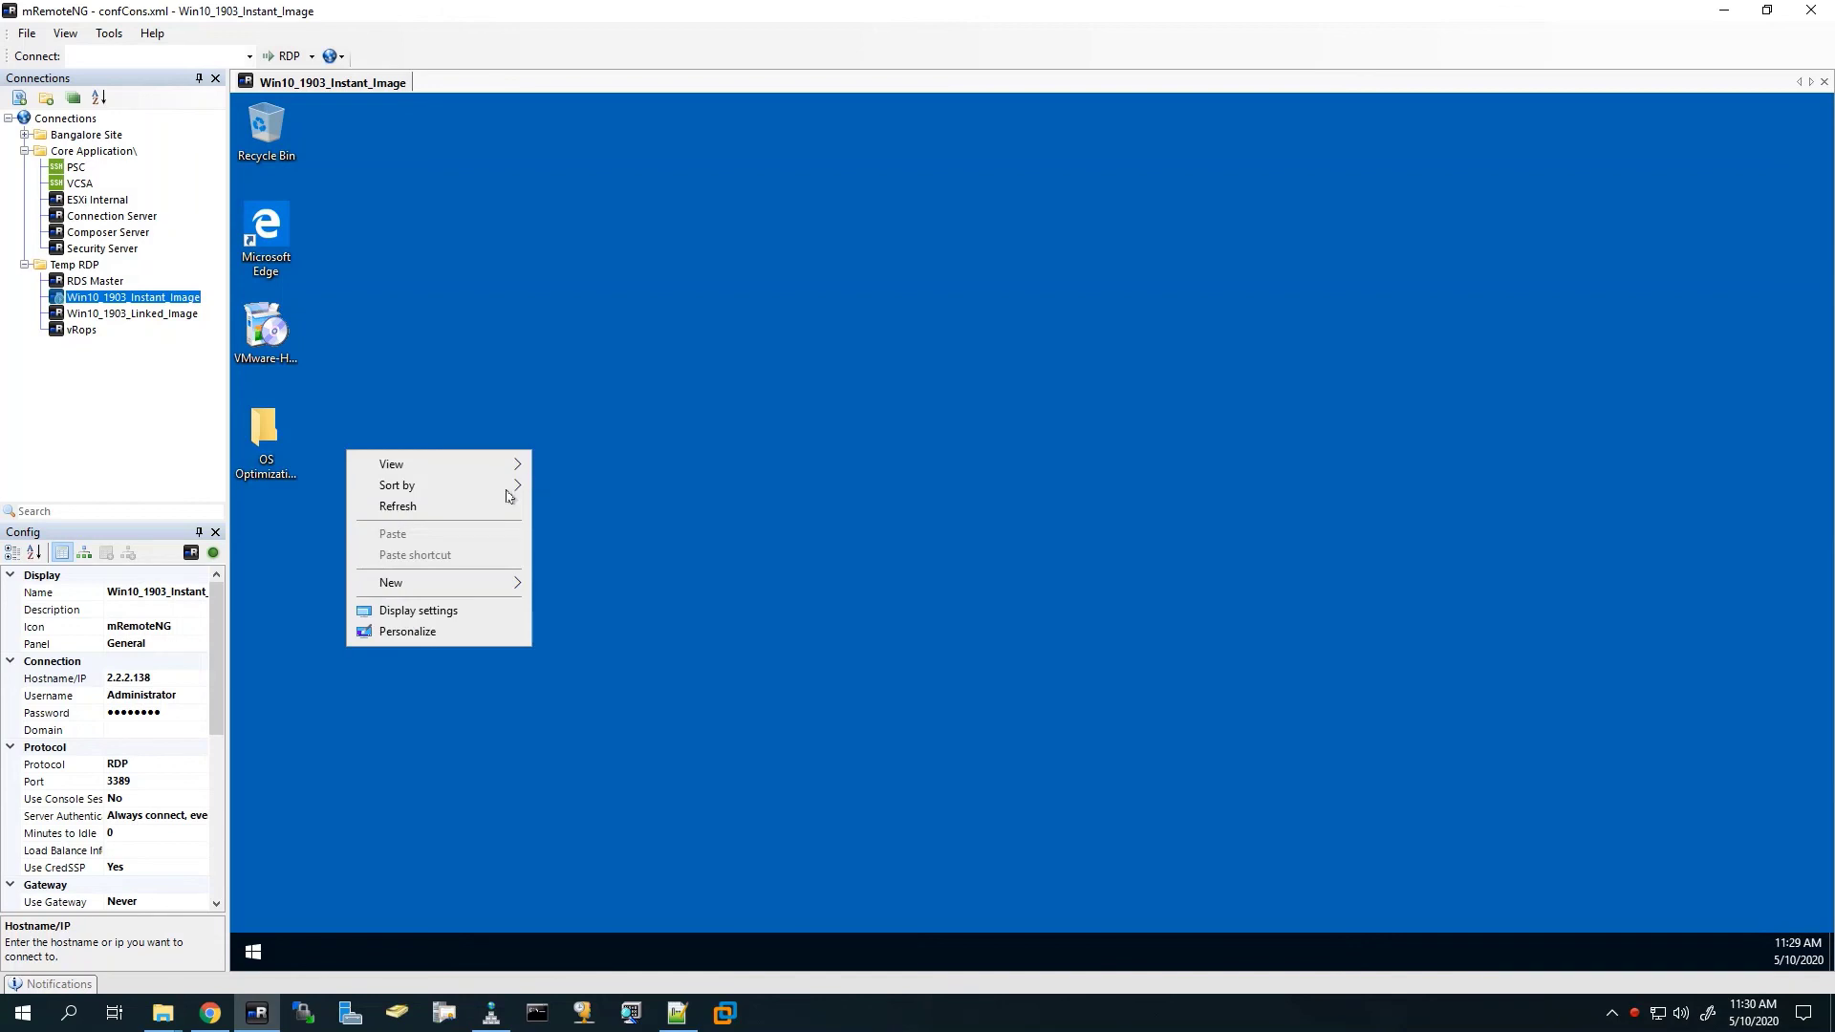
{"action": "left_click", "coordinate": [459, 506]}
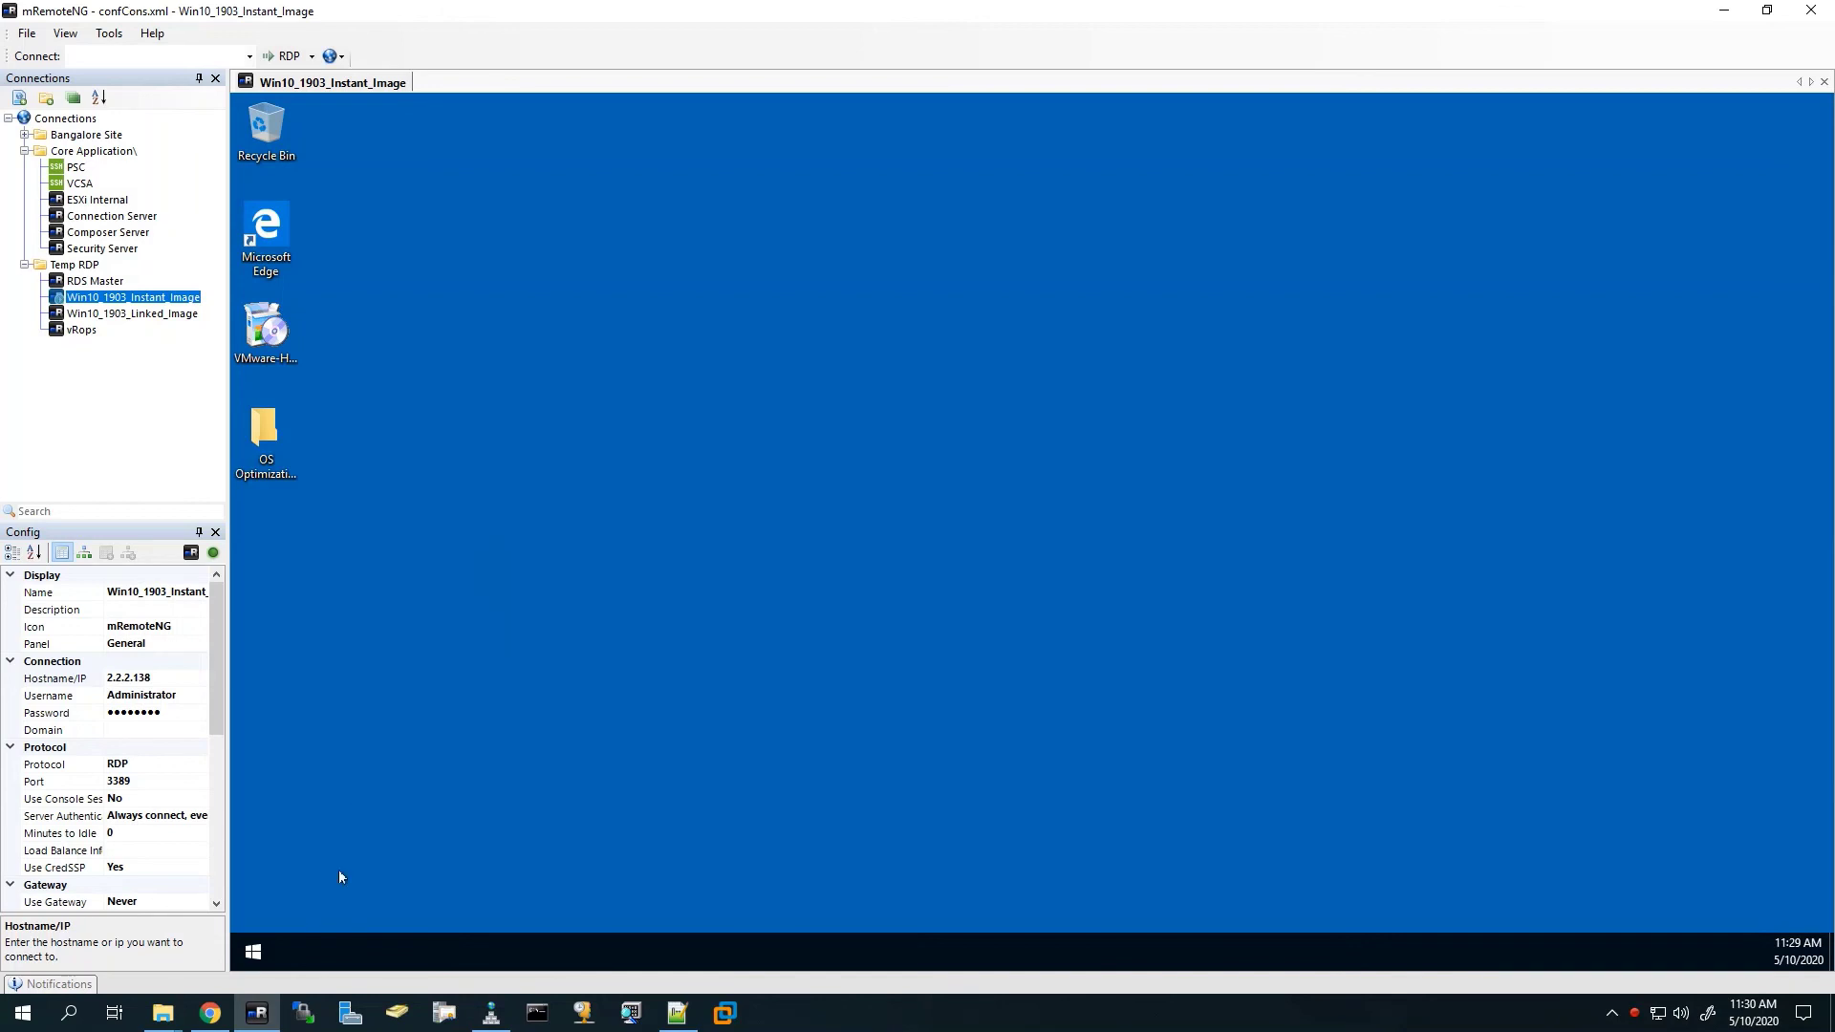
{"action": "right_click", "coordinate": [253, 948]}
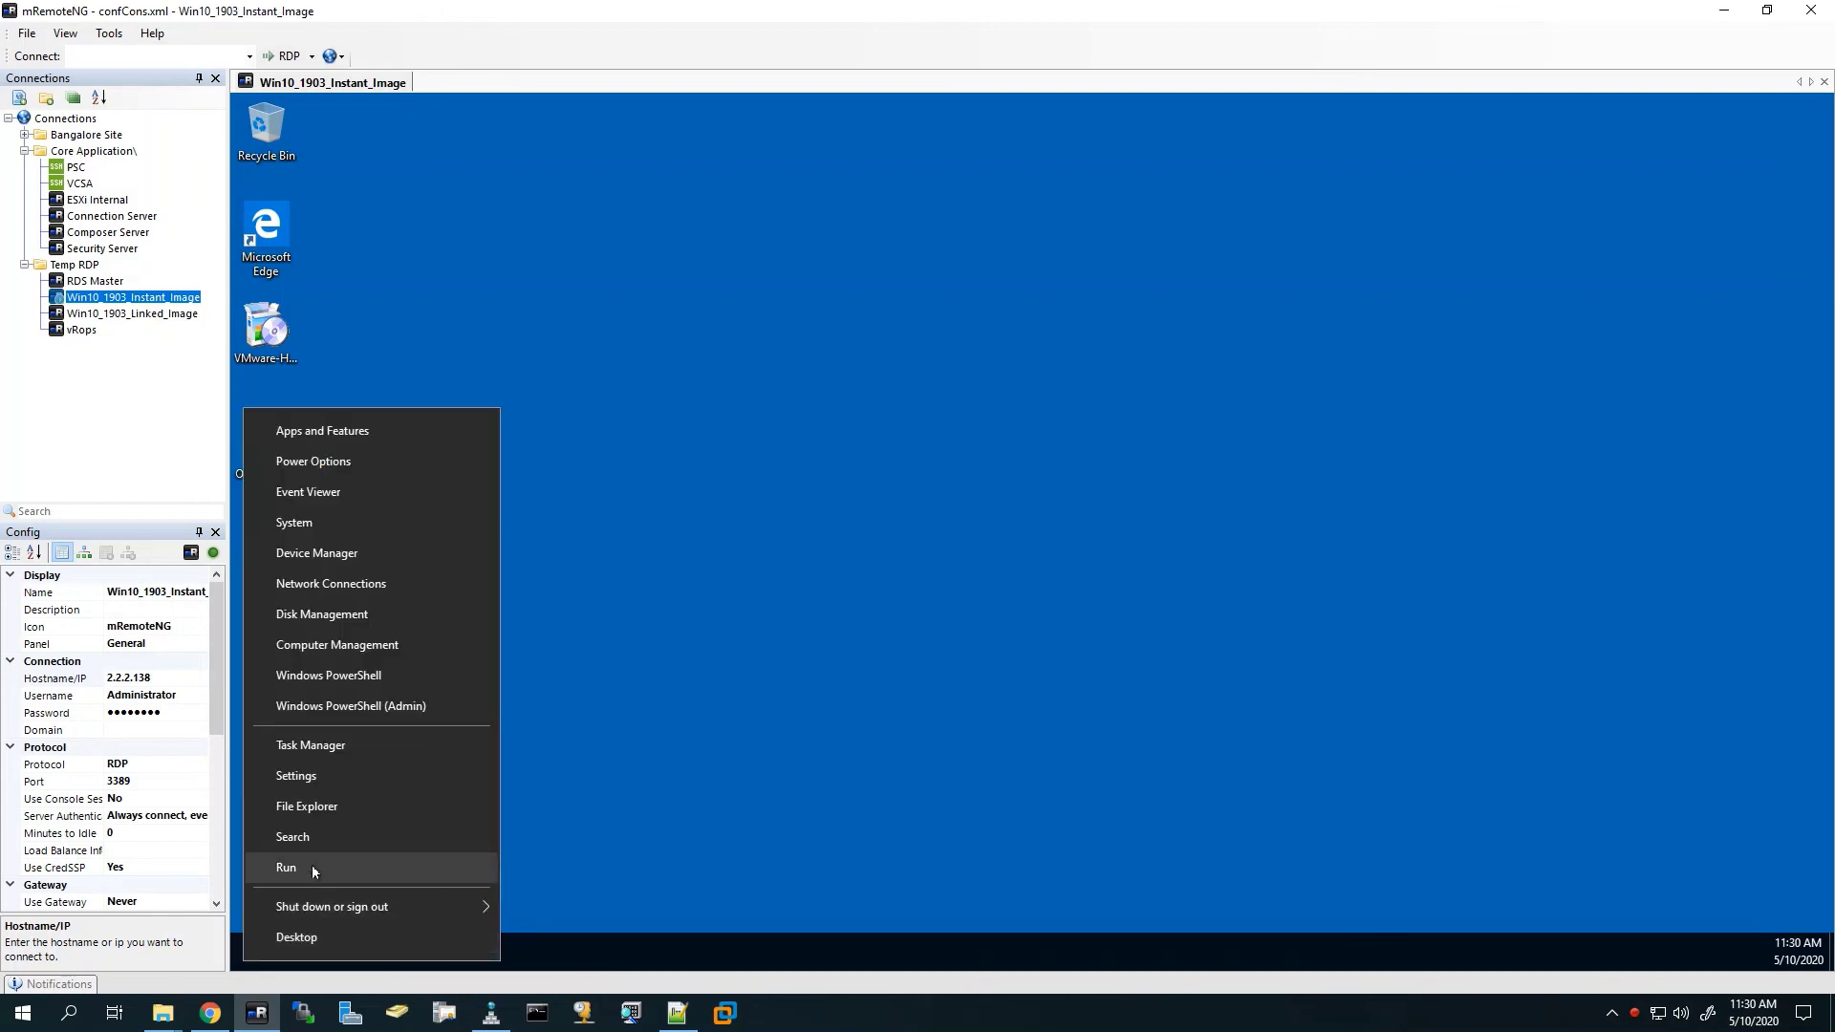
{"action": "left_click", "coordinate": [311, 864]}
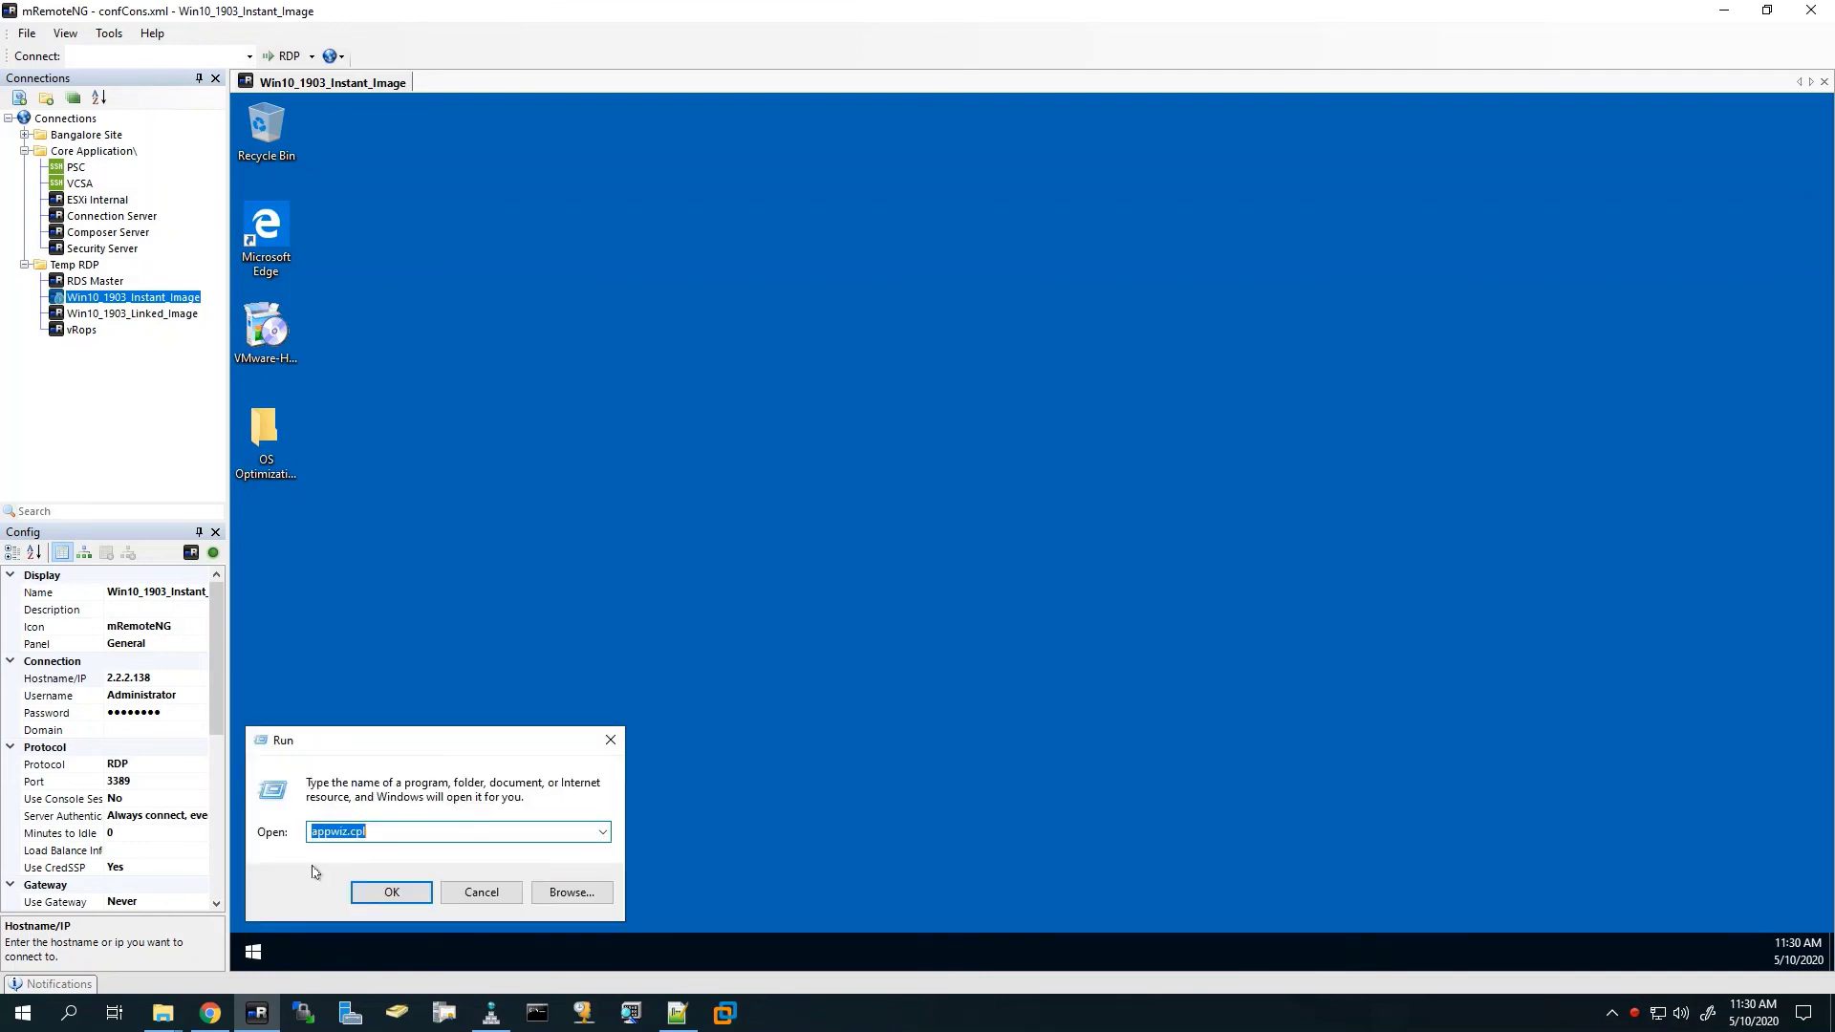
{"action": "left_click", "coordinate": [388, 896]}
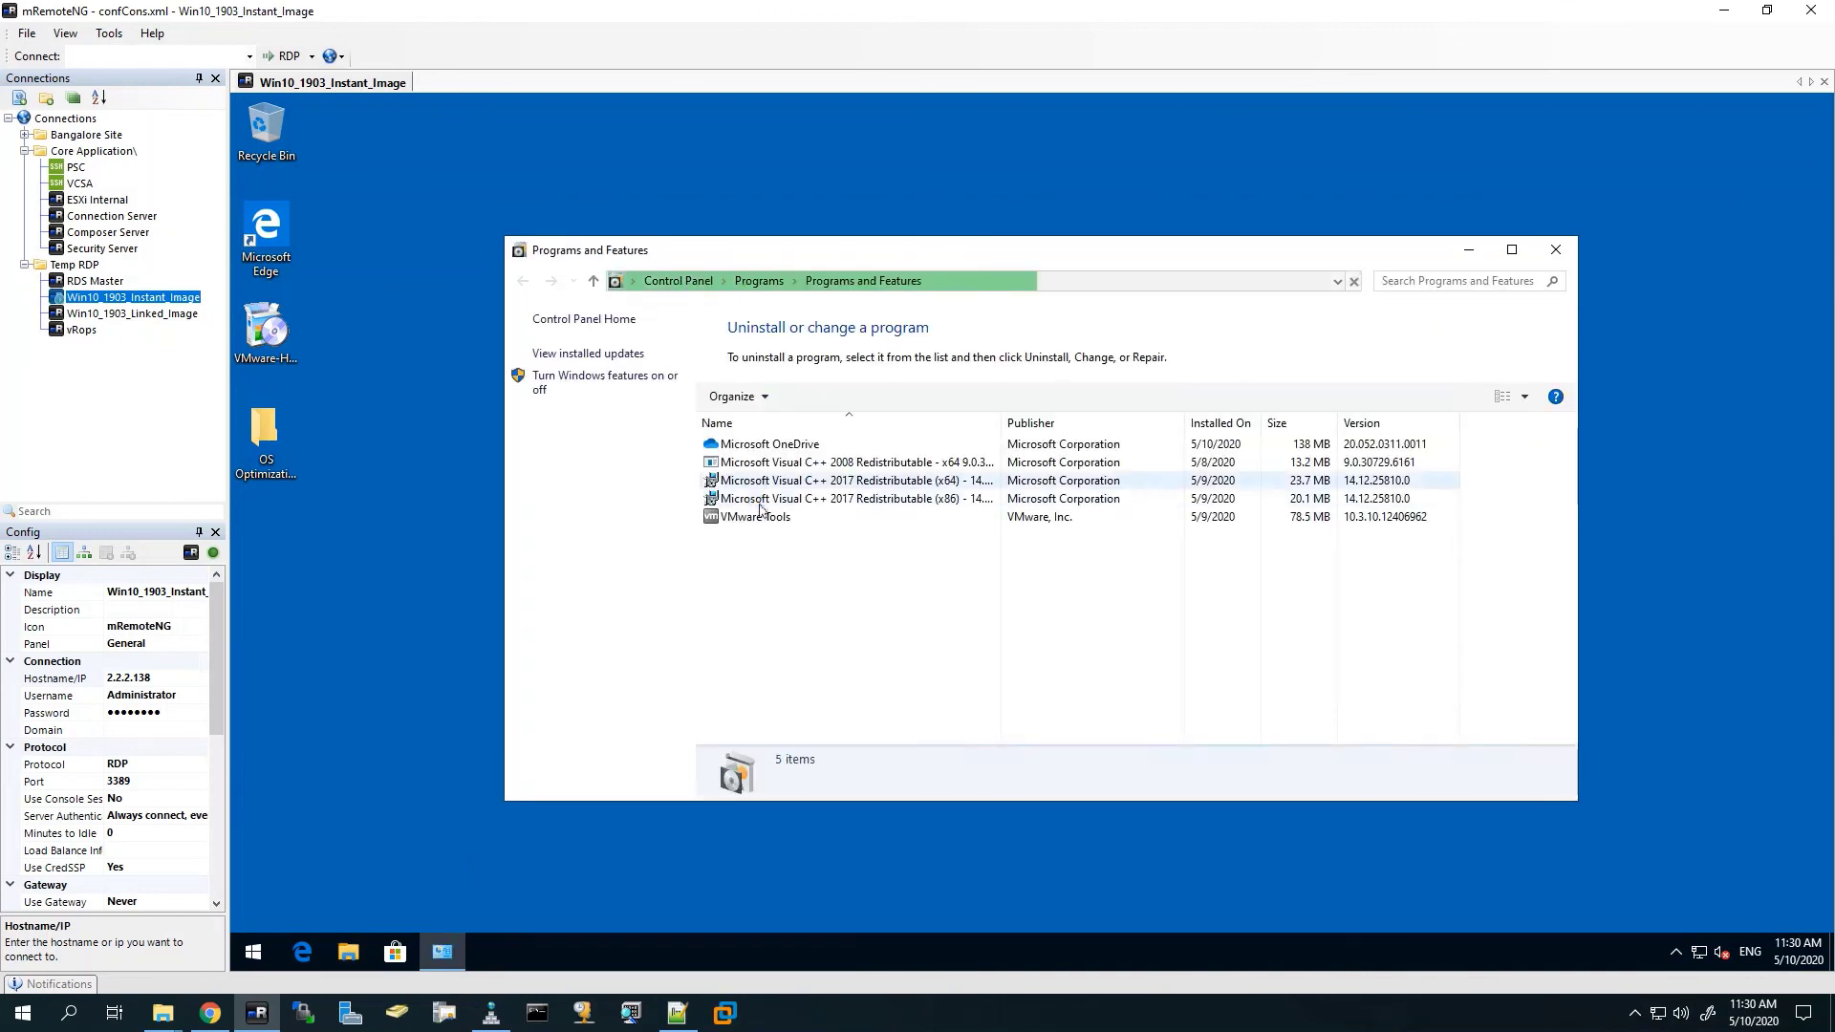
{"action": "left_click", "coordinate": [762, 535]}
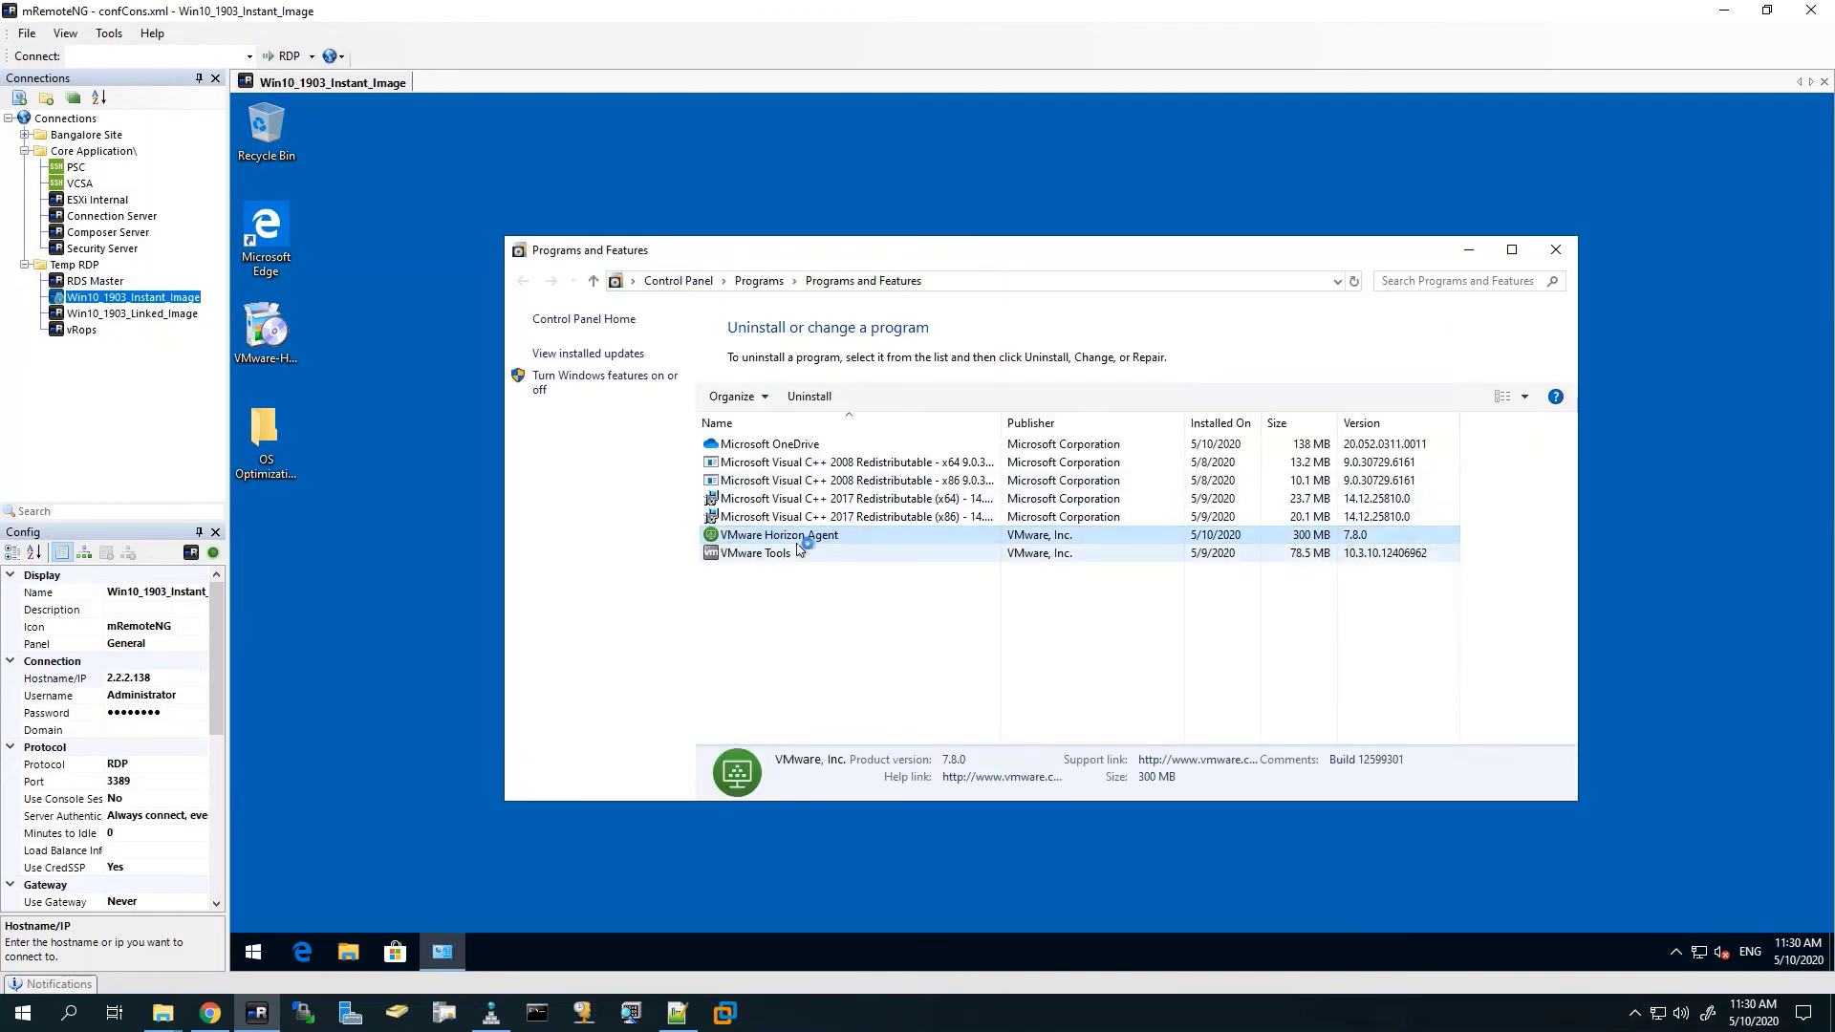
{"action": "left_click", "coordinate": [824, 554]}
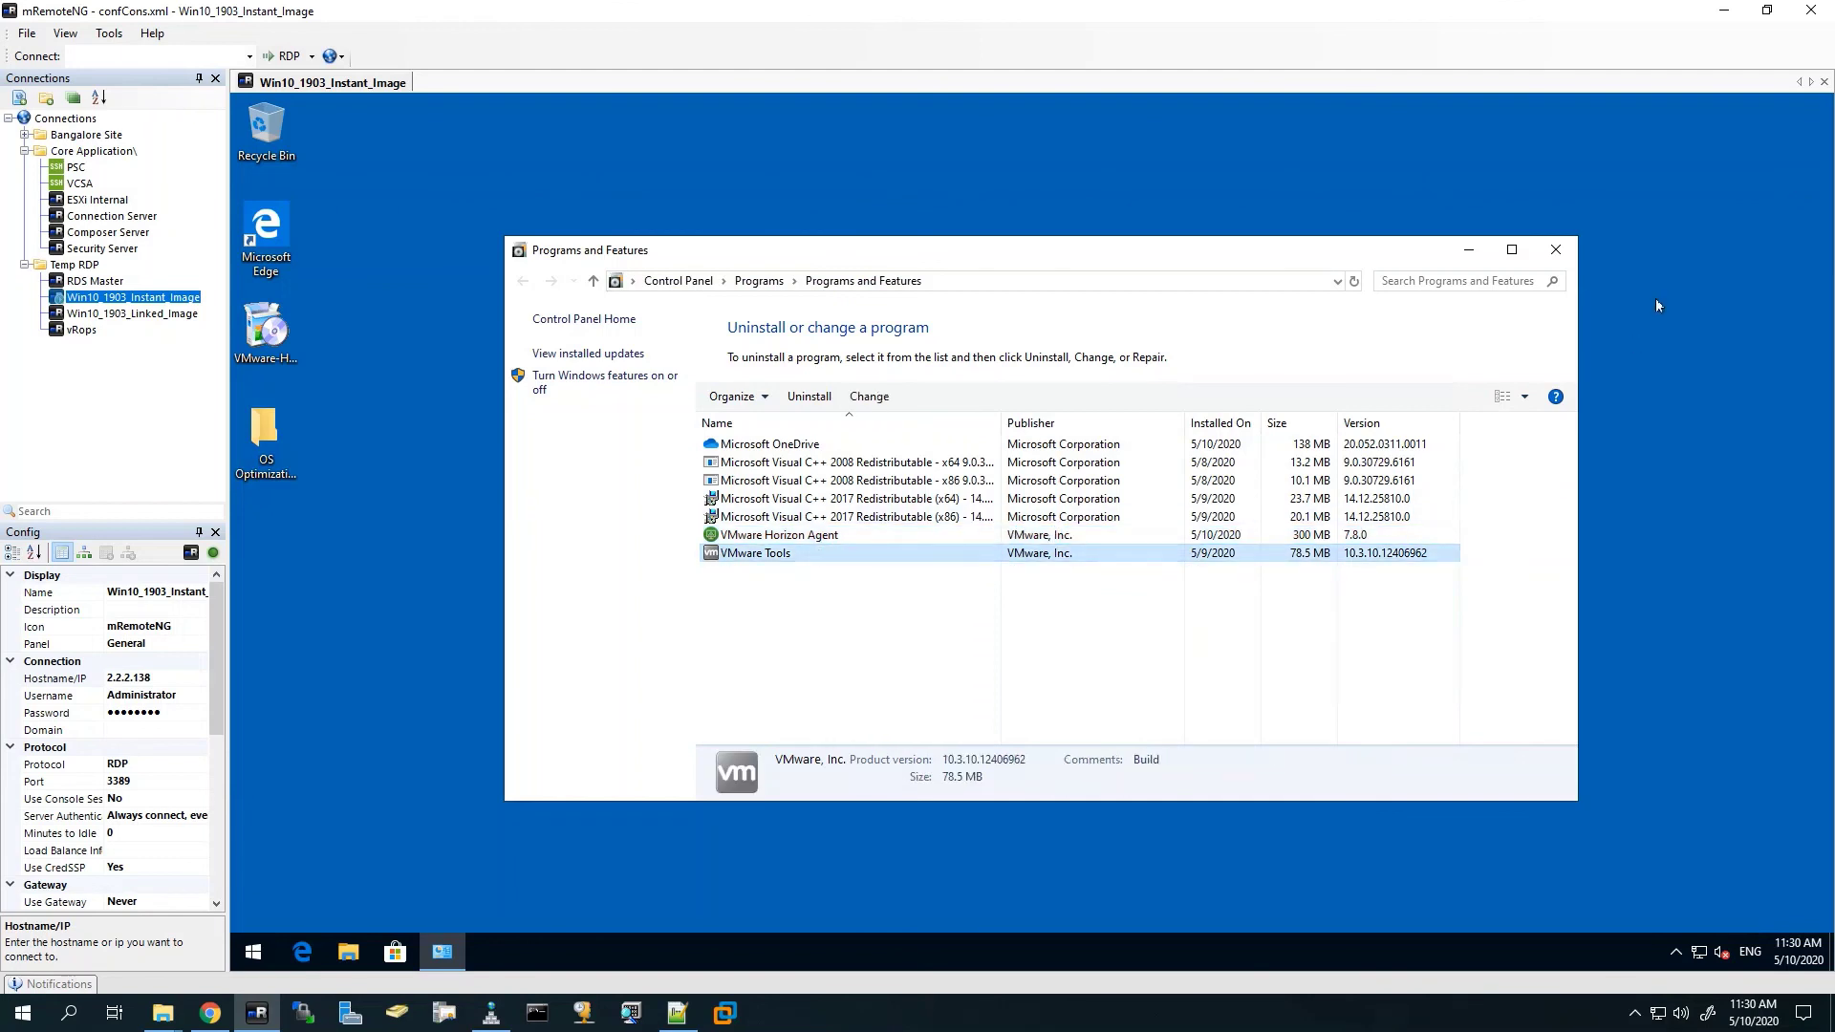
{"action": "left_click", "coordinate": [1555, 250]}
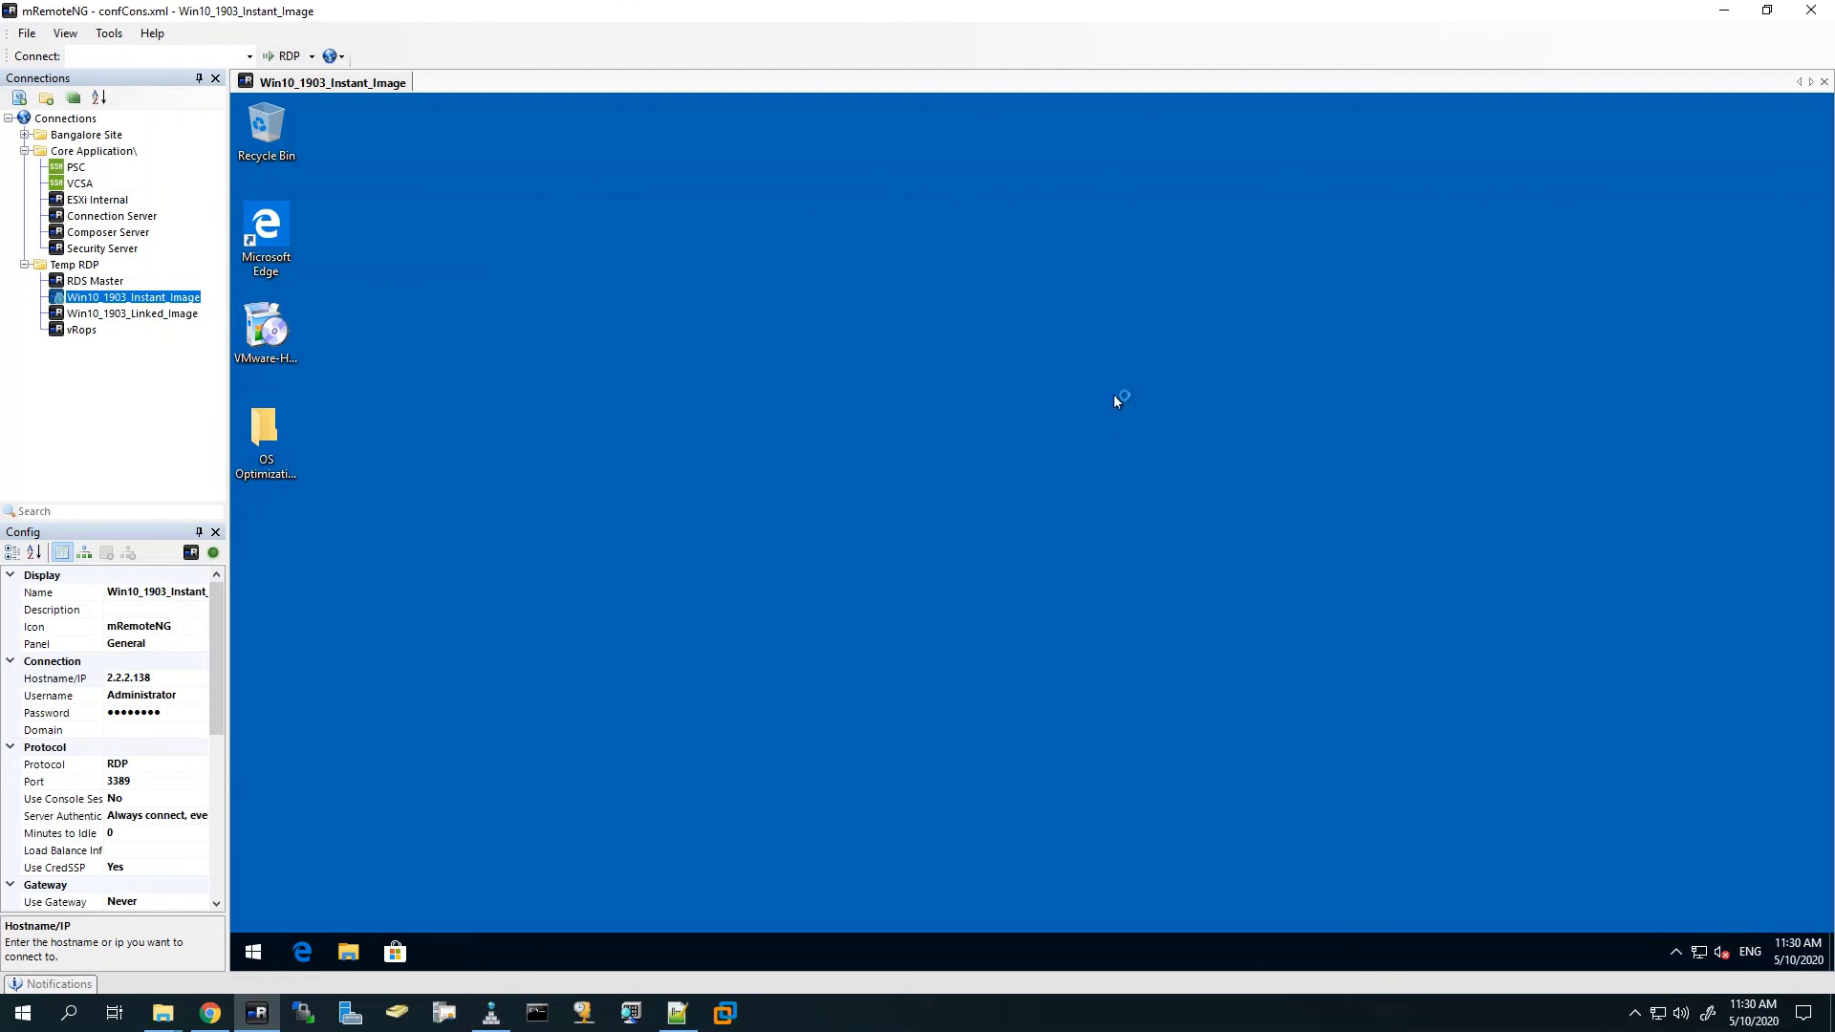
Step: Shut down the remote Win10_1903_Instant_Image machine from its Start menu Power options
{"action": "left_click", "coordinate": [255, 954]}
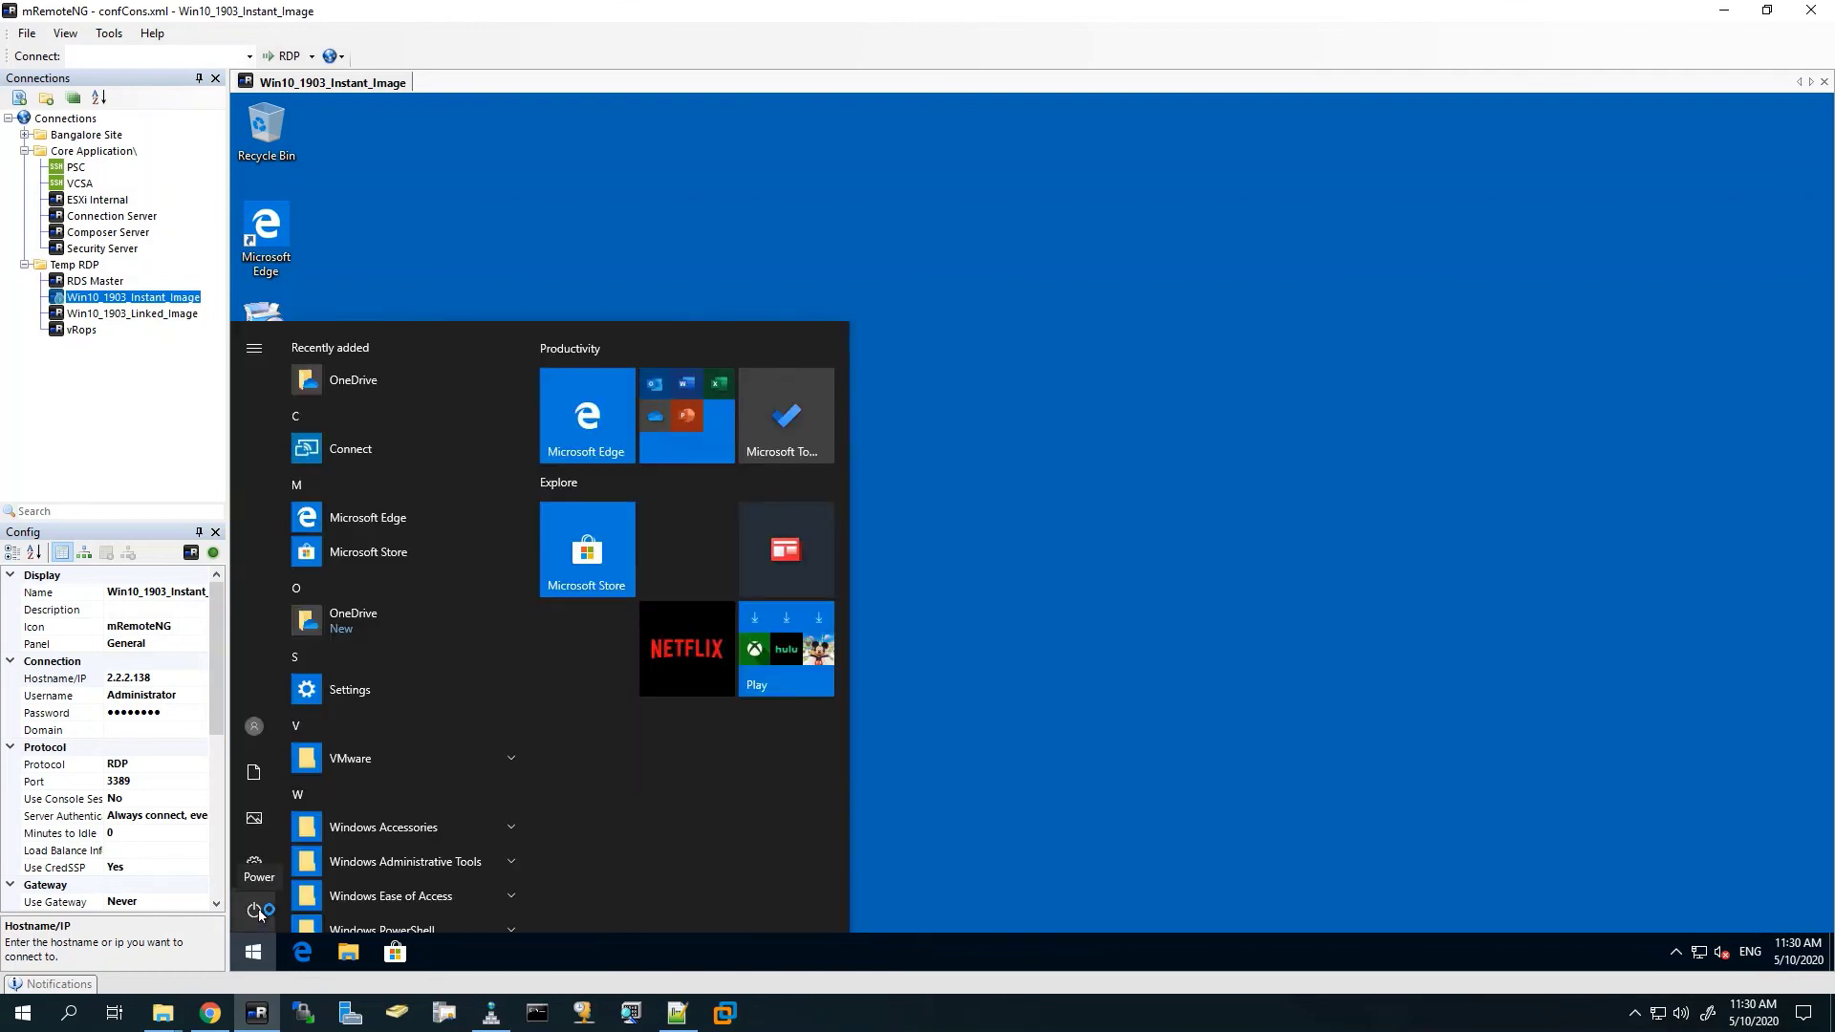
{"action": "left_click", "coordinate": [255, 911]}
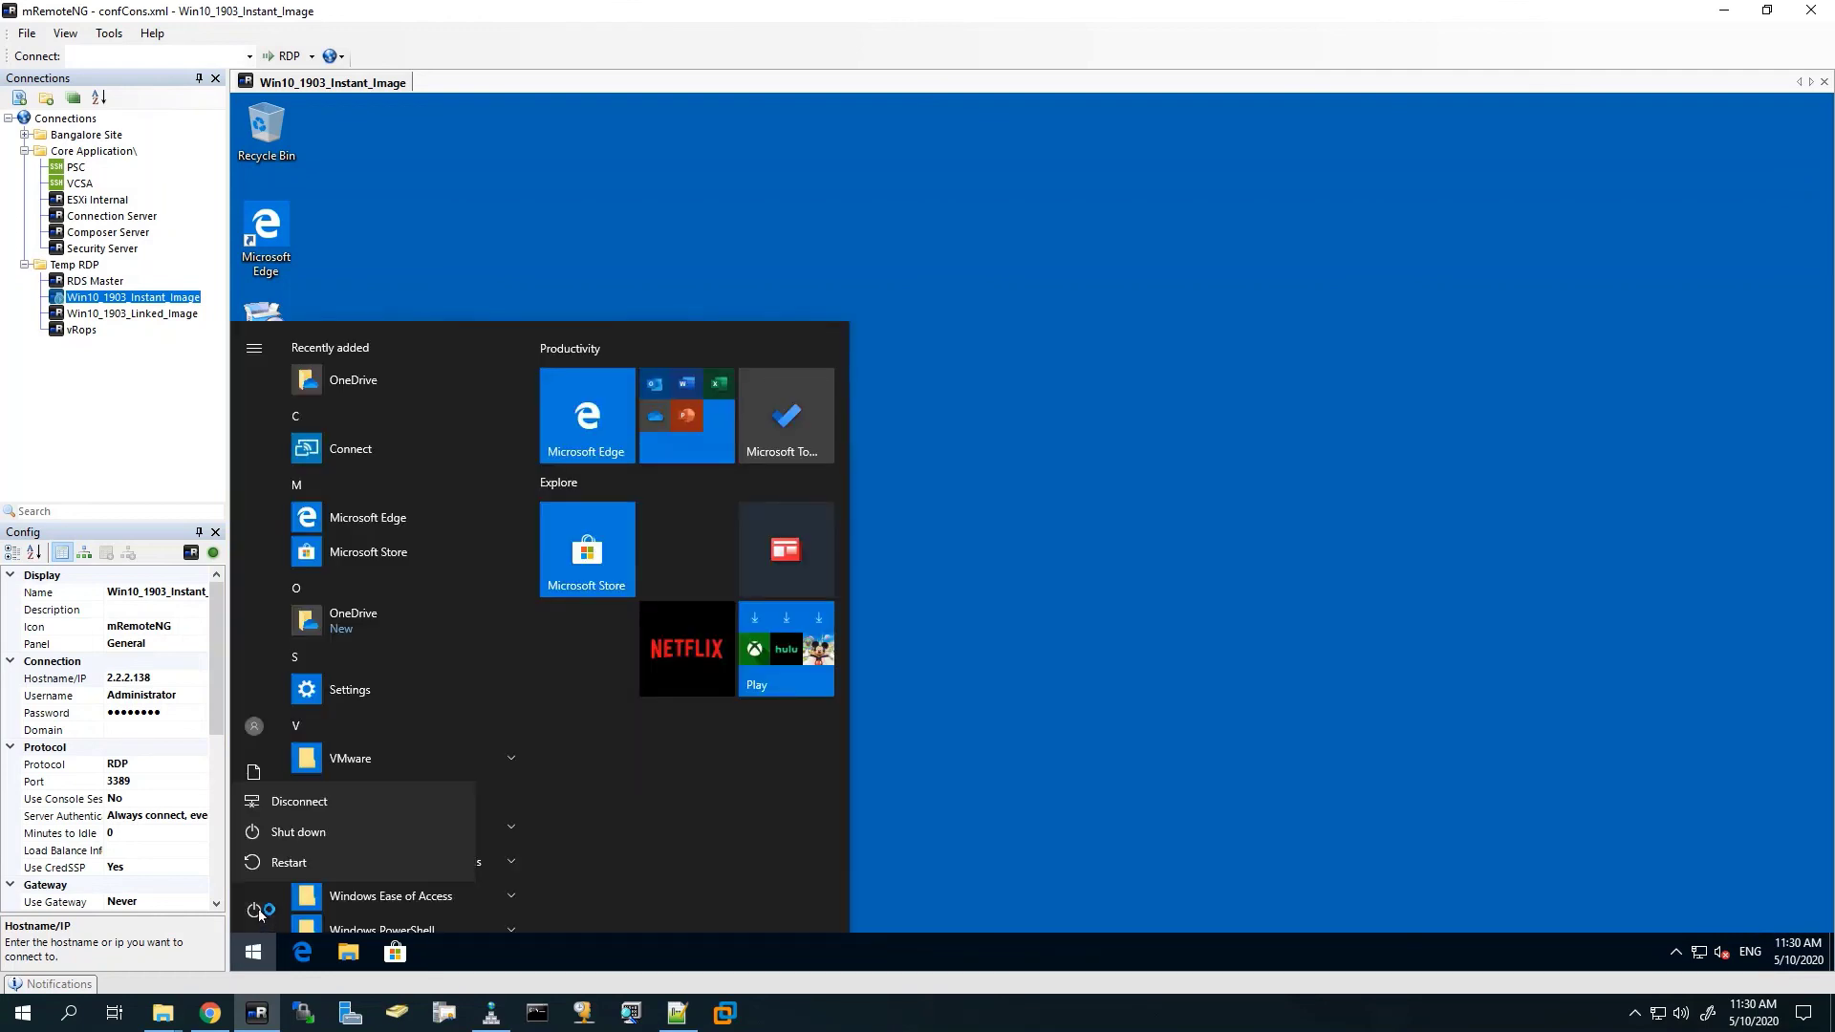
{"action": "left_click", "coordinate": [300, 831]}
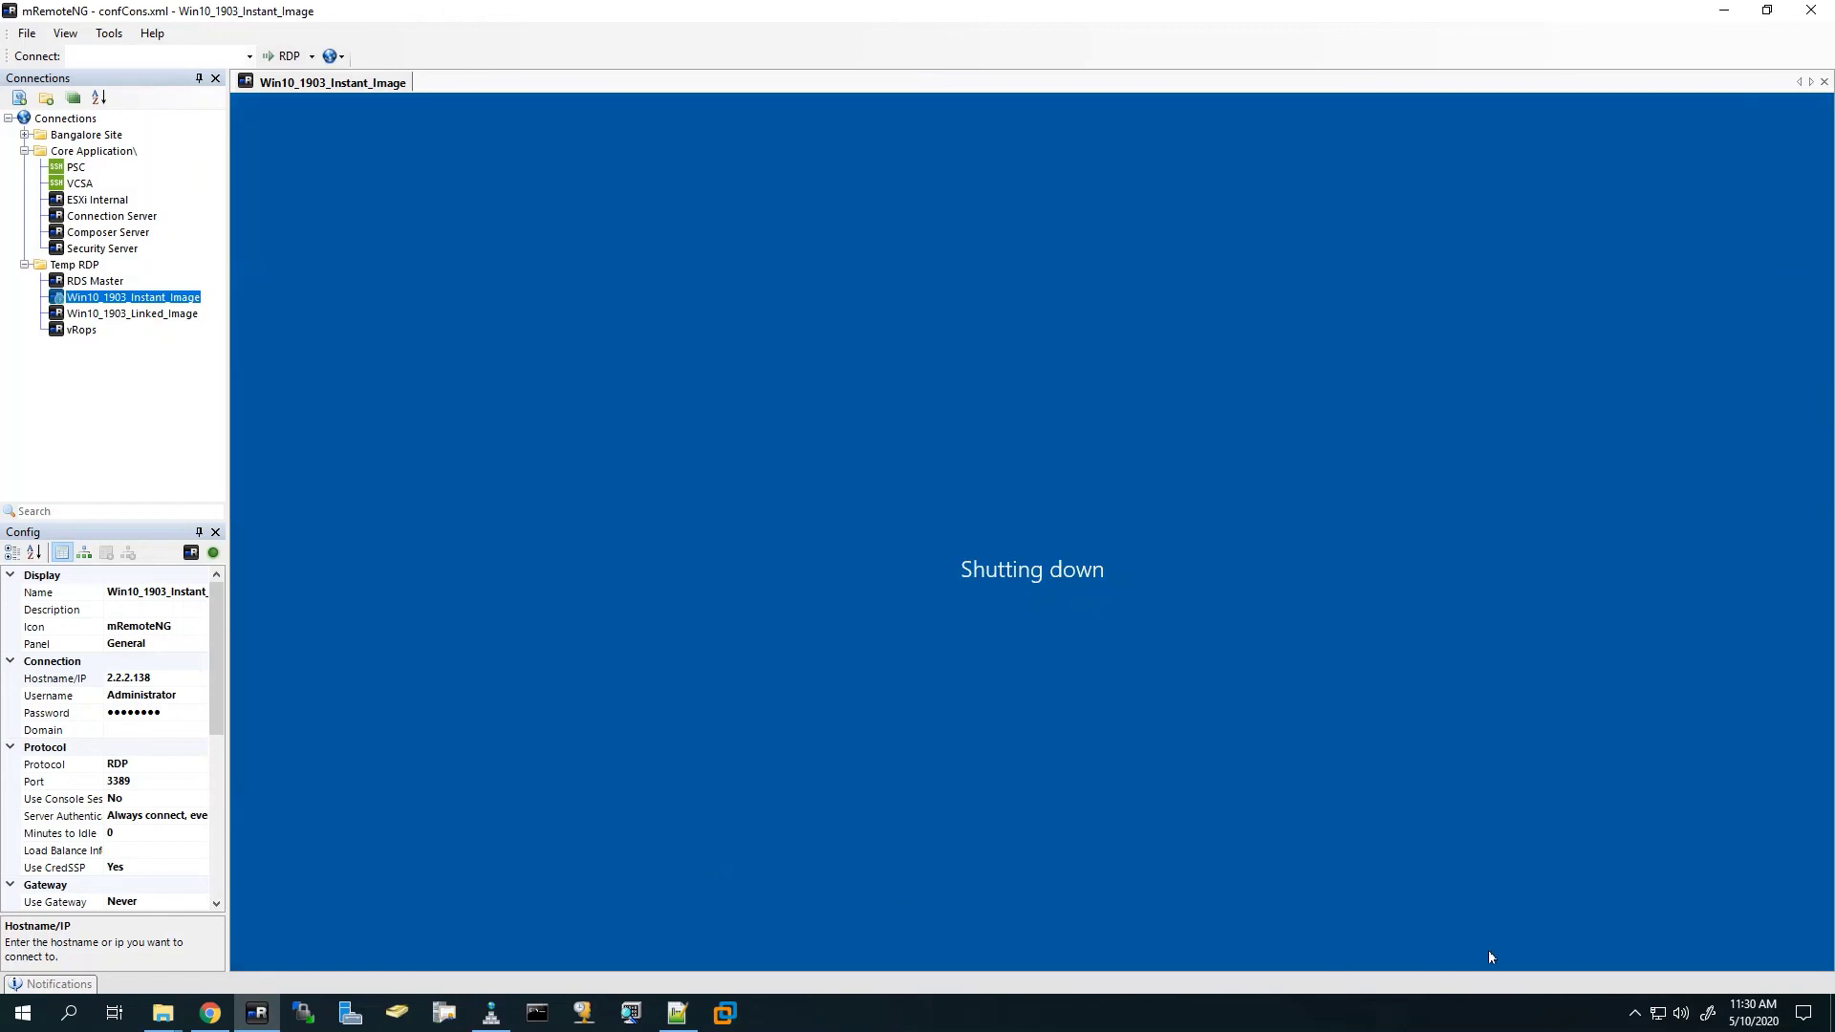